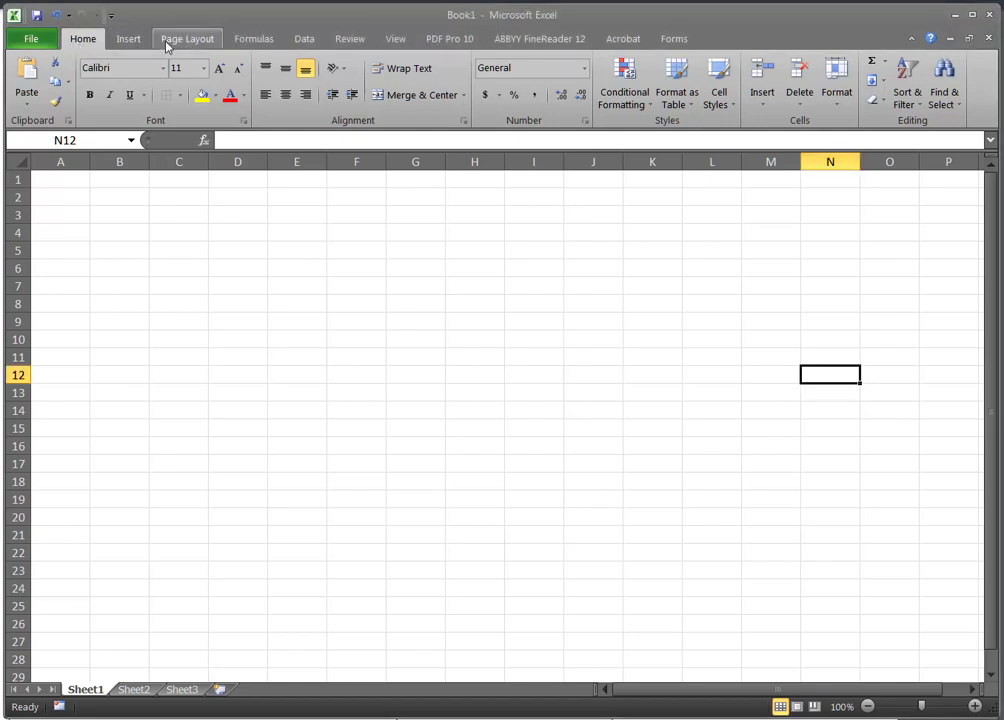
left_click(127, 40)
left_click(245, 39)
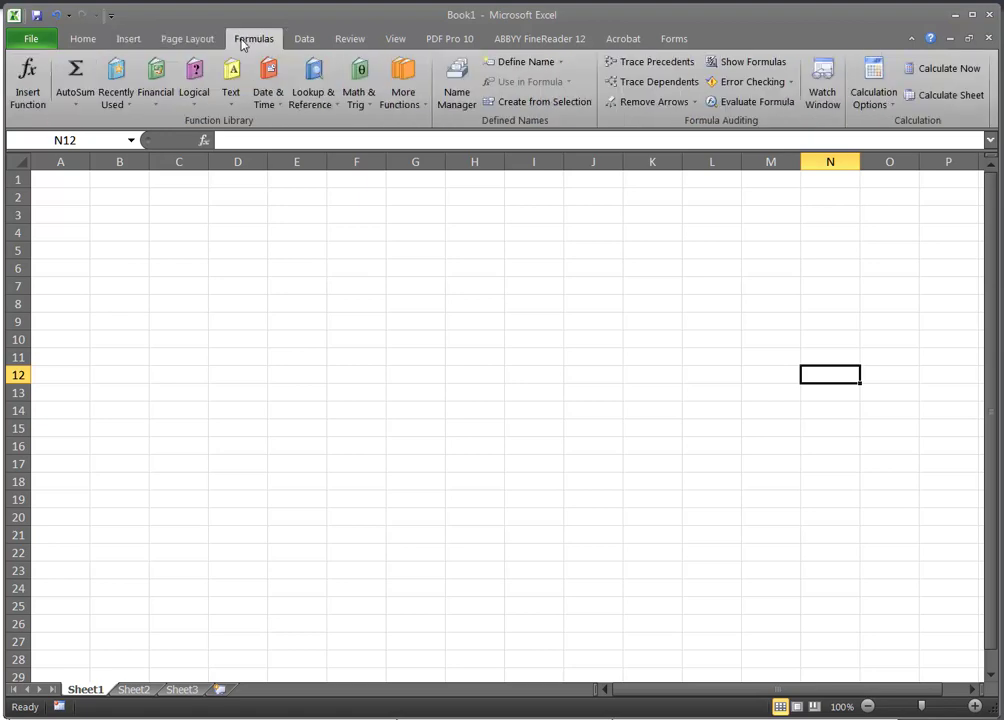
left_click(88, 40)
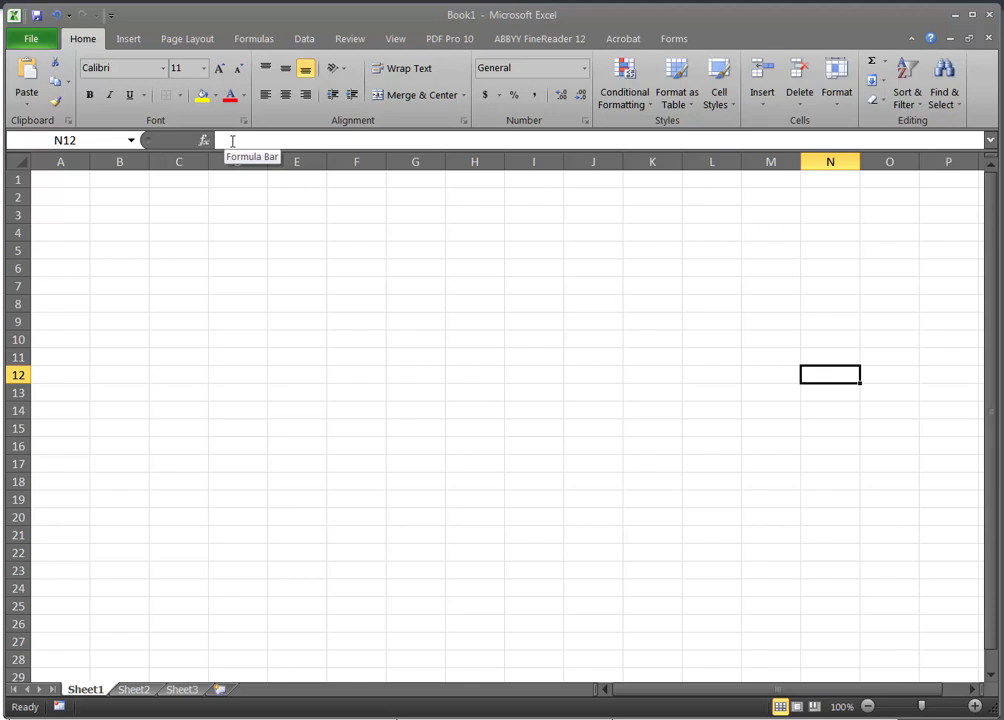
Step: Select cell B3, highlight its cell address, and select cell C5
left_click(121, 214)
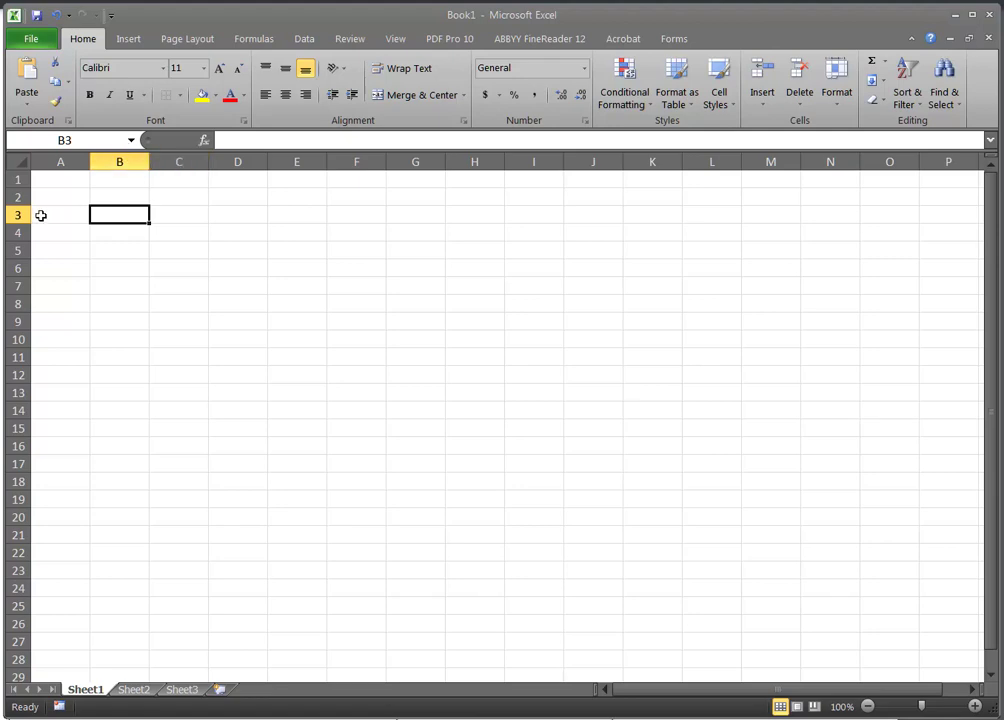
left_click(52, 139)
left_click(183, 252)
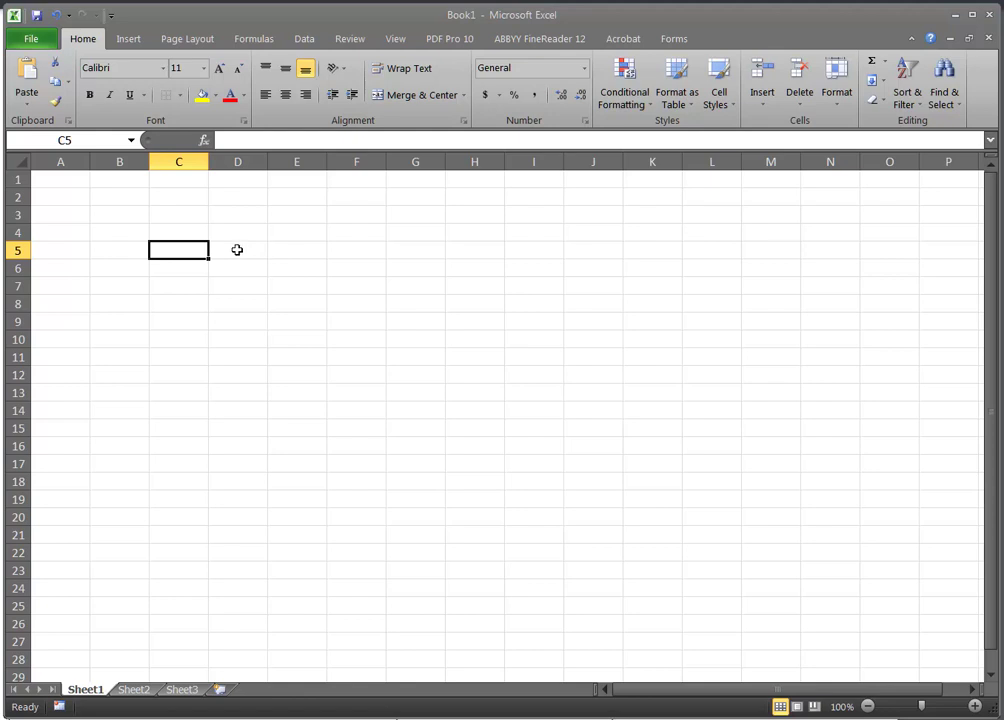
Step: Select the cell ranges B3:H3, B5:E11 and F2:F17 one after another
left_click(133, 216)
left_click_drag(133, 216, 468, 214)
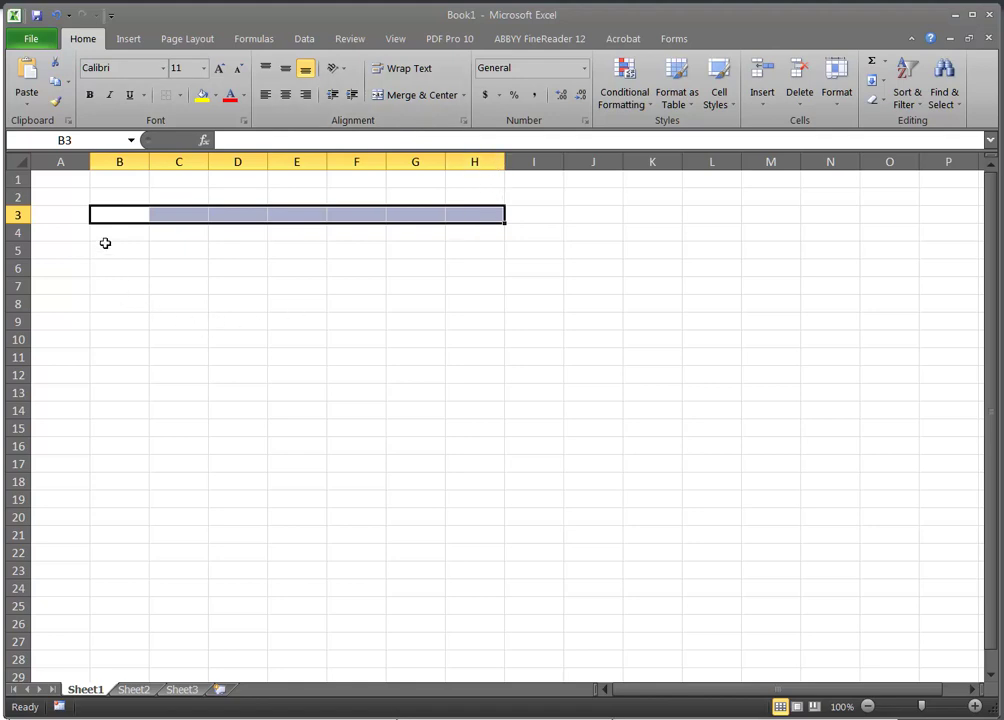
left_click_drag(126, 250, 280, 354)
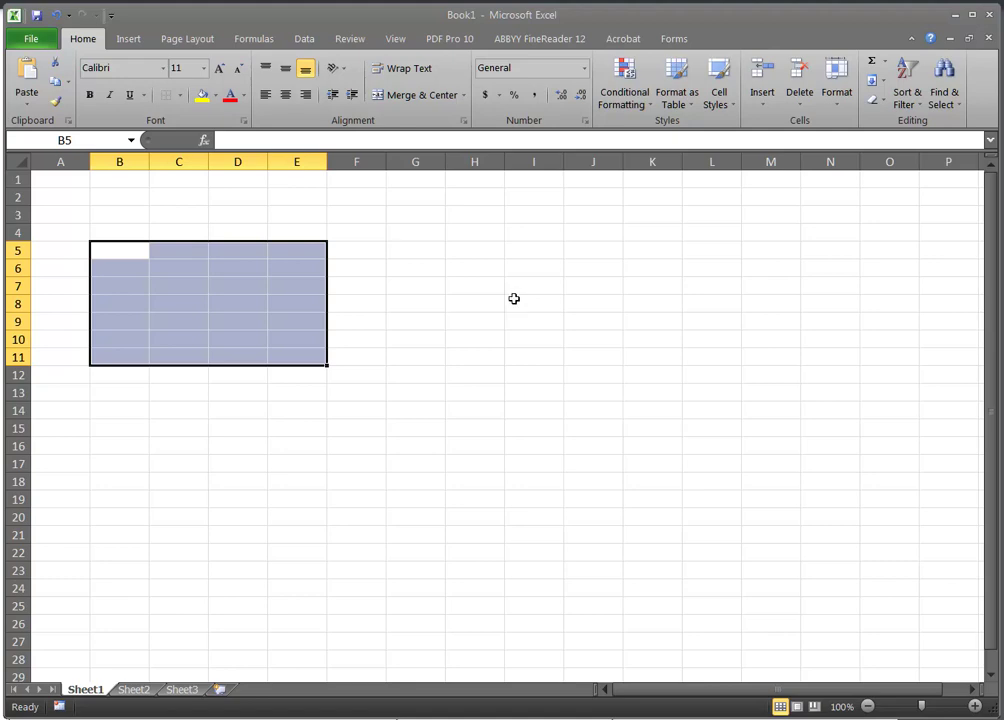
left_click_drag(365, 199, 383, 462)
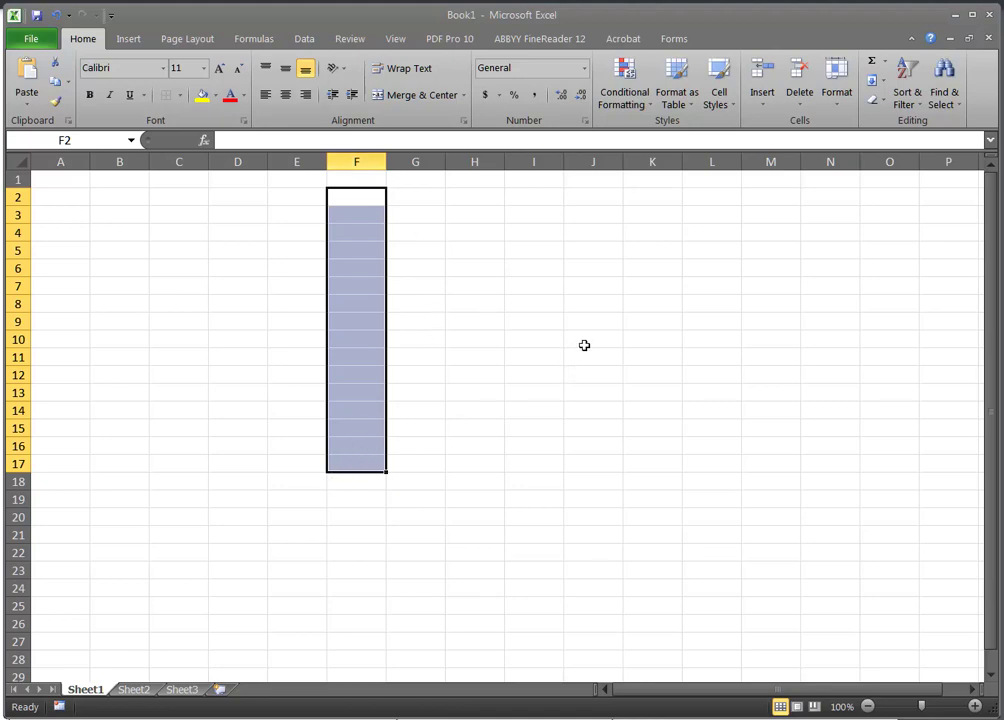
Step: Apply All Borders to the range B3:H13
left_click_drag(127, 215, 484, 386)
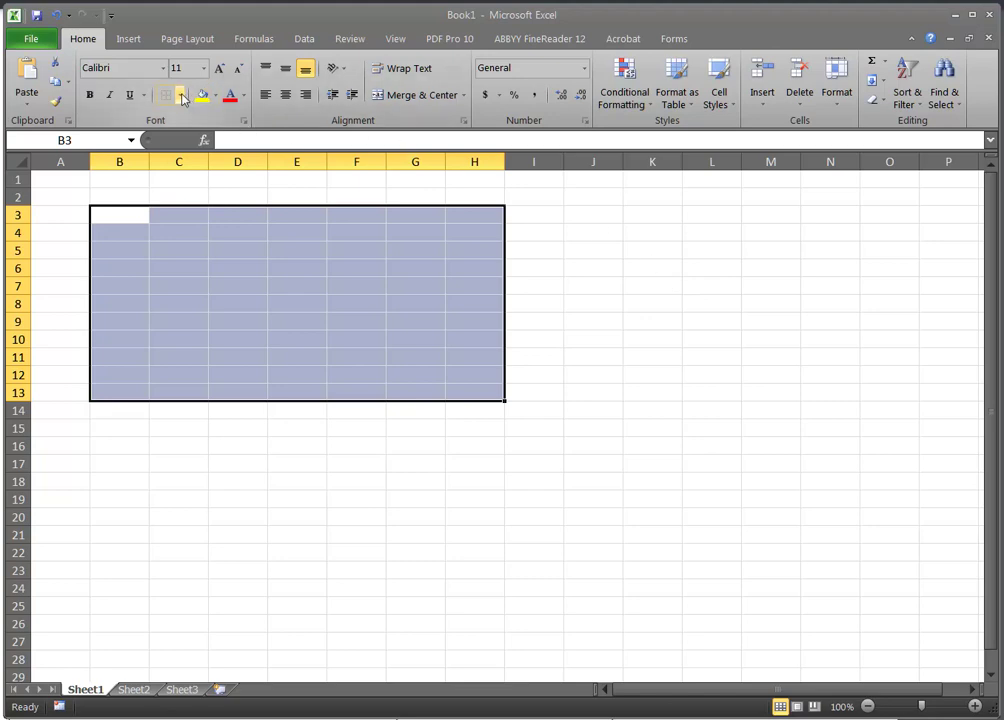
left_click(182, 96)
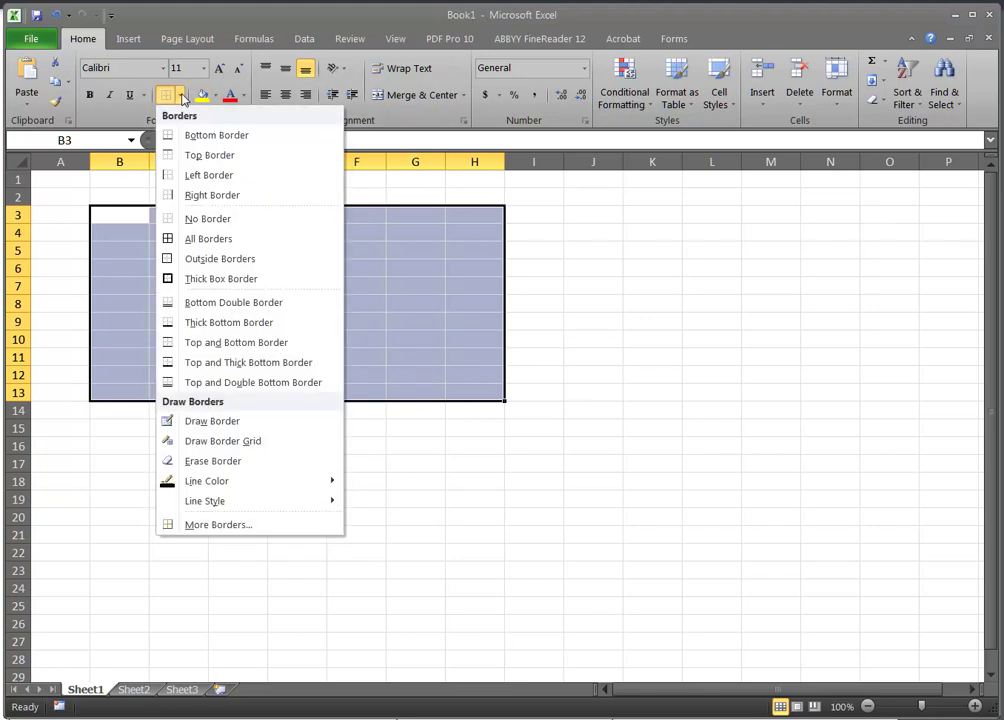
left_click(192, 242)
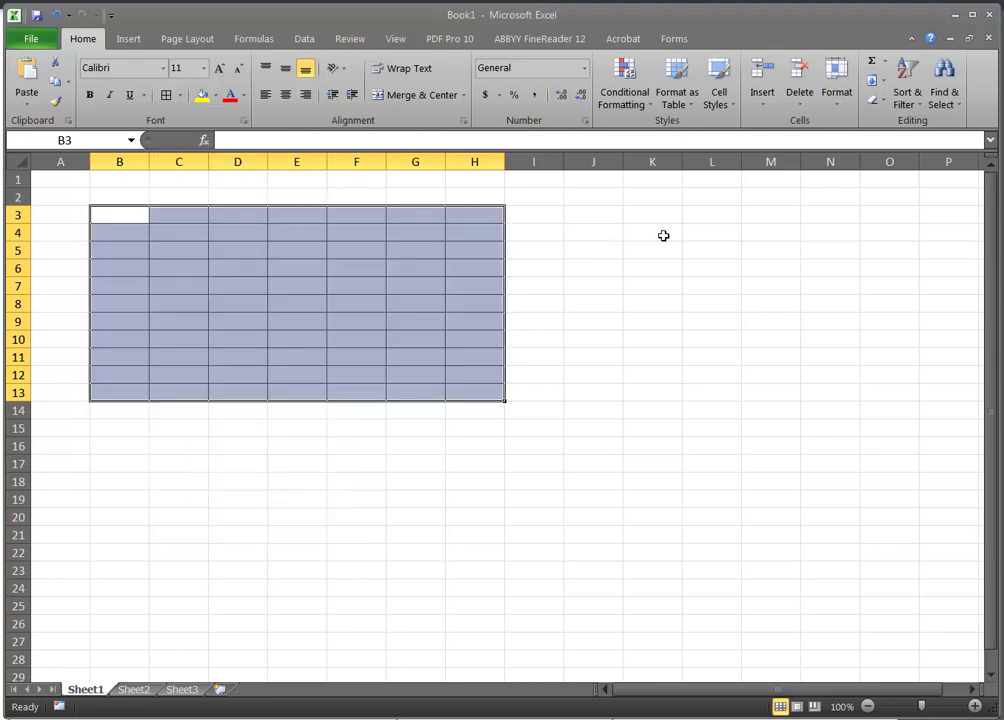
left_click(606, 257)
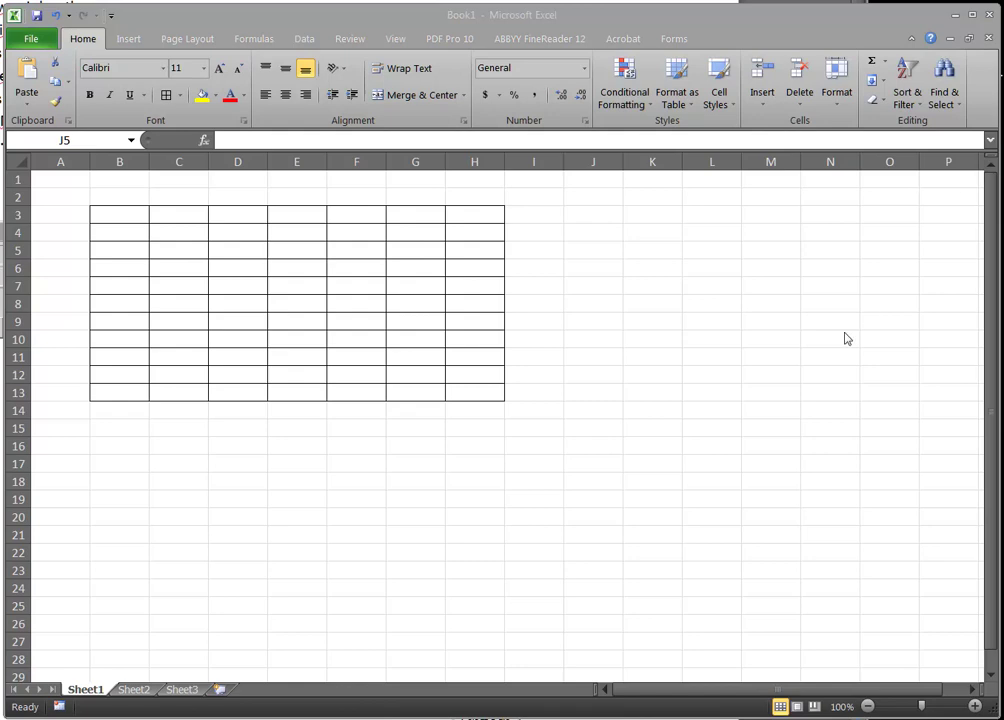
Step: Remove all borders from the range B3:H13 with the No Border option
left_click(101, 211)
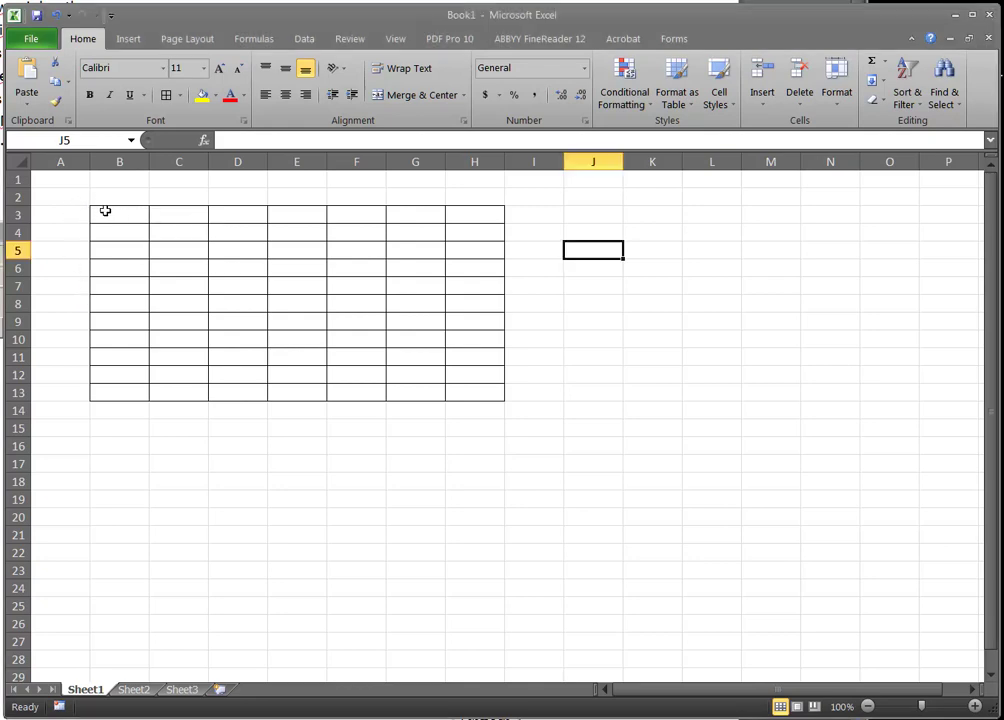
left_click_drag(103, 211, 478, 392)
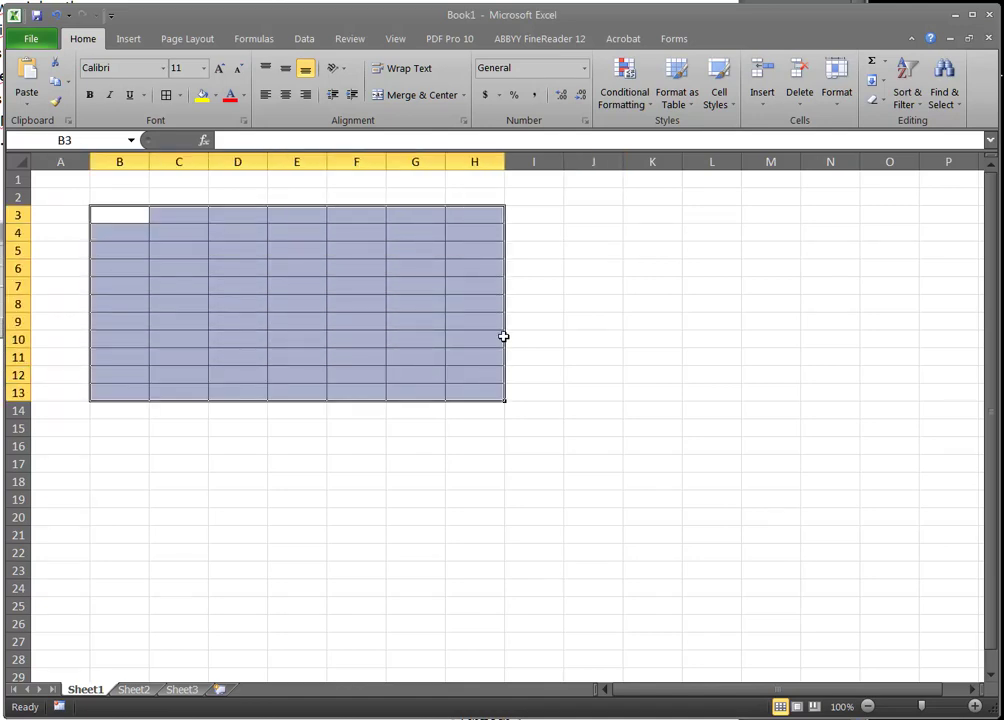
left_click(182, 95)
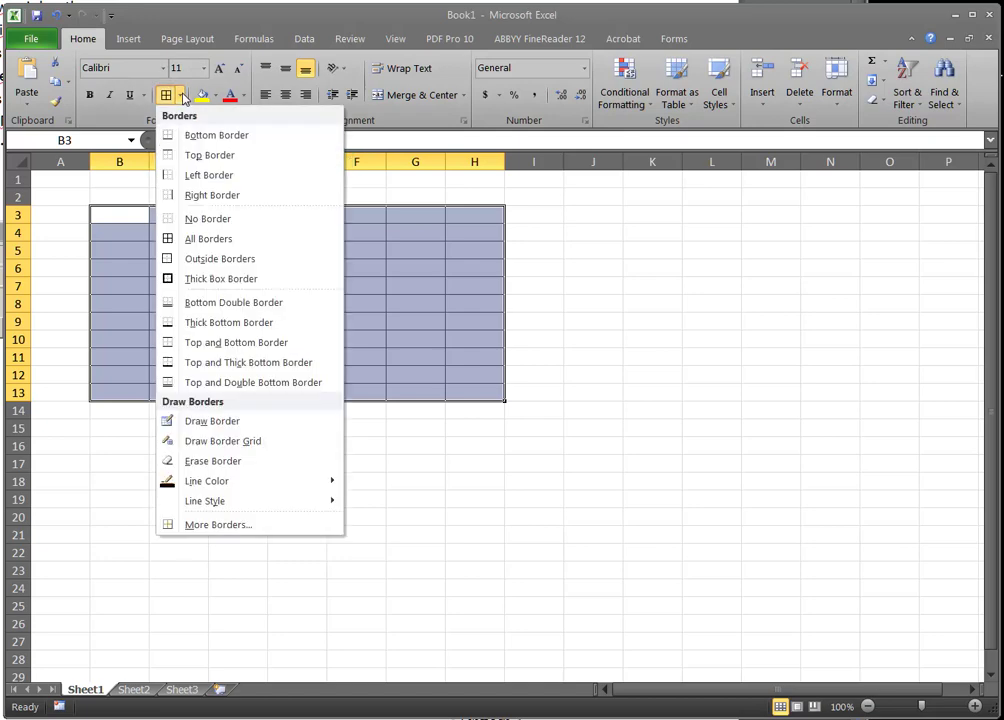
left_click(199, 222)
left_click(580, 252)
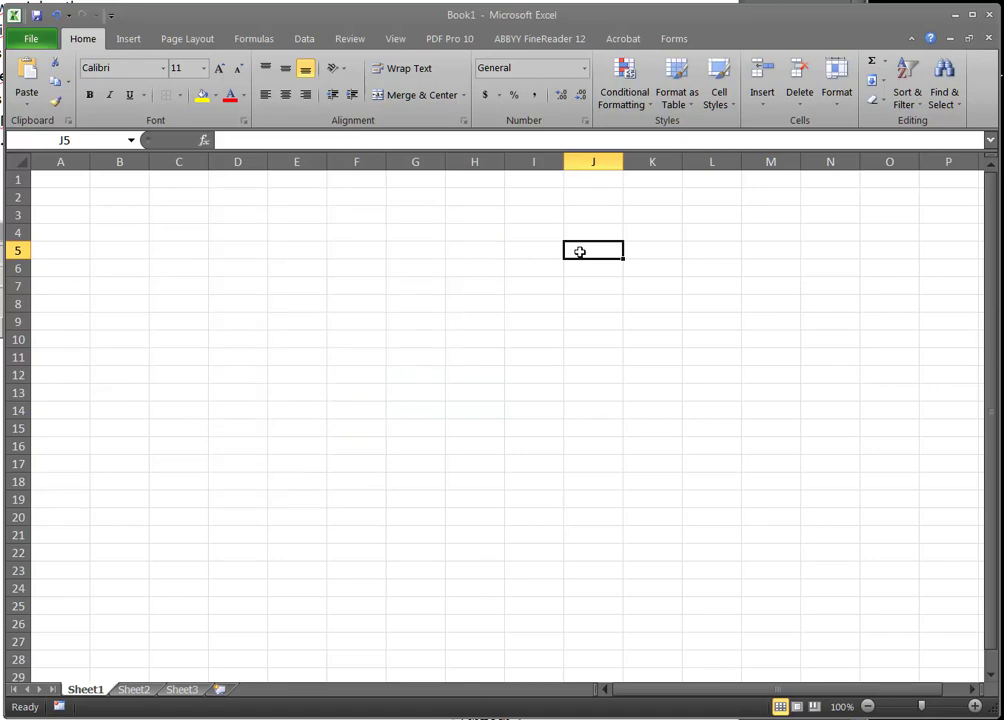
Step: Enter the numbers 12, 11, 3, 5 and 1 down cells B2 to B6
left_click(129, 198)
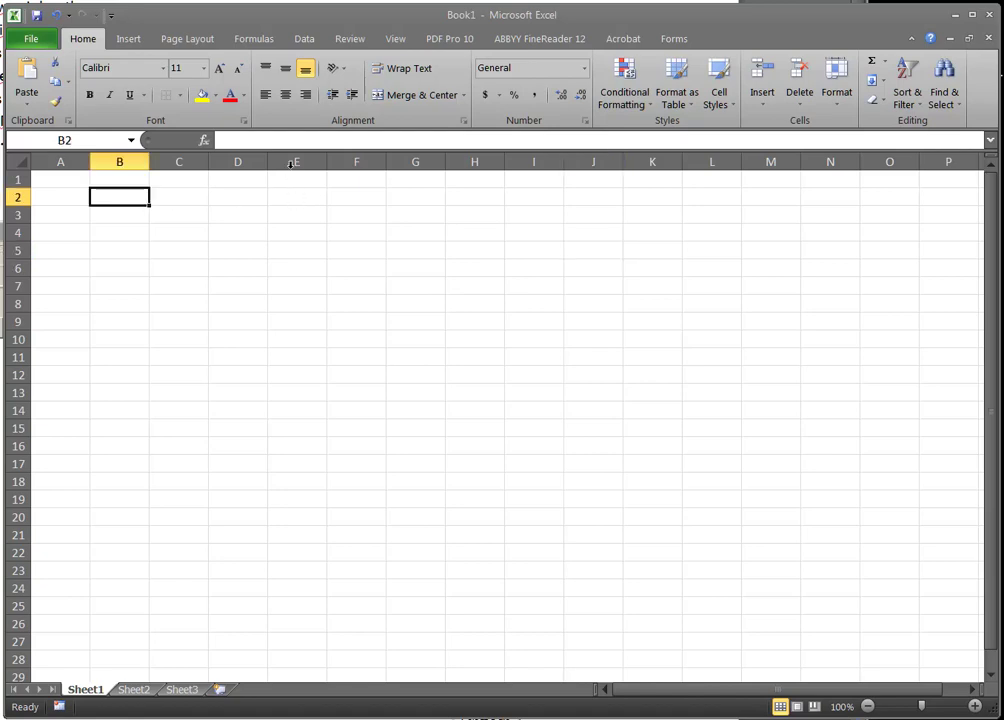
type("12")
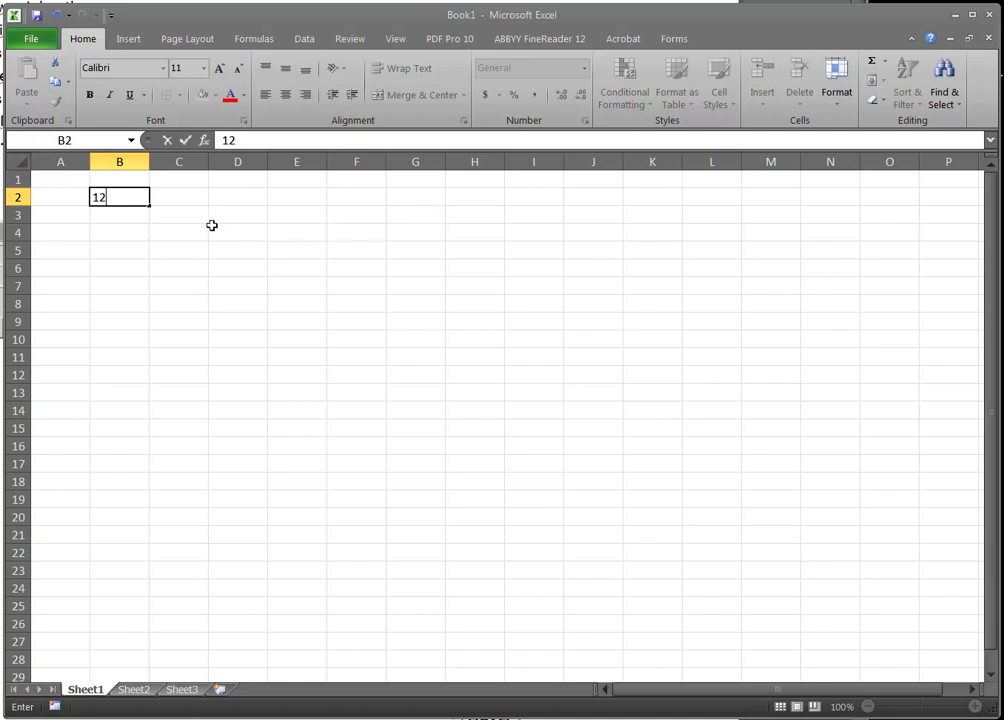
key("Return")
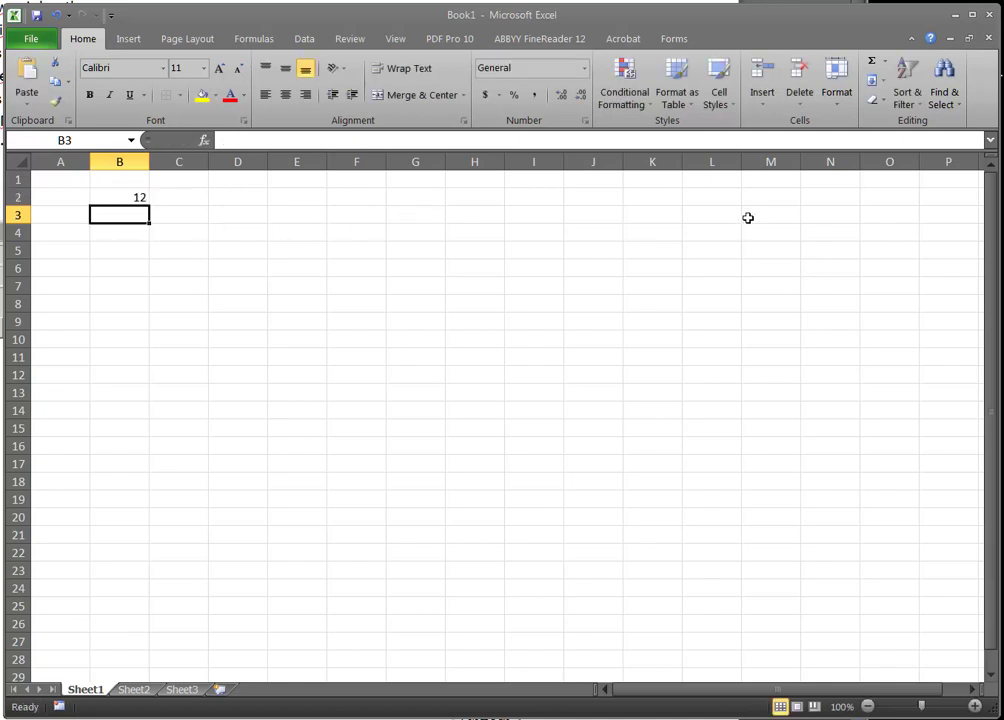
type("11")
key("Return")
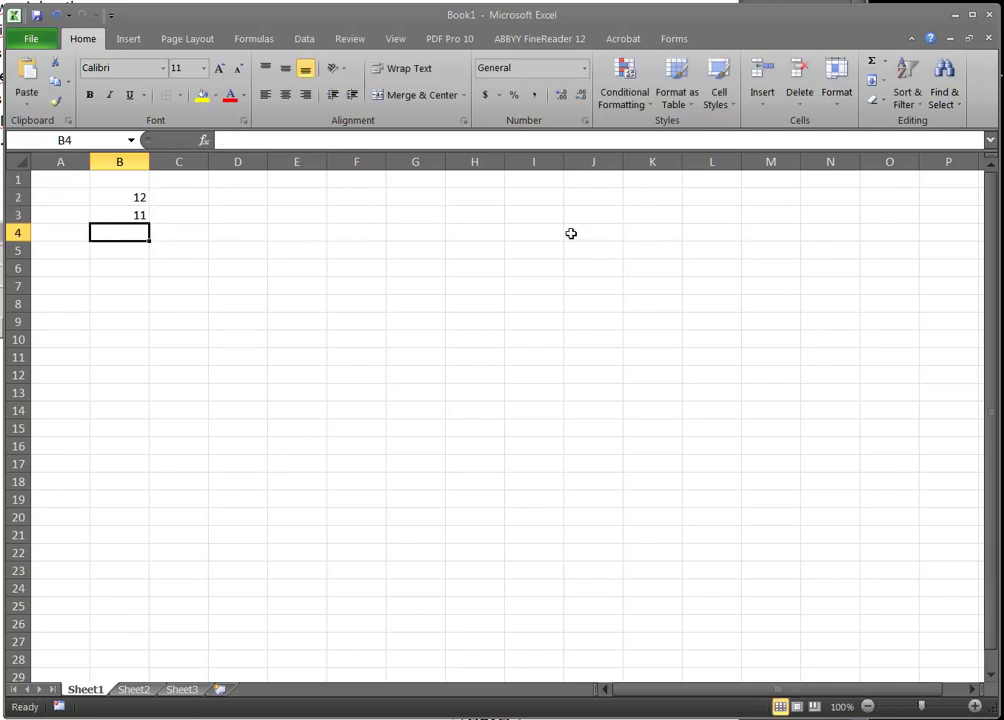
type("3")
key("Return")
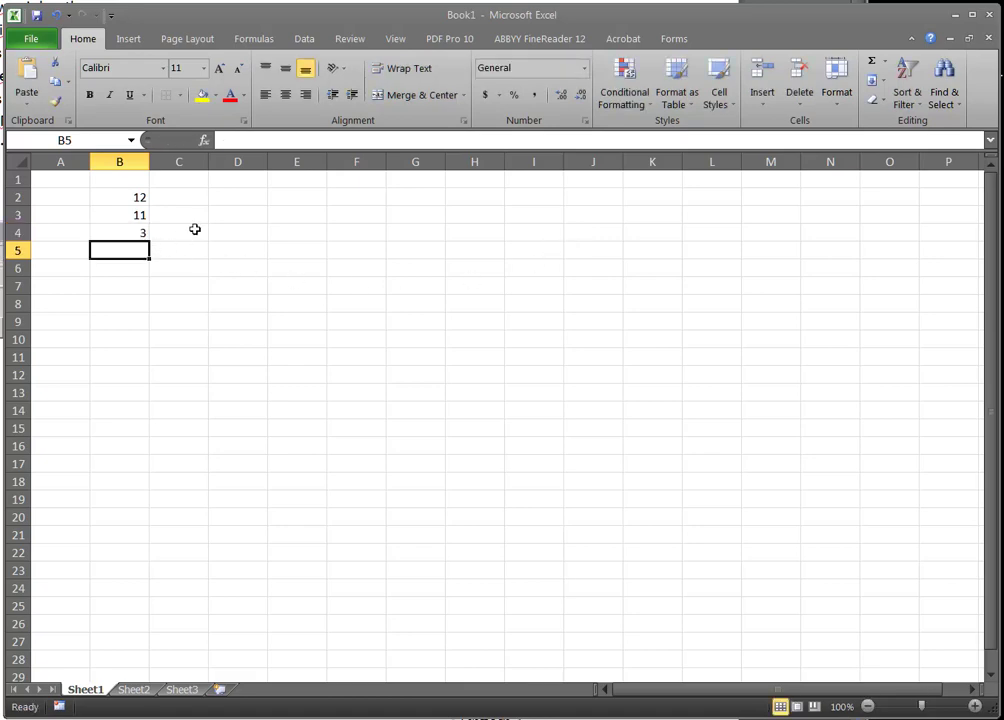
type("5")
key("Return")
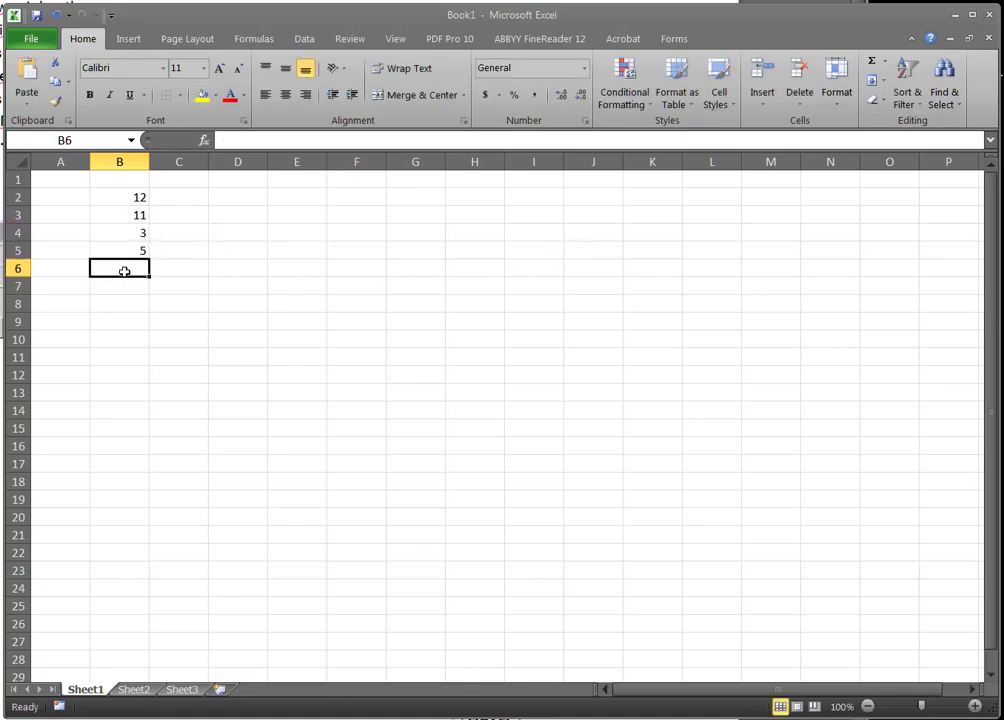
type("1")
Step: Enter the numbers 23, 13.4, 30, 112 and 8 down cells C2 to C6
left_click(197, 196)
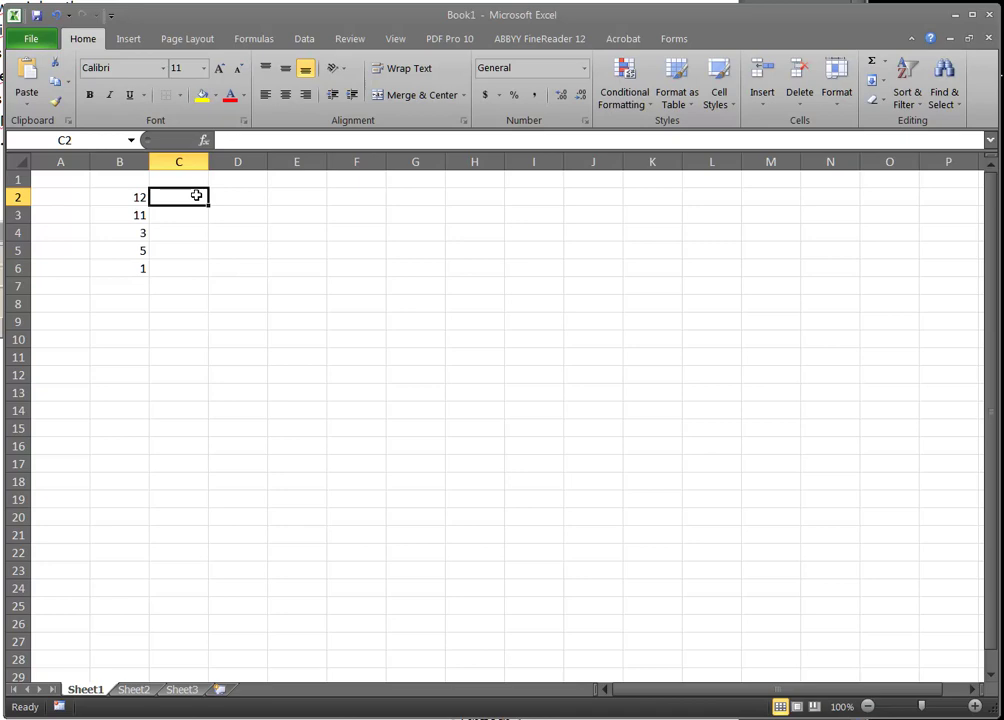
type("23")
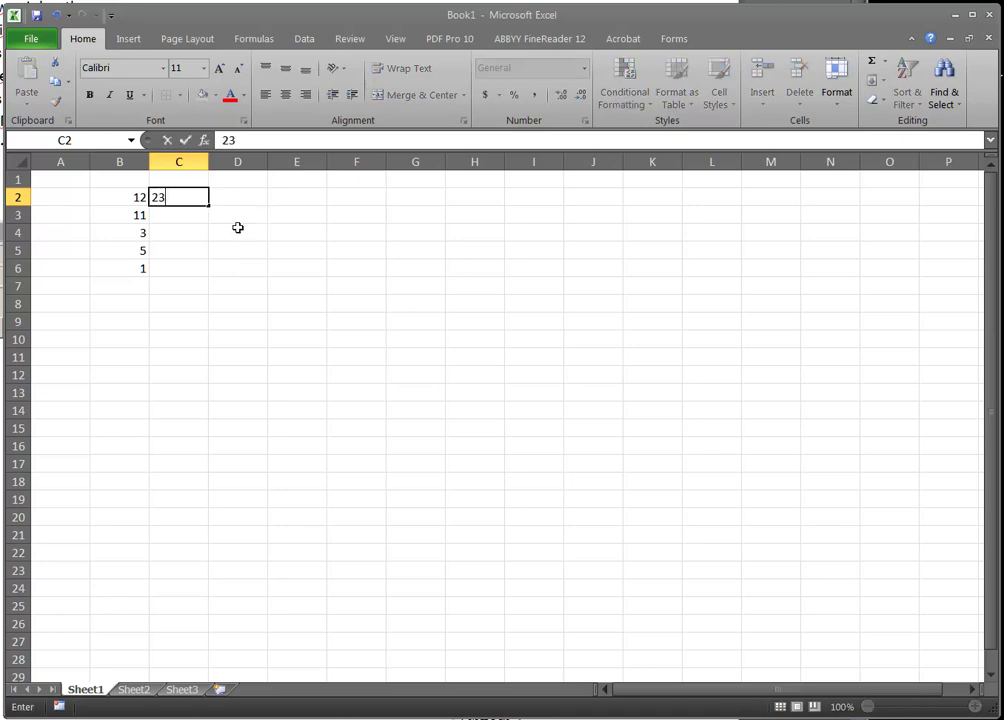
left_click(189, 212)
type("13")
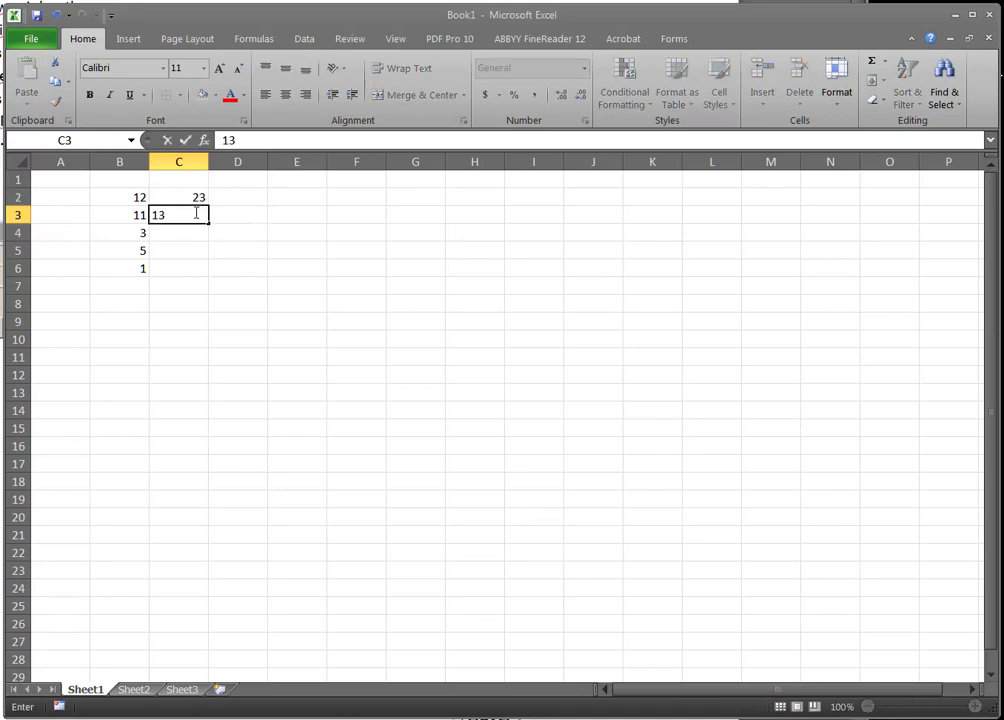
type(".4")
key("Return")
type("30")
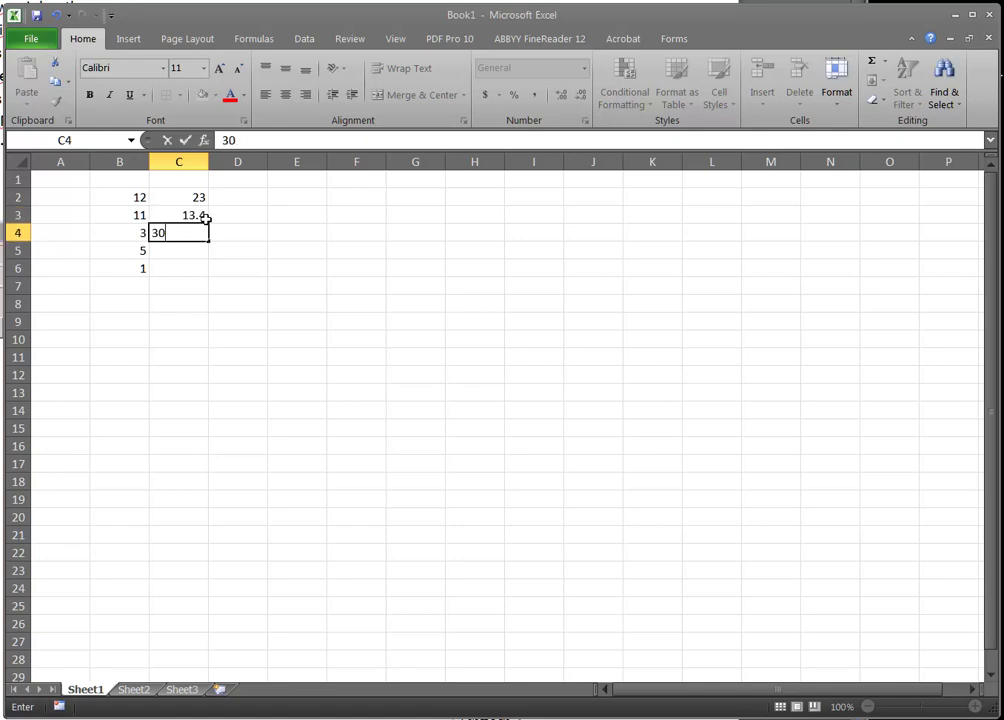
left_click(203, 250)
type("112")
left_click(188, 267)
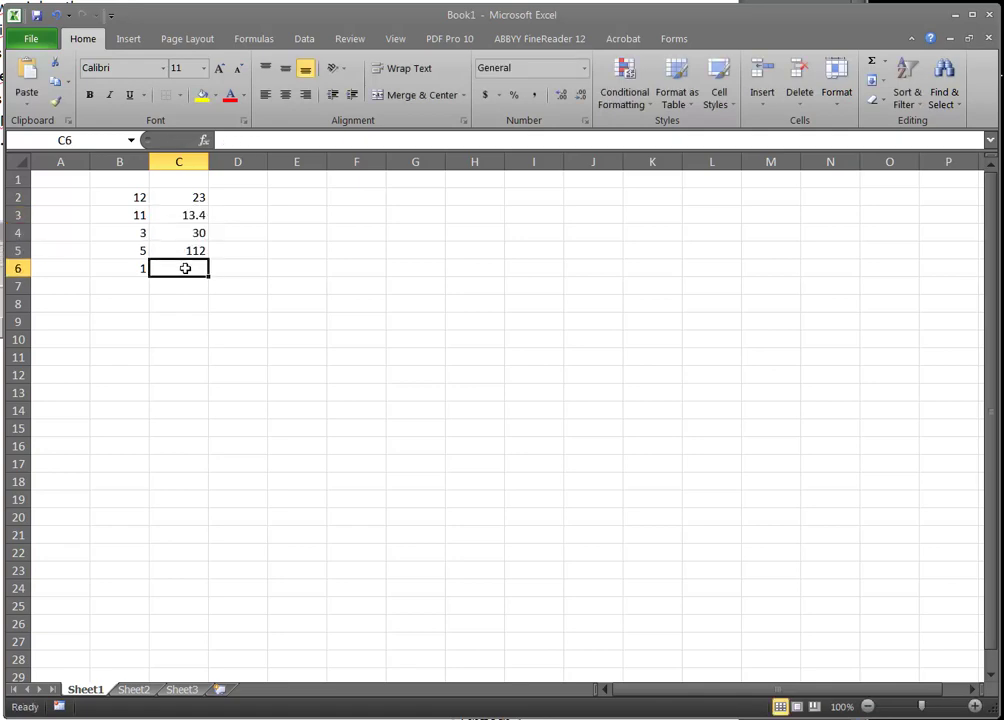
type("8")
Step: Enter the numbers 11, 23, 76, 2 and 8 down cells D2 to D6
left_click(250, 199)
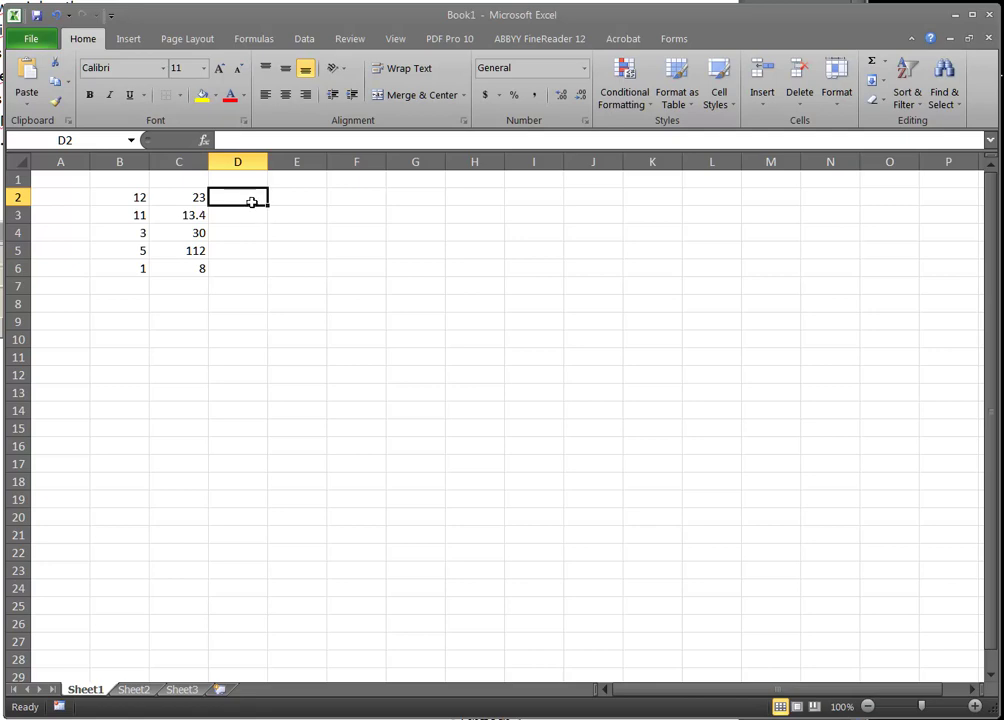
type("11")
left_click(252, 217)
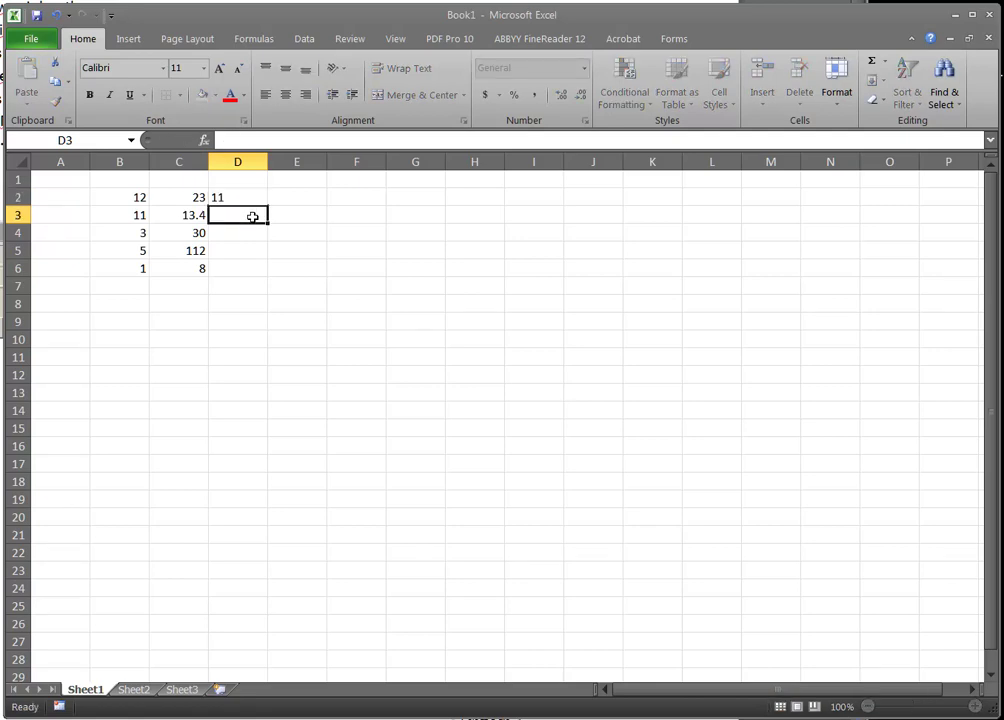
type("23")
left_click(252, 232)
type("76")
left_click(258, 251)
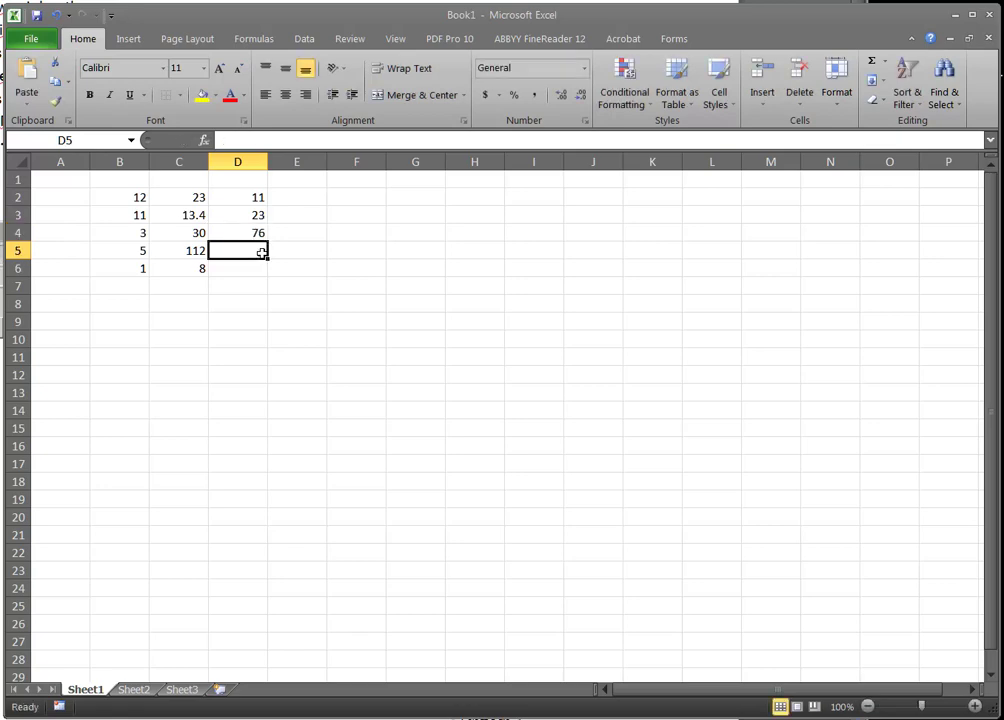
type("2")
left_click(262, 264)
type("8")
left_click(307, 239)
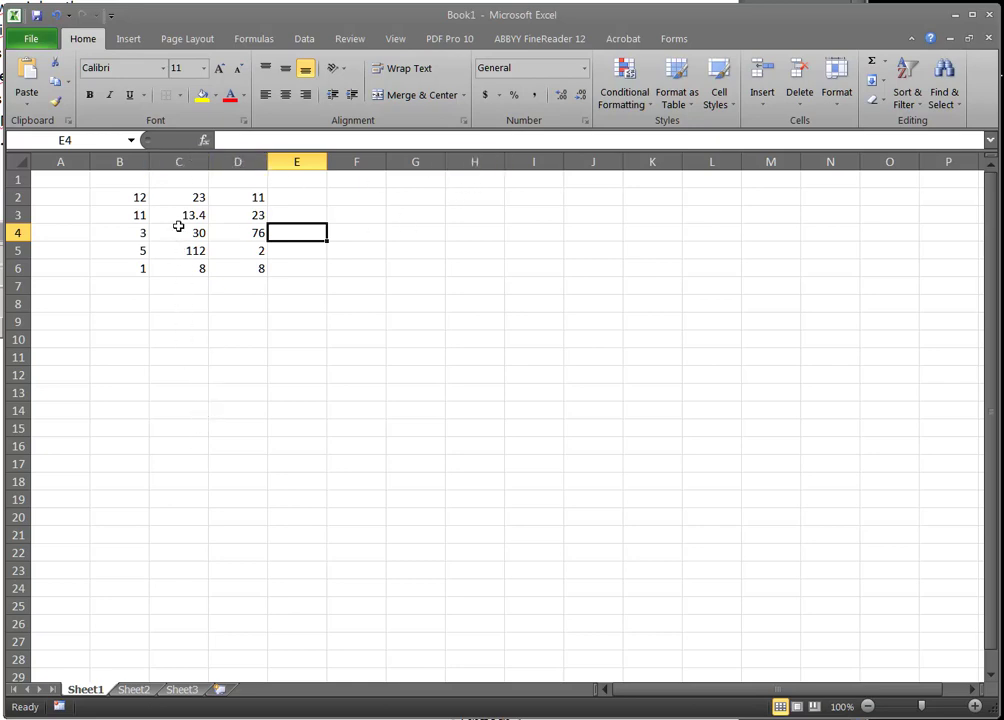
Step: Select the whole of columns C and D, first individually and once together, and clear the selection
left_click(178, 153)
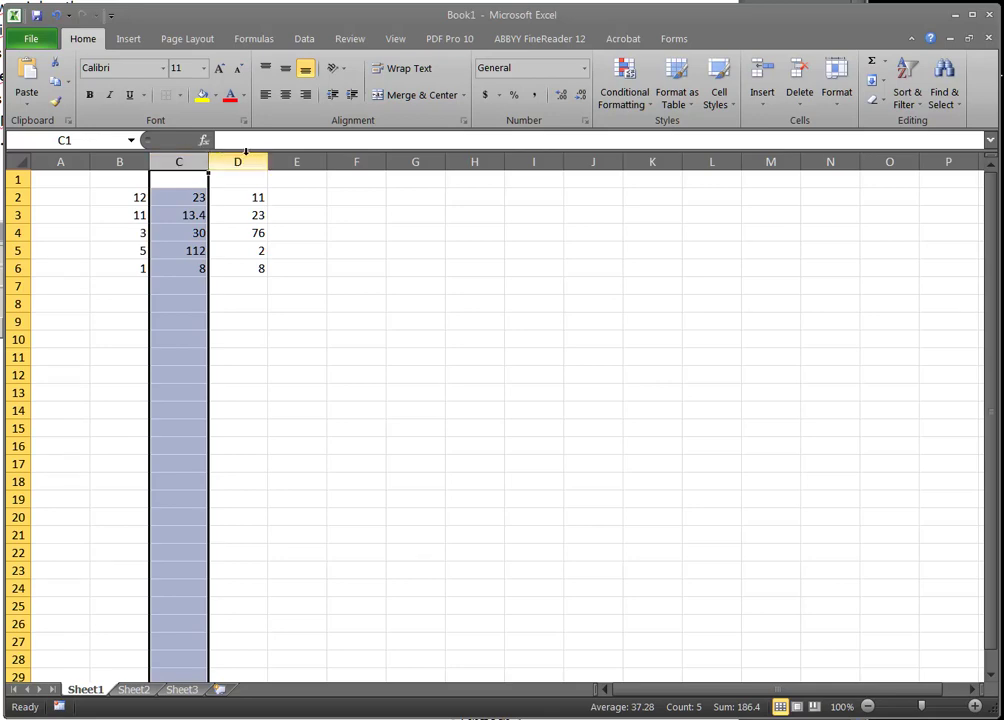
left_click(243, 158)
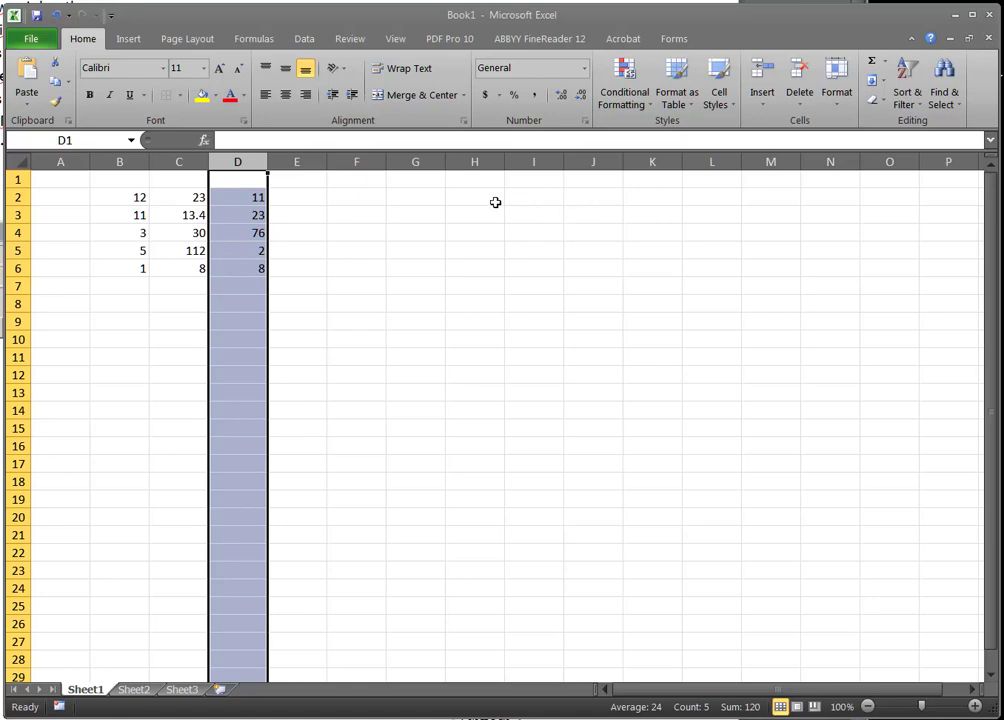
left_click(184, 160, "ctrl")
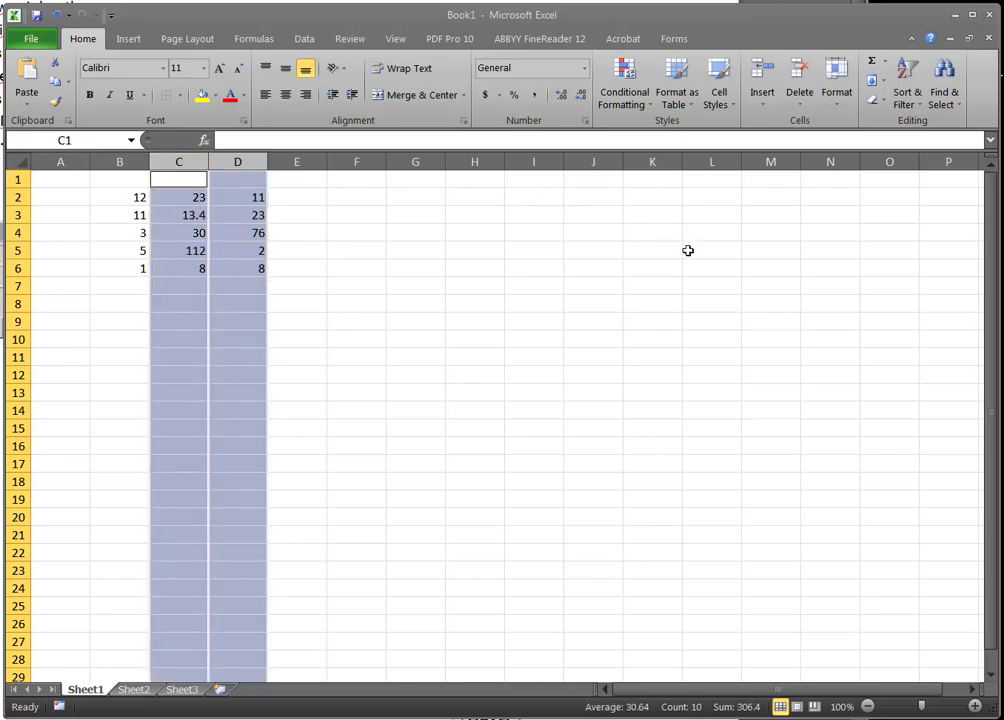
left_click(495, 284)
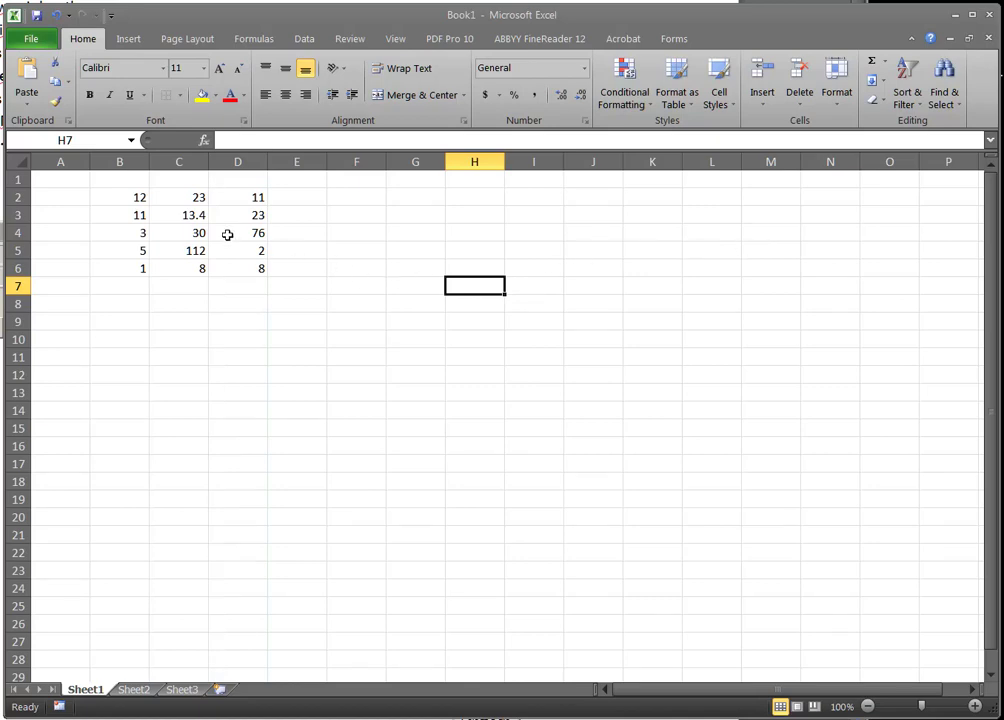
Step: Select the whole of the non-adjacent columns B and D together and clear the selection
left_click(121, 157)
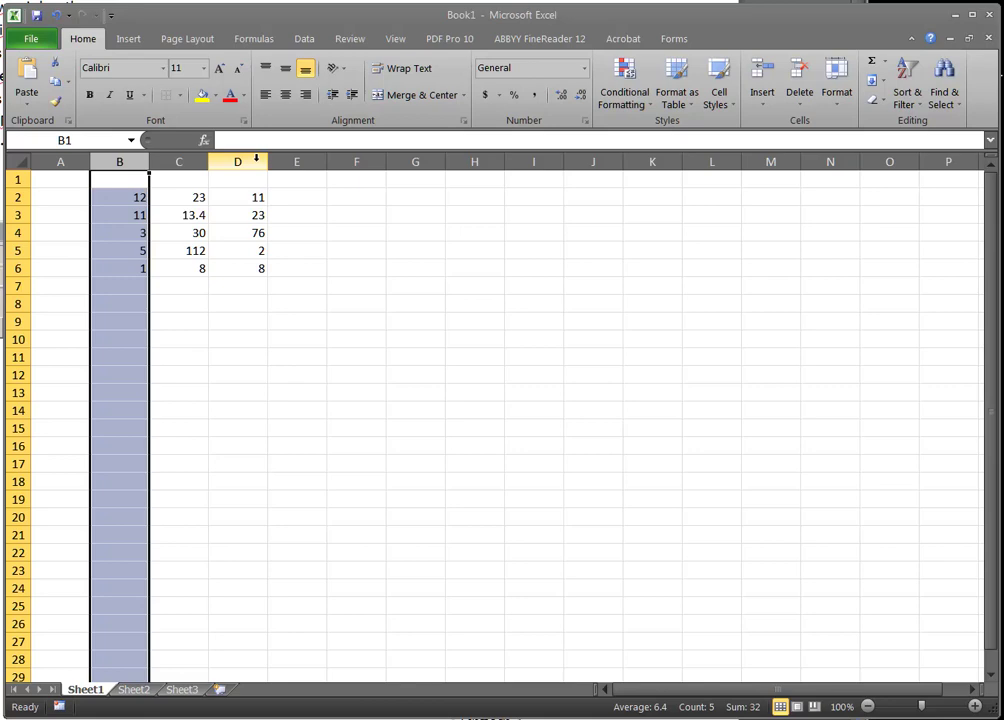
left_click(256, 161, "ctrl")
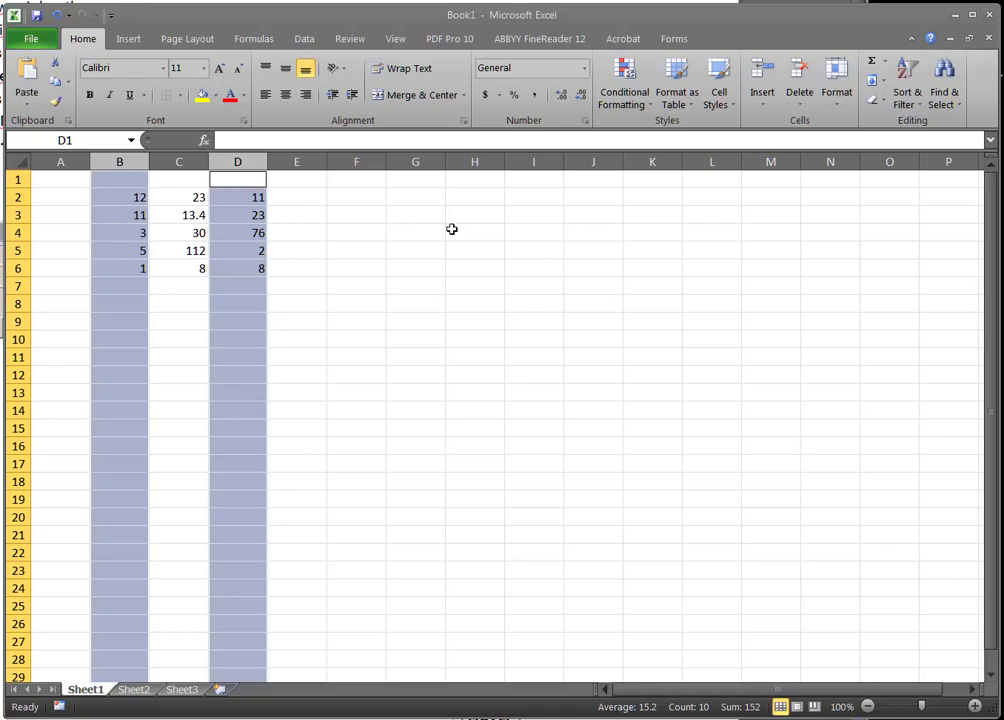
left_click(452, 229)
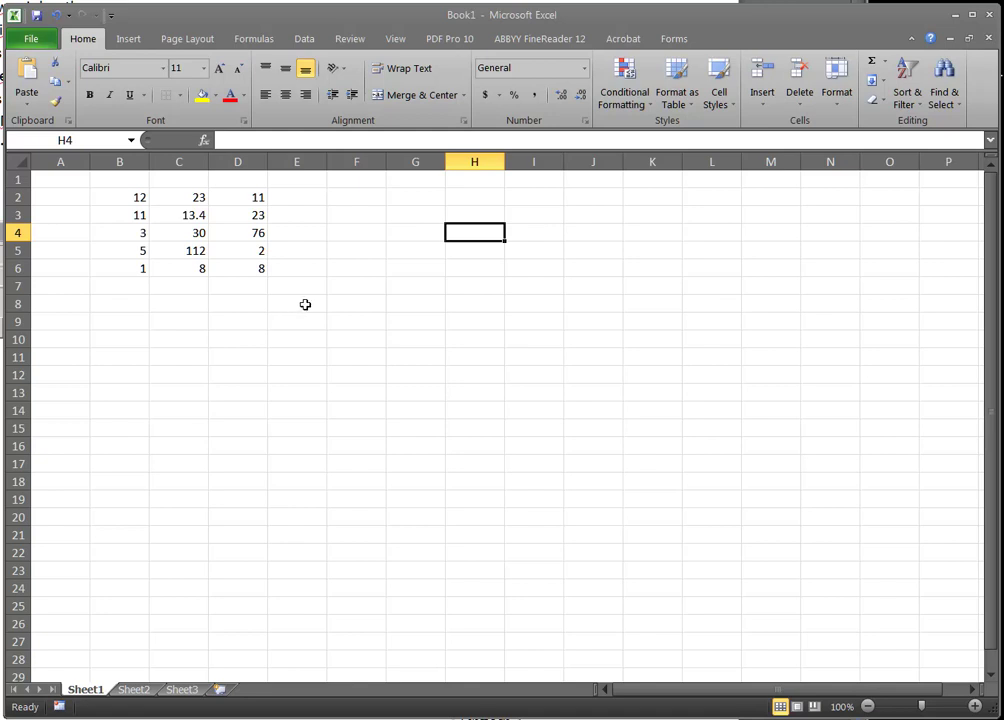
Step: Delete the whole of column C and undo the deletion
left_click(179, 152)
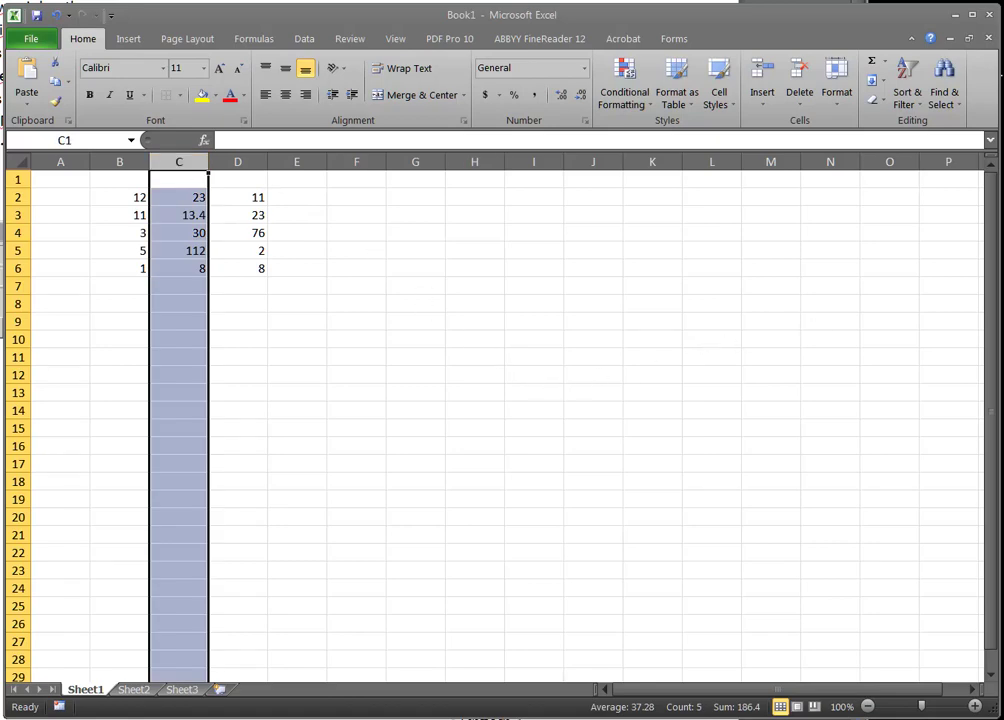
scroll(863, 282, "down", 2)
scroll(600, 300, "up", 2)
right_click(184, 346)
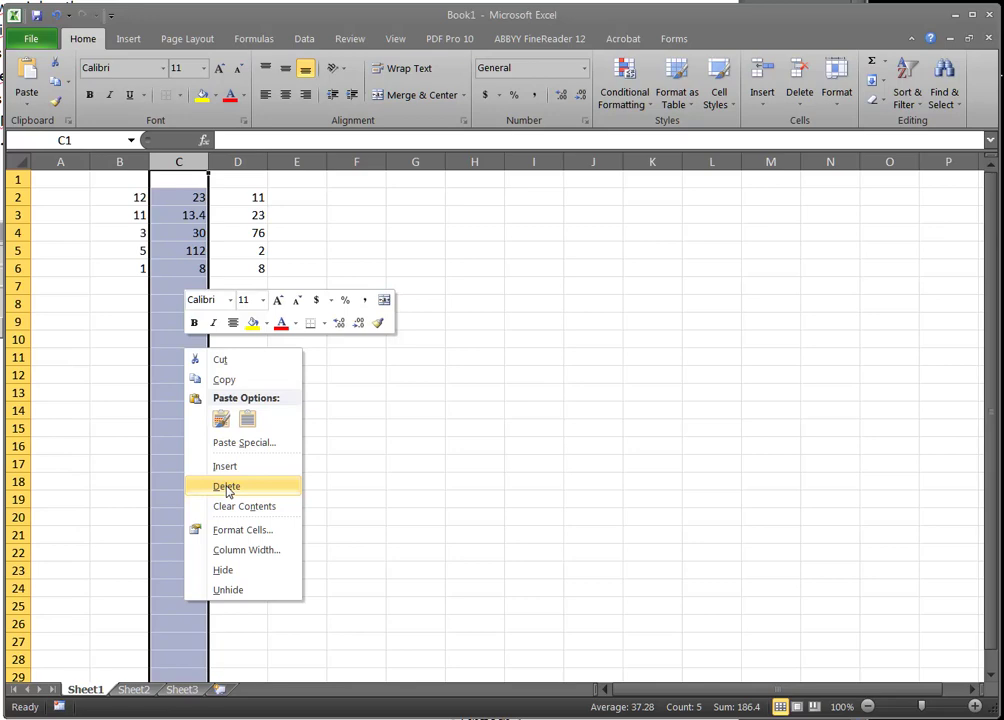
left_click(227, 487)
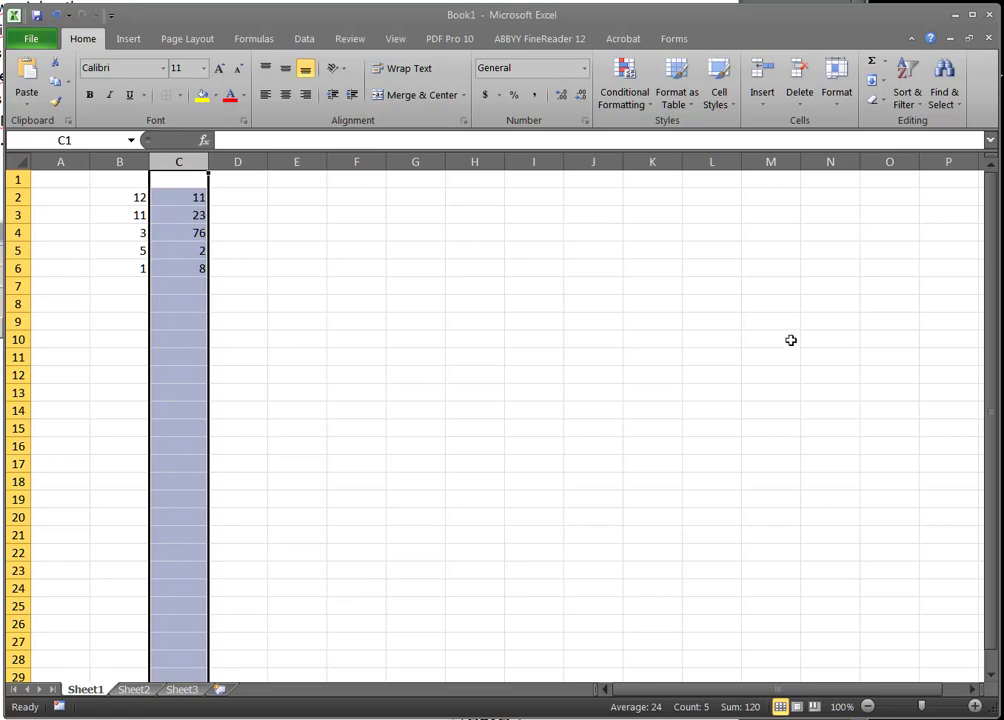
key("ctrl+shift+plus")
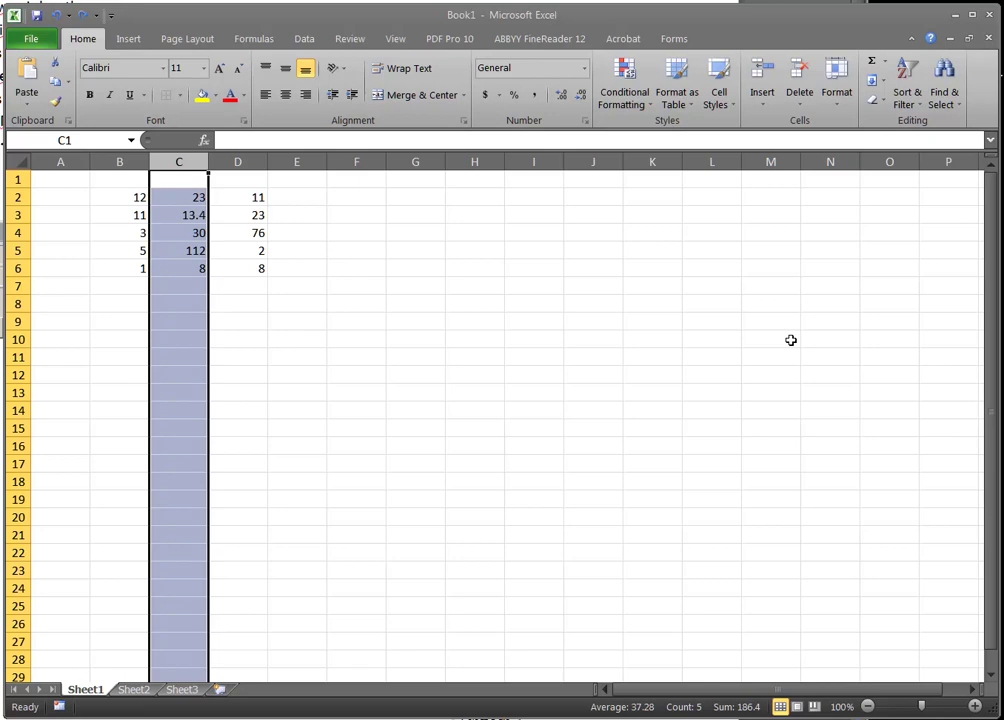
left_click(475, 393)
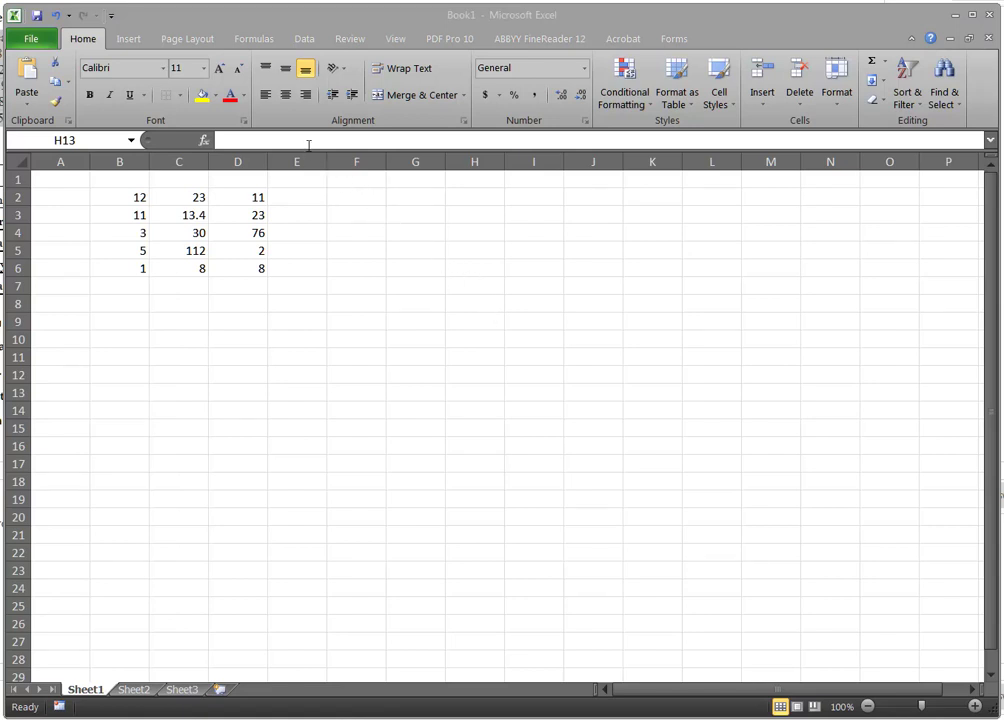
Step: Enter the formula =(B2+C2)*D2 in cell F2
left_click(353, 199)
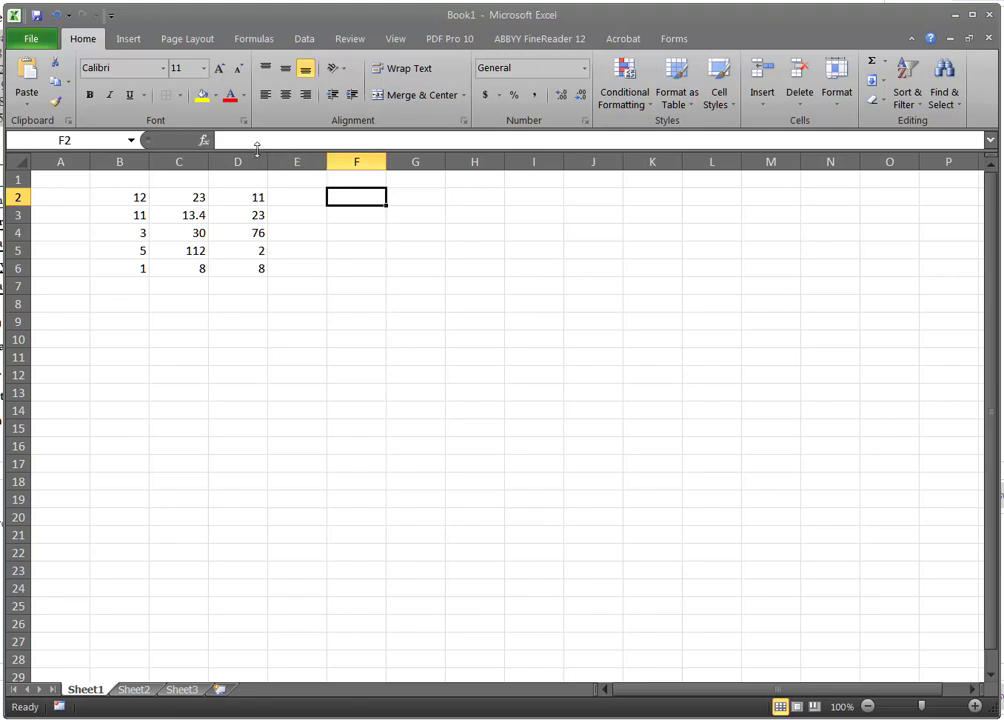
left_click(227, 140)
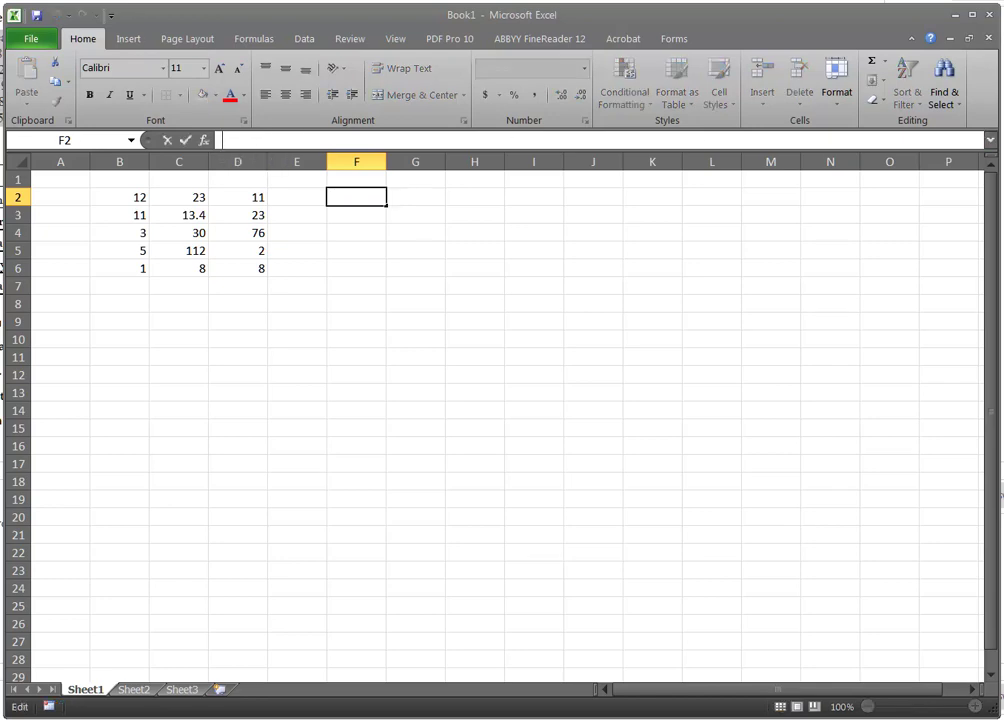
type("=")
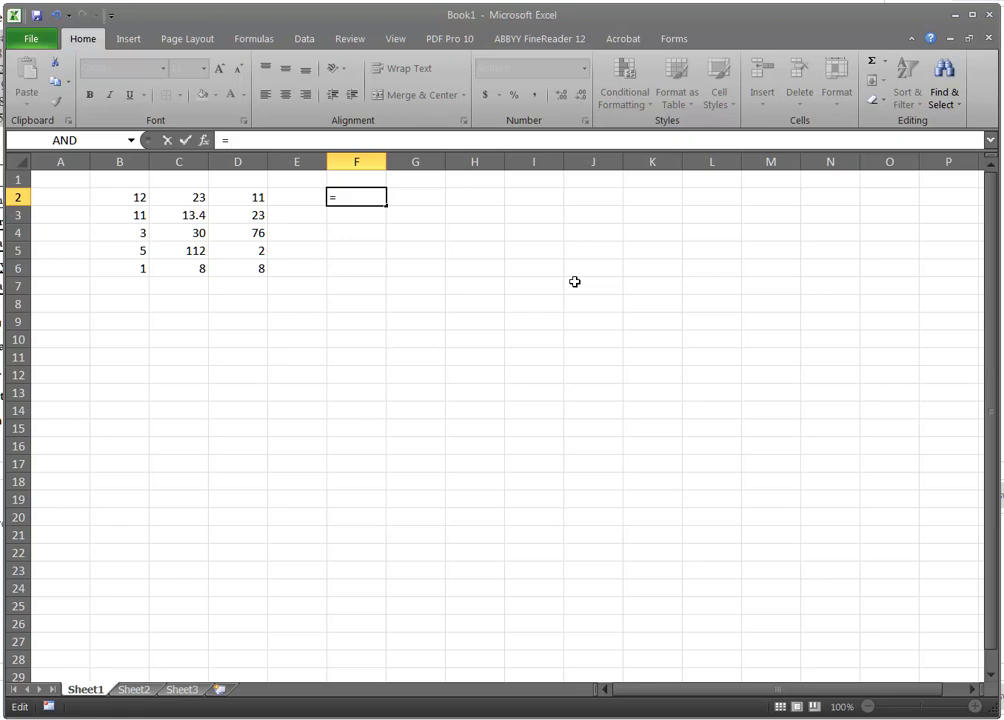
type("B")
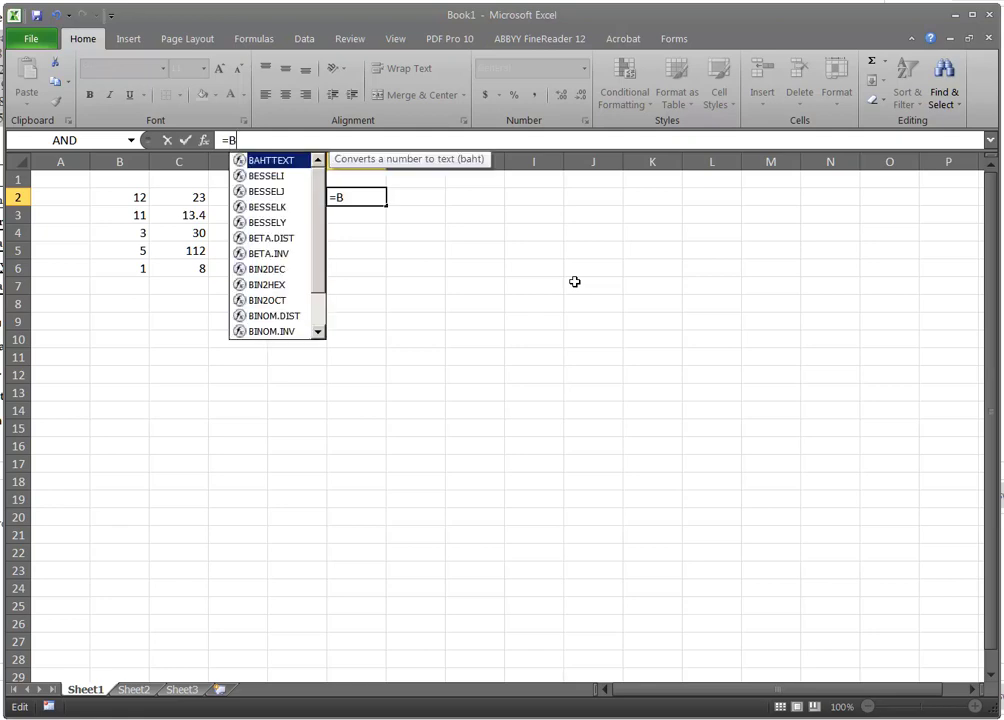
type("2+")
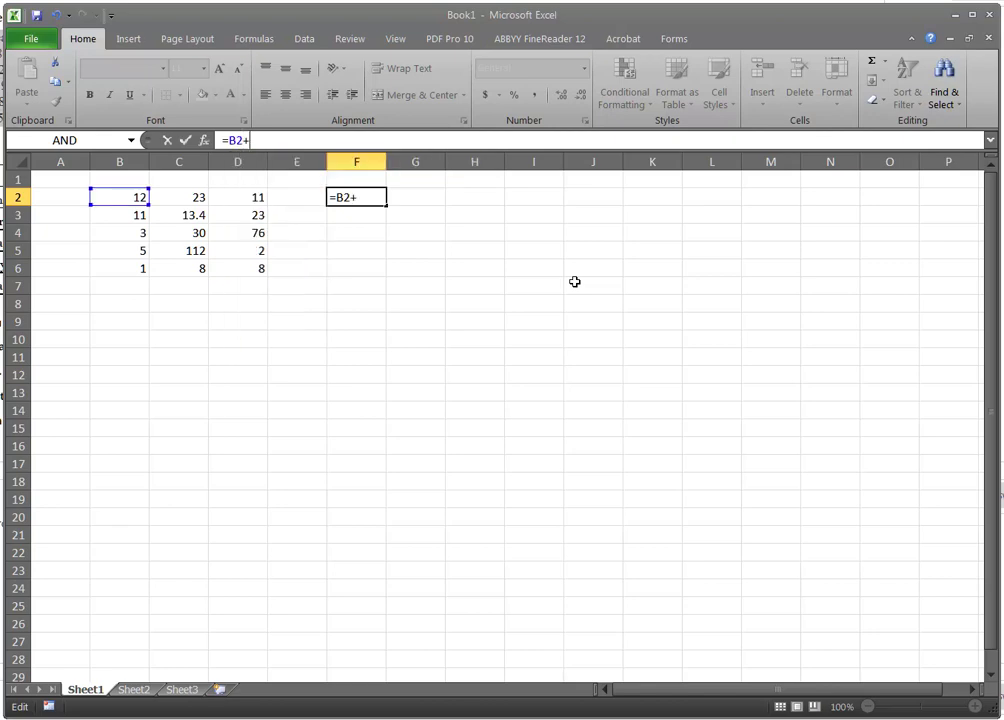
type("C2")
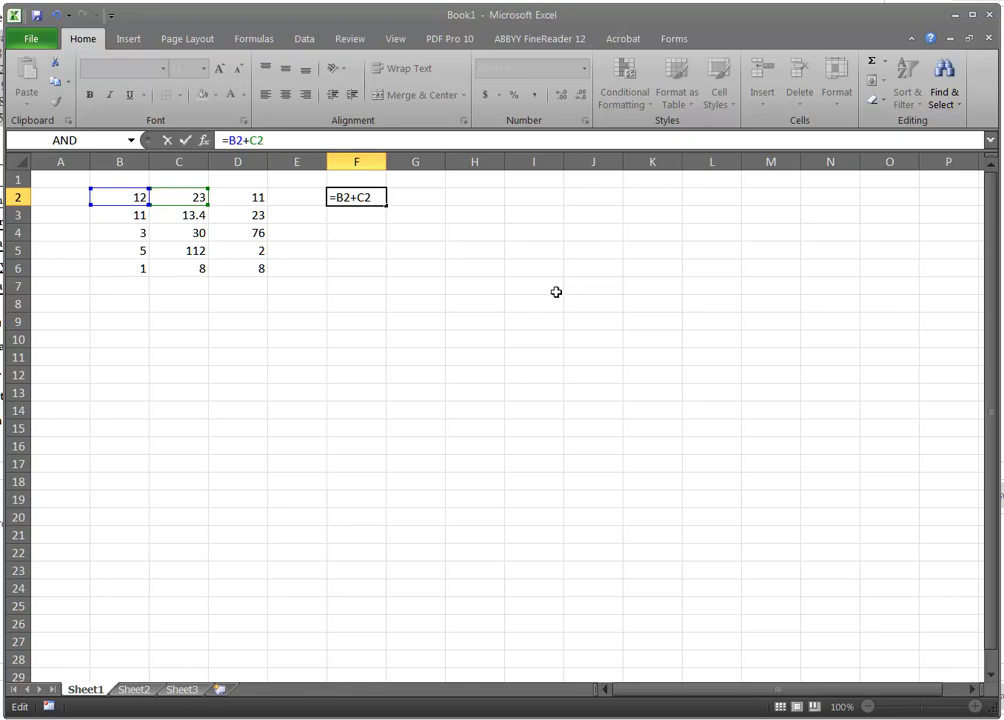
left_click(230, 140)
type("(")
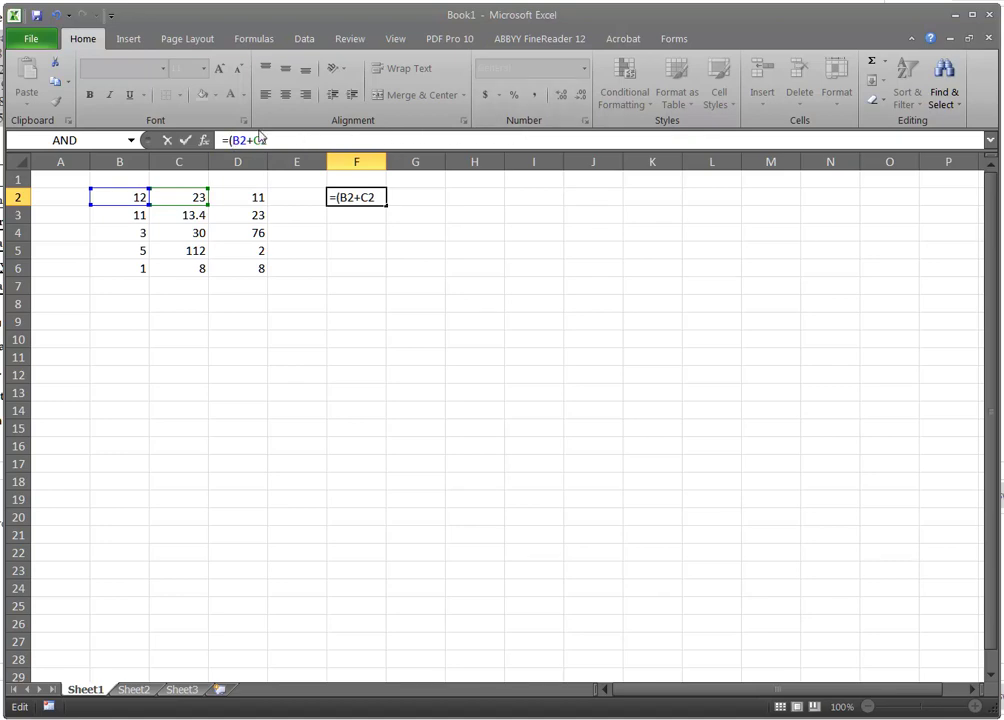
left_click(283, 137)
type(")*D2")
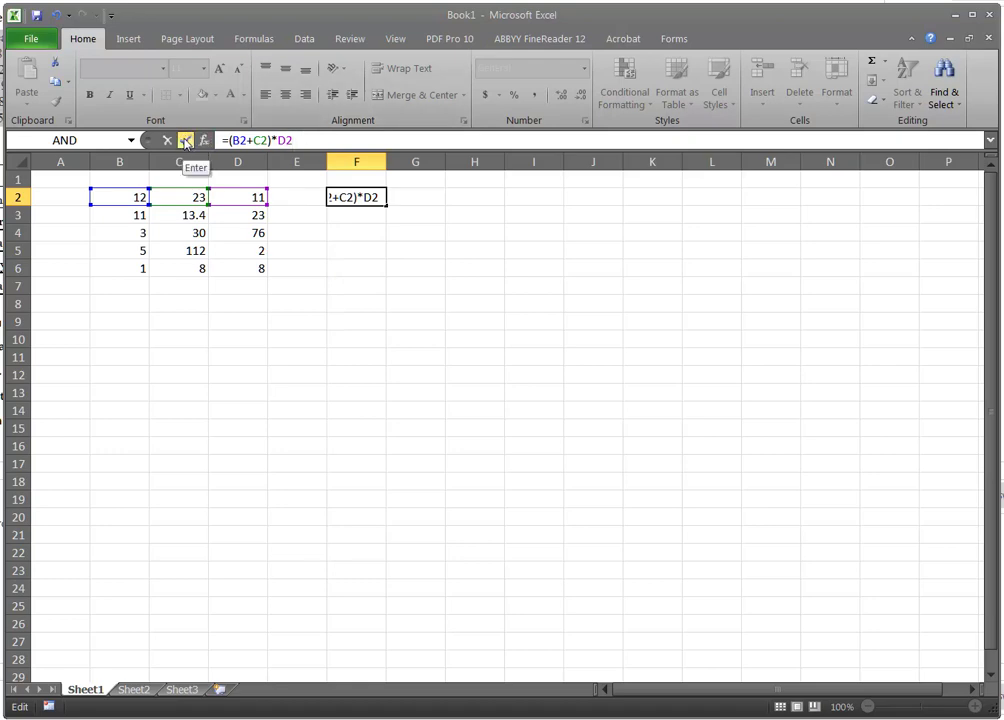
key("Return")
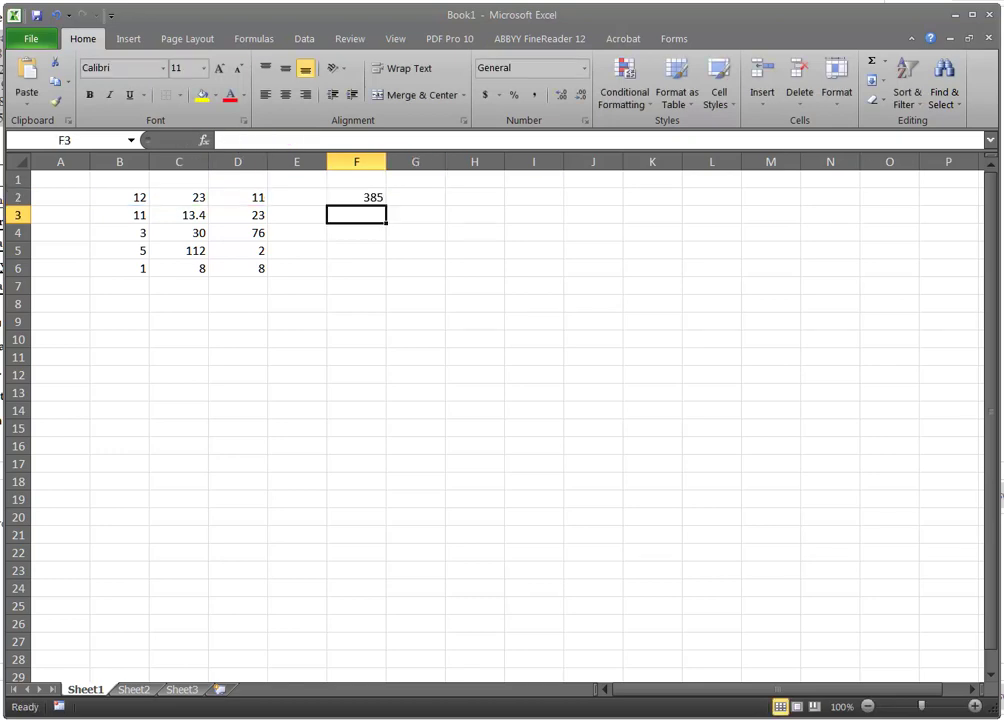
Step: Fill the formula in F2 down through cell F6 and clear the selection
left_click(370, 197)
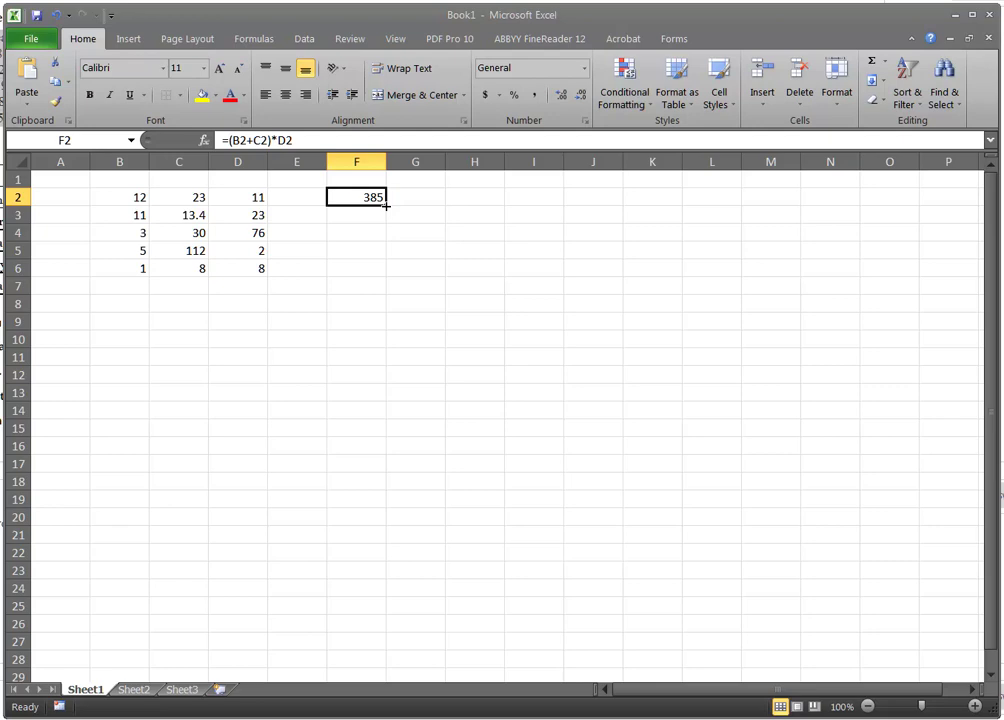
left_click_drag(385, 205, 390, 278)
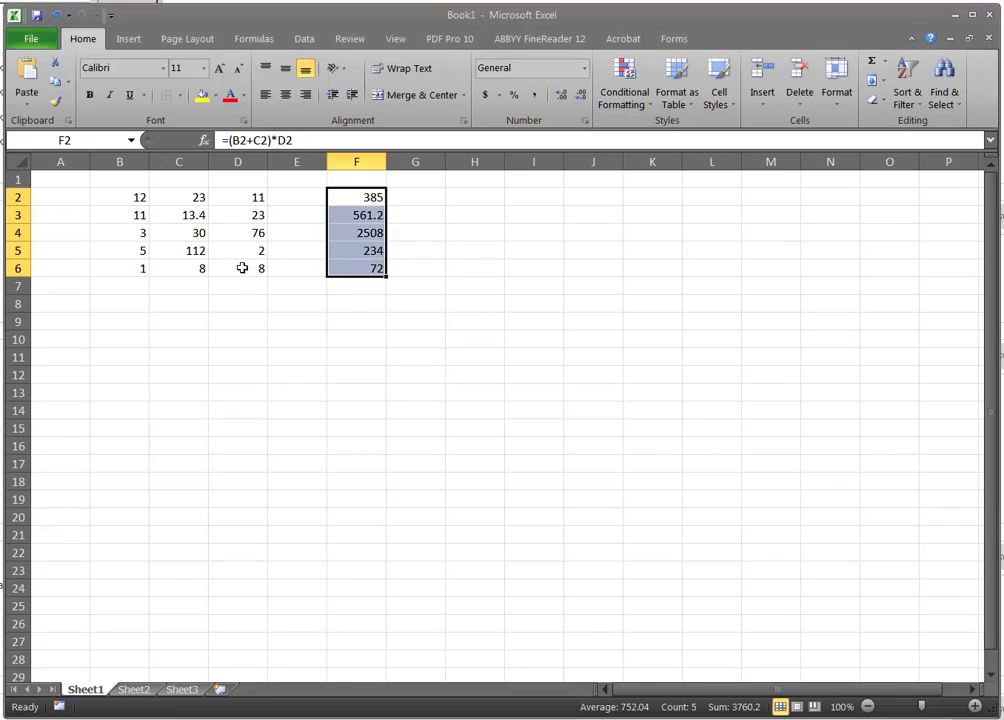
left_click(240, 268)
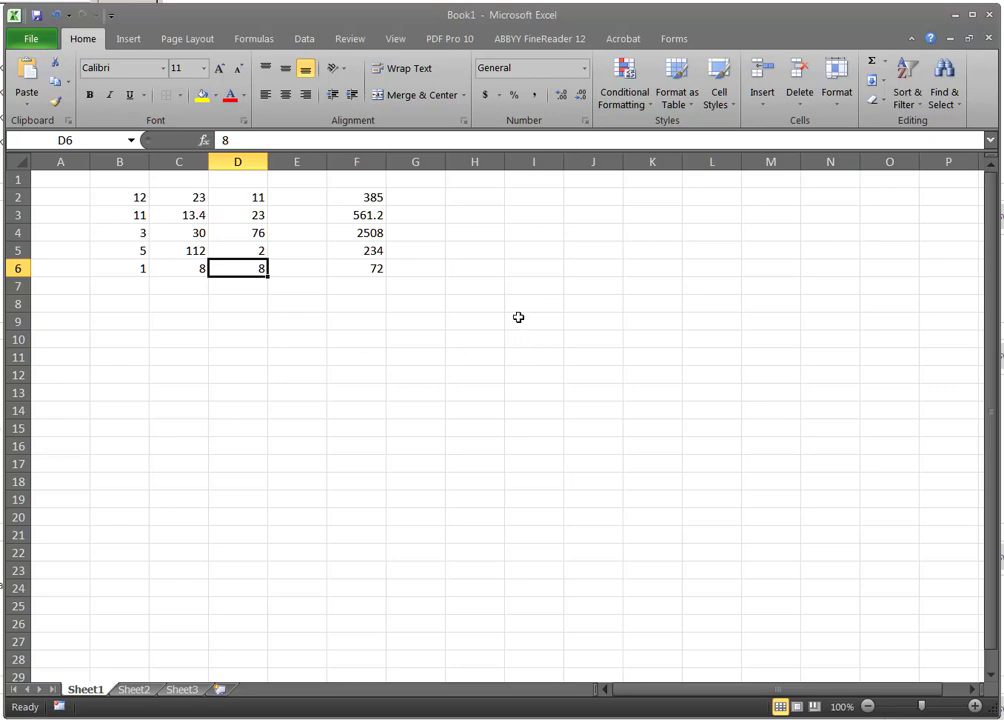
left_click(432, 265)
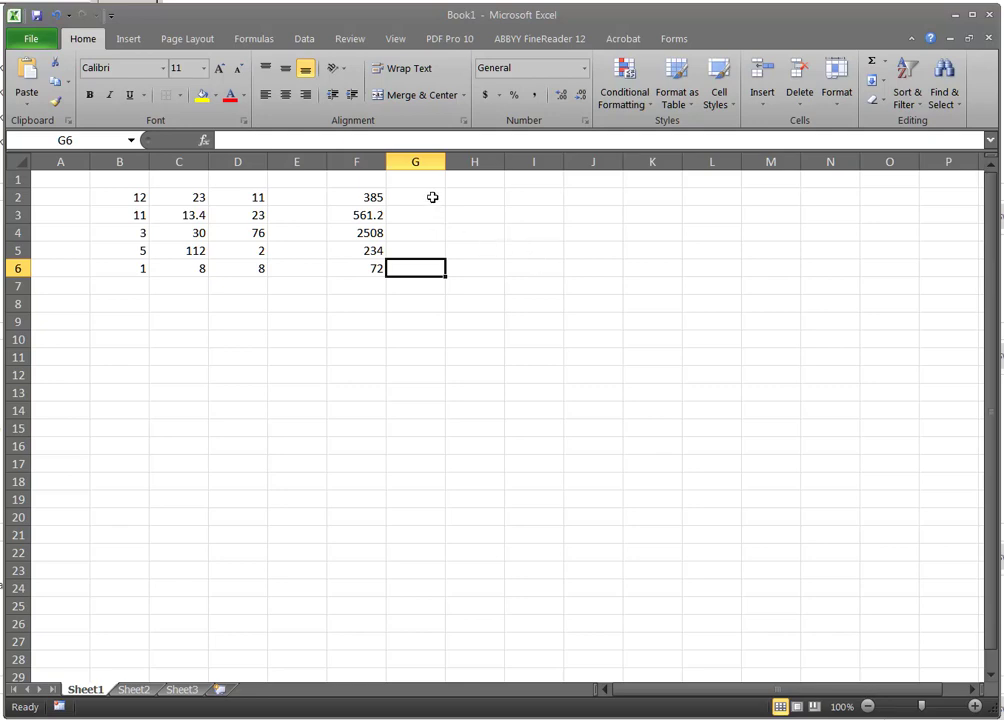
Step: Enter the formula =F2/G2 in cell H2, dividing by the empty cell
left_click(472, 197)
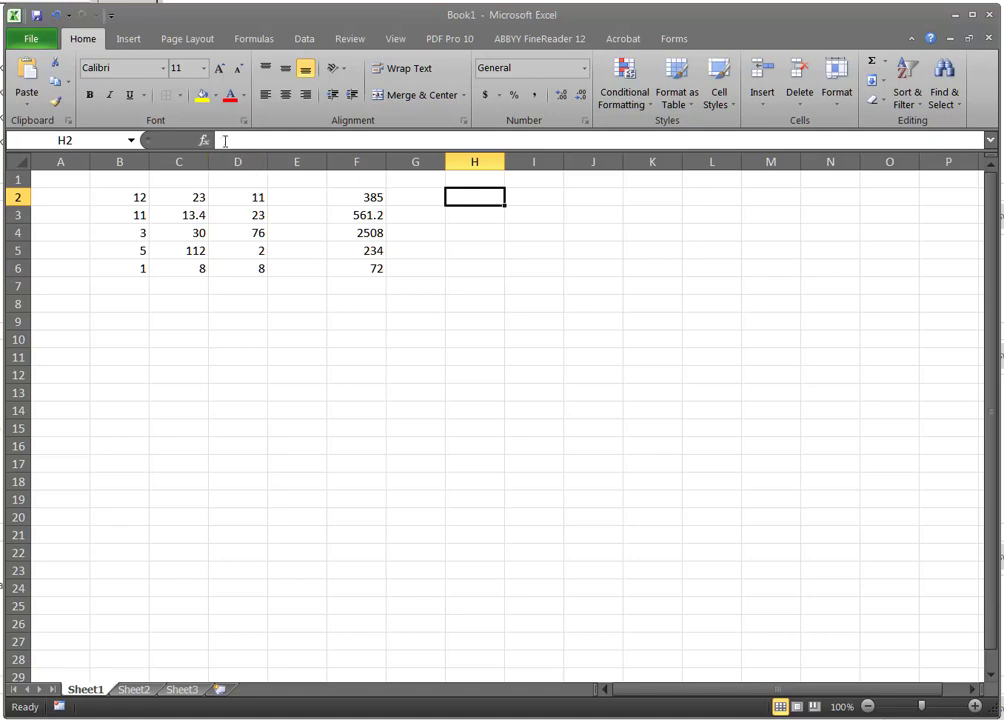
left_click(225, 141)
type("=")
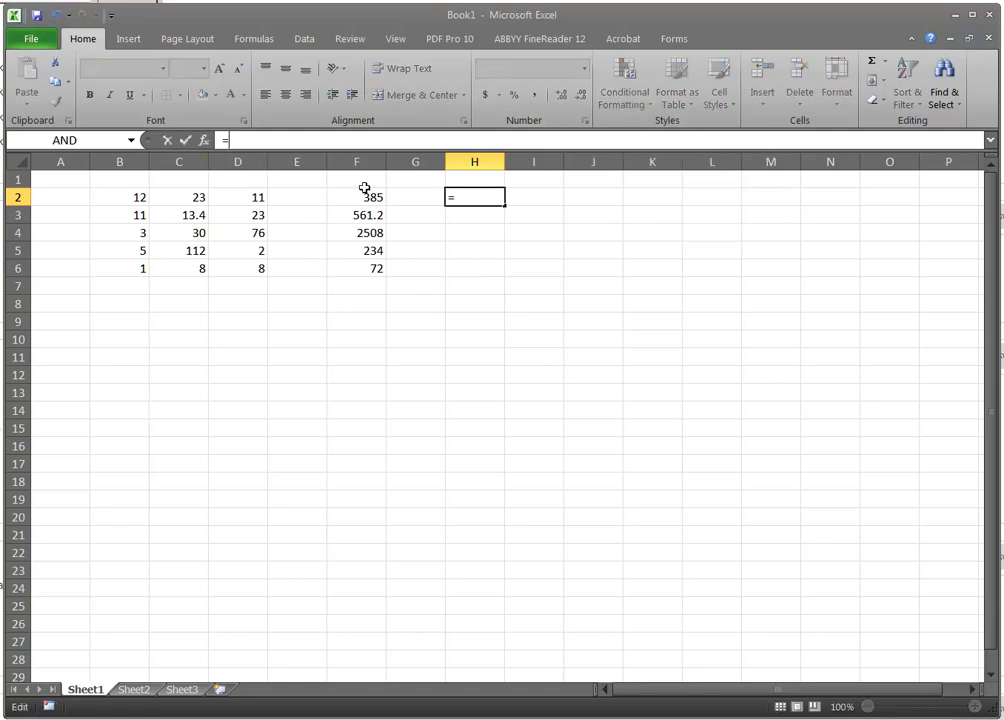
left_click(374, 191)
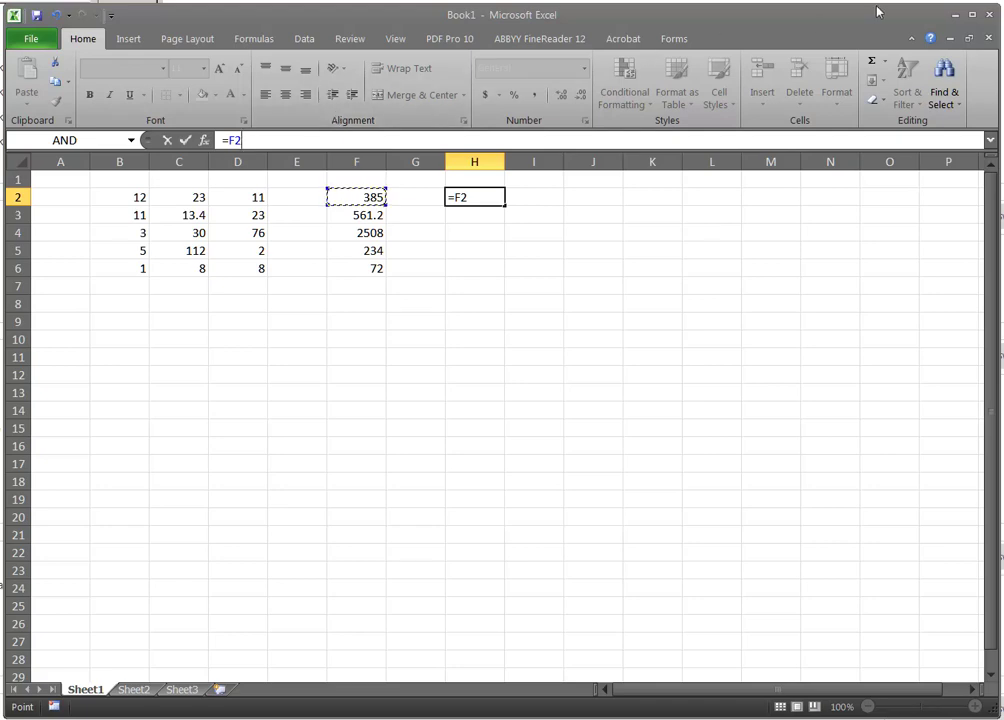
type("/")
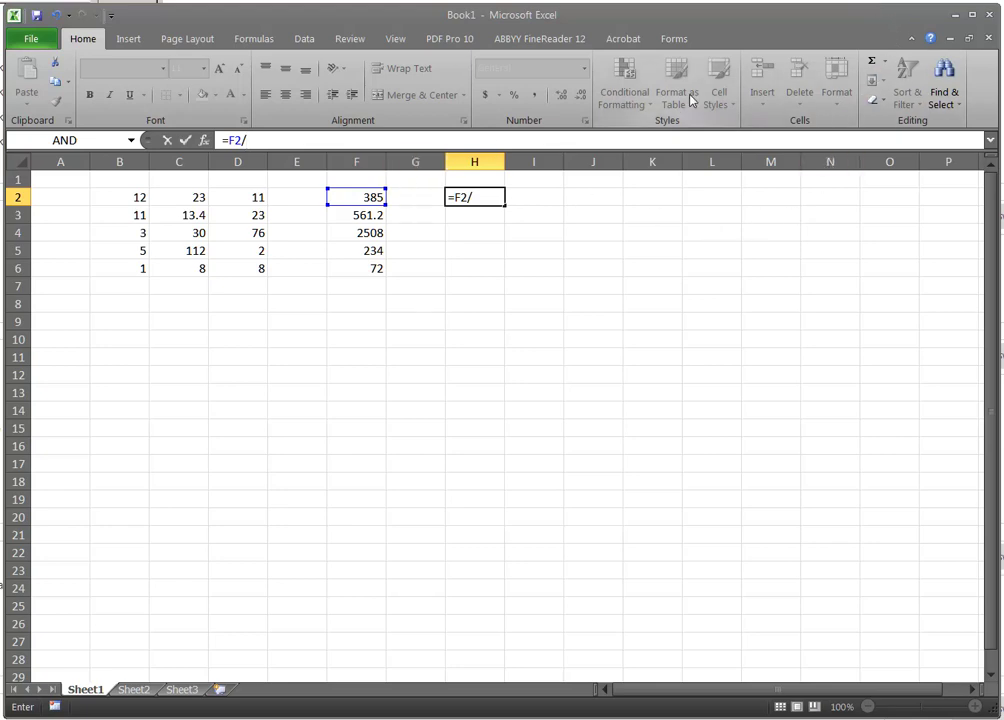
type("G2")
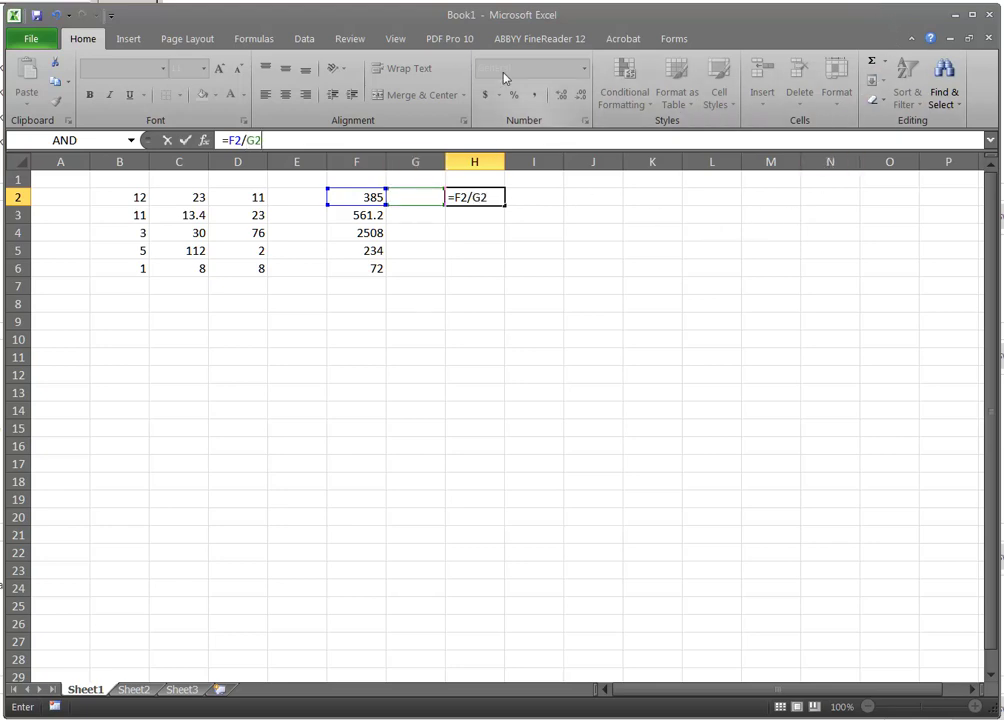
left_click(185, 143)
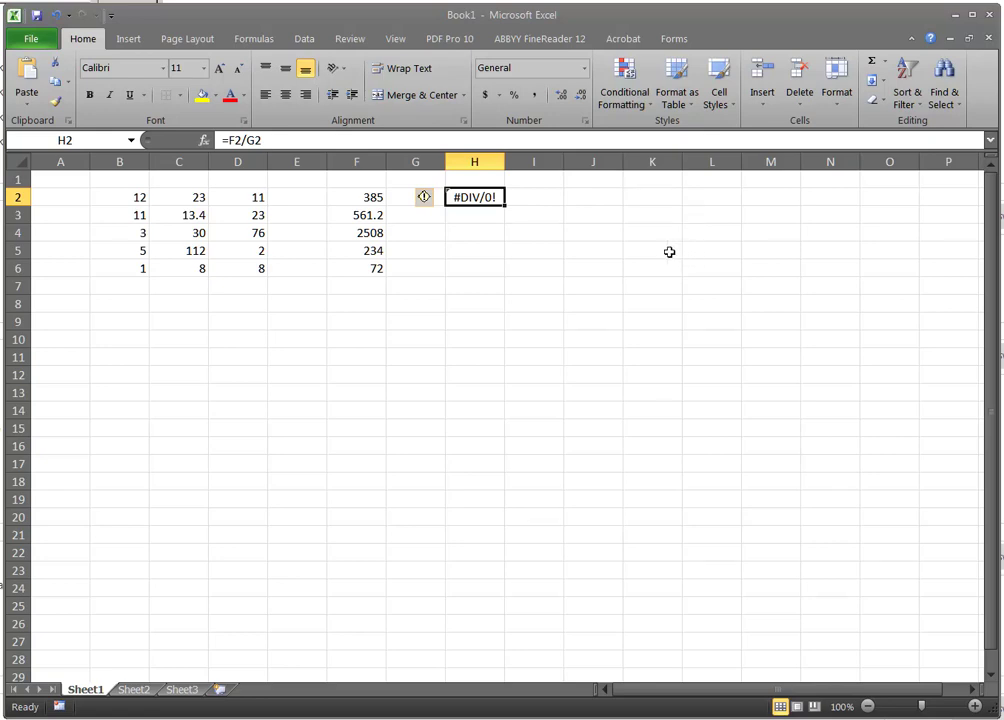
Step: Delete the division formula from cell H2
triple_click(271, 139)
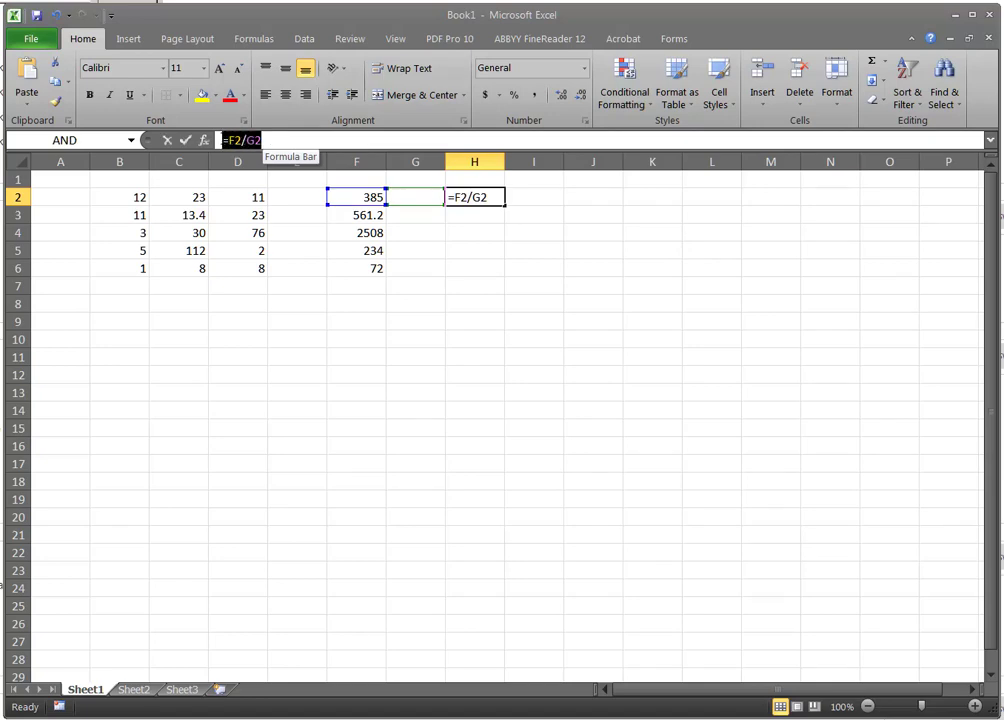
key("Delete")
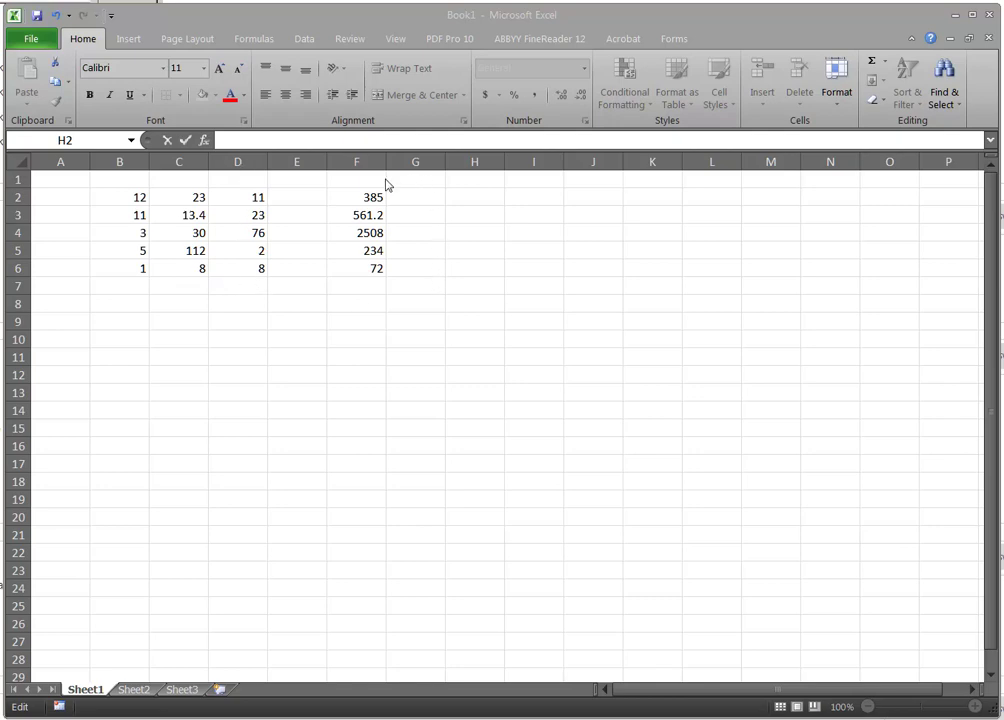
left_click(140, 198)
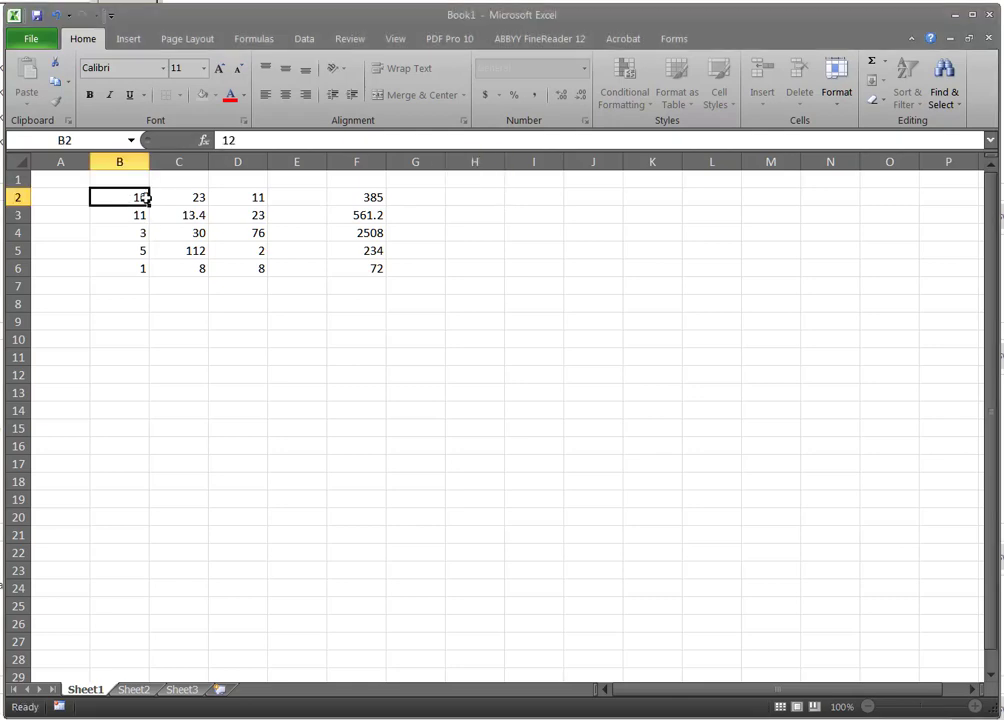
Step: Format cells B2:D6 as Currency with 2 decimal places and the $ symbol
left_click_drag(146, 198, 240, 262)
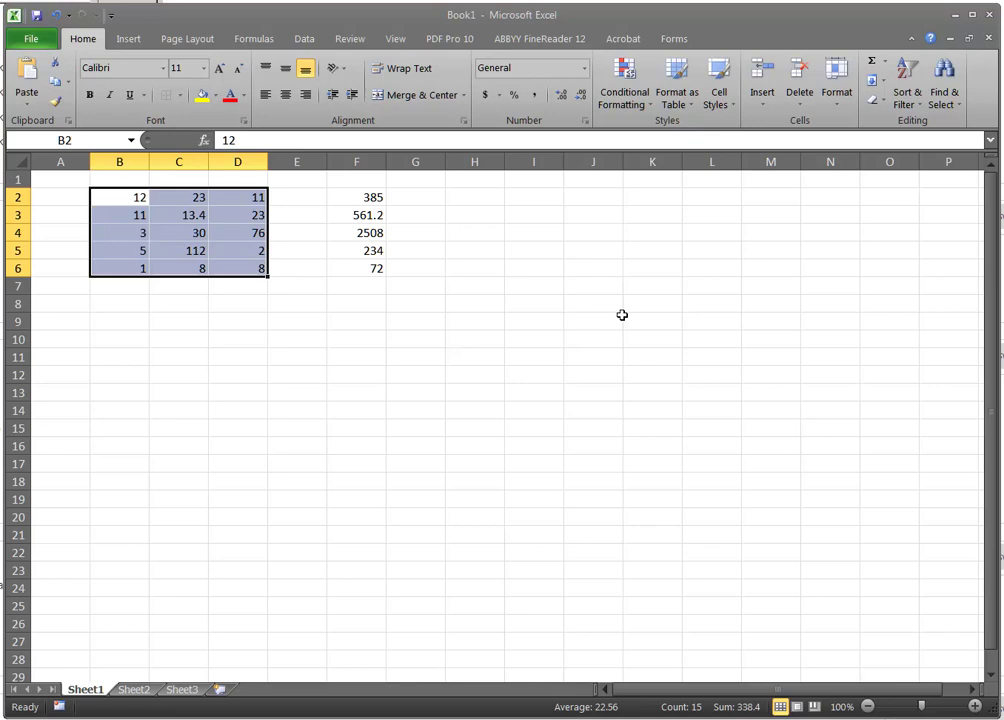
left_click(840, 70)
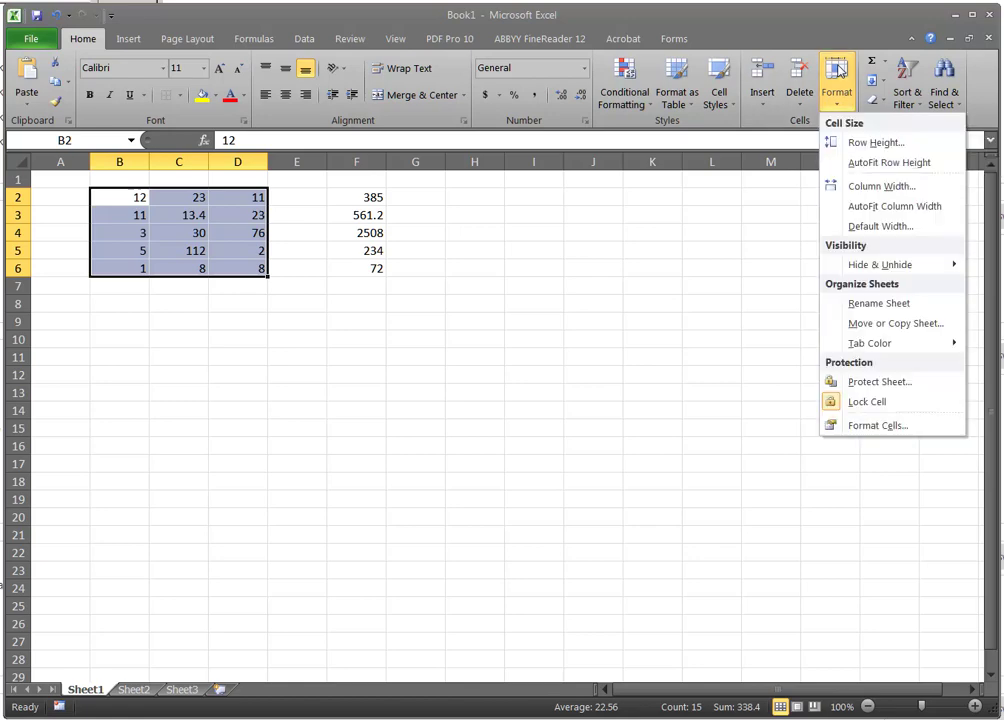
left_click(876, 426)
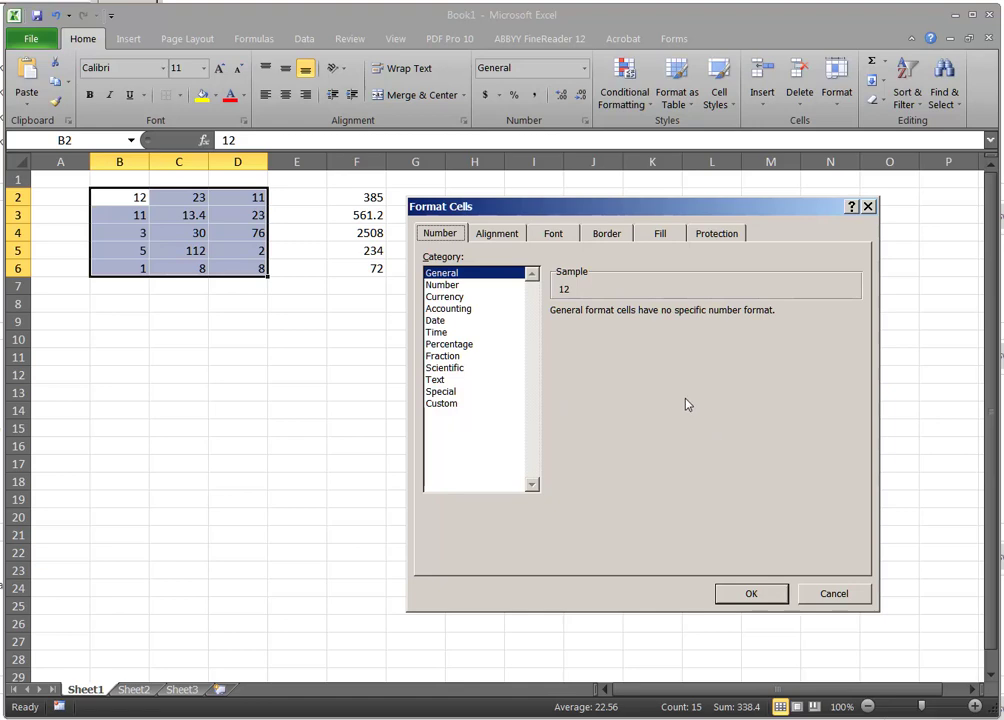
left_click(446, 298)
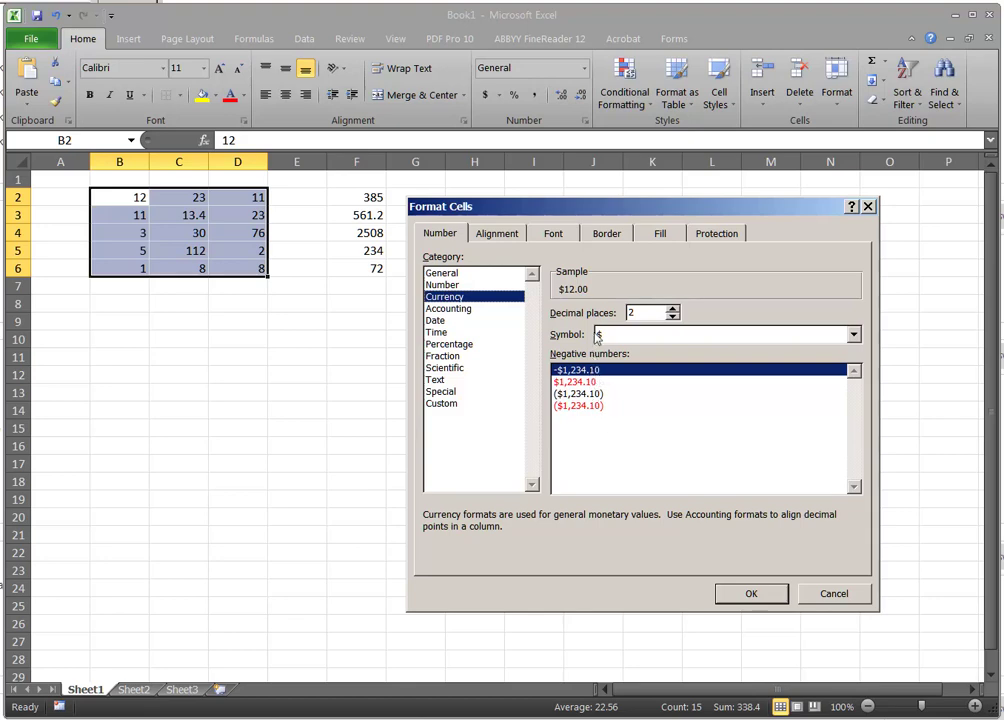
left_click(674, 317)
left_click(674, 317)
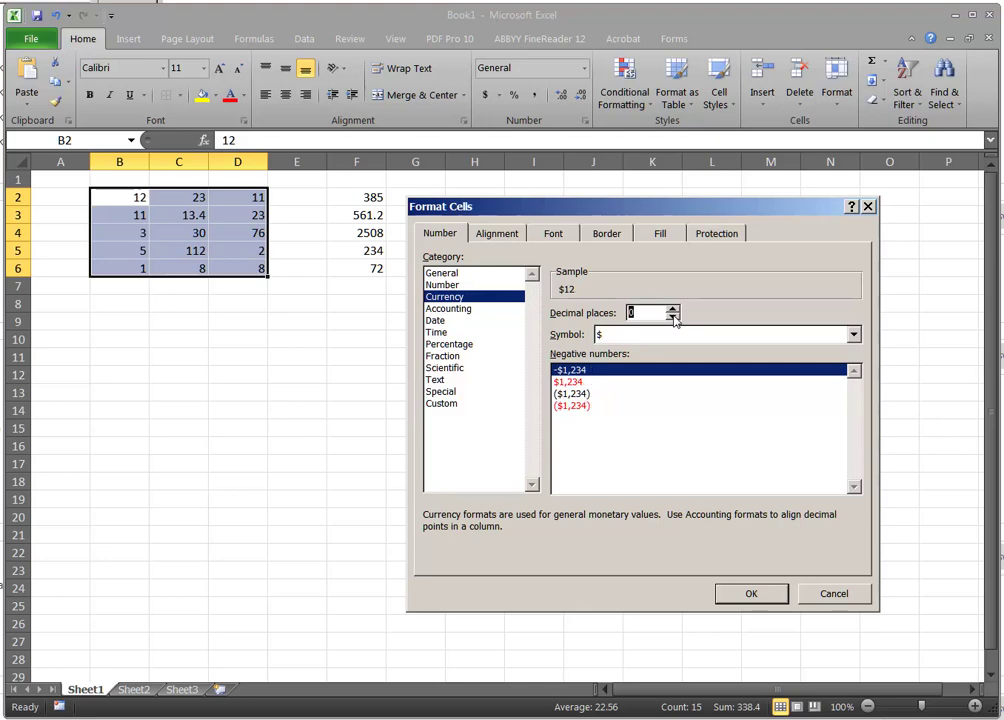
left_click(674, 311)
left_click(674, 311)
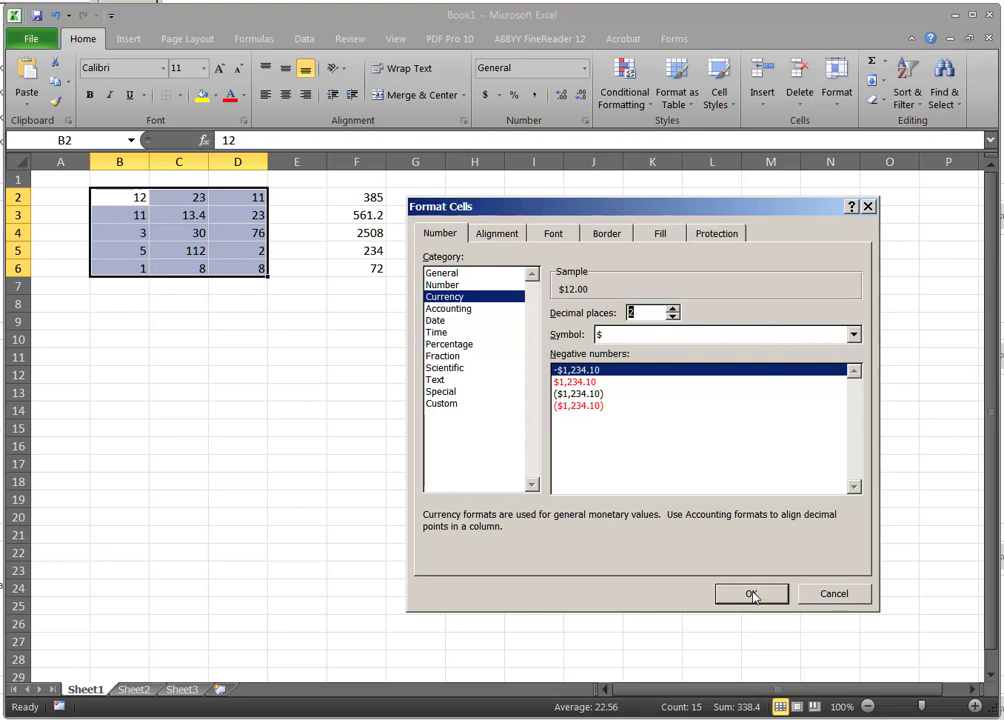
left_click(753, 596)
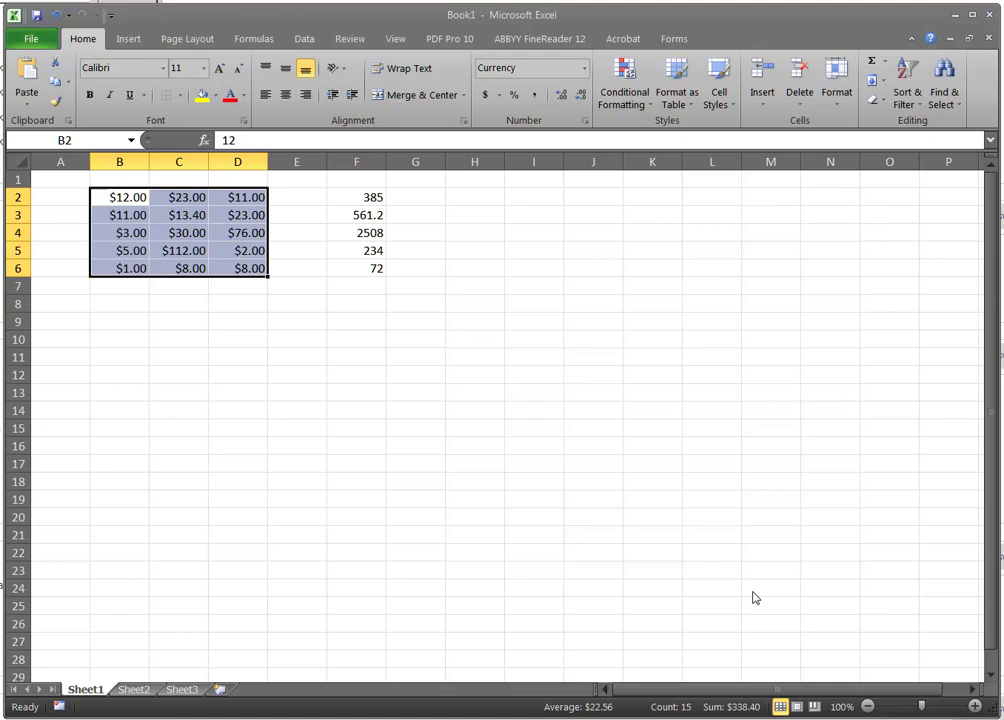
left_click(172, 318)
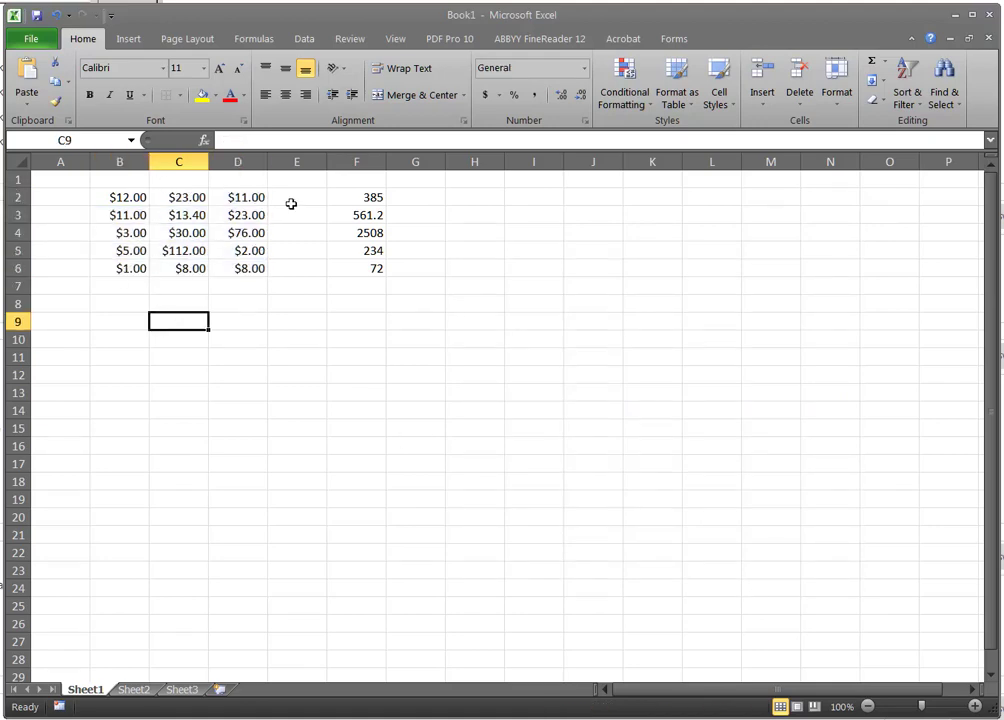
Step: Undo the currency formatting of cells B2:D6 and clear the selection
left_click_drag(363, 195, 369, 267)
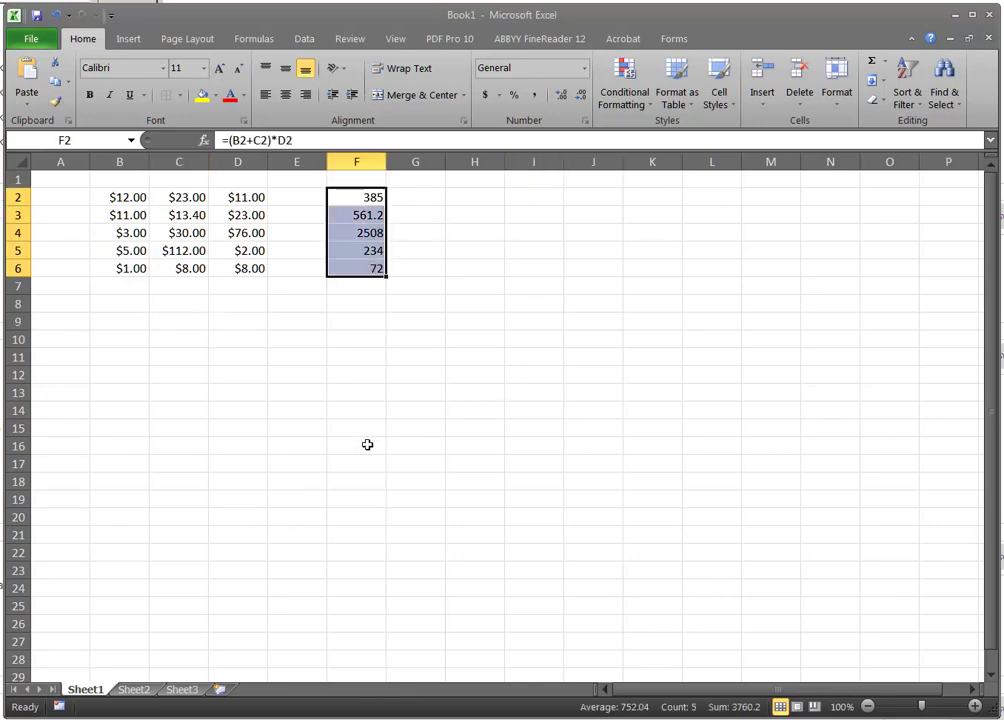
left_click(55, 17)
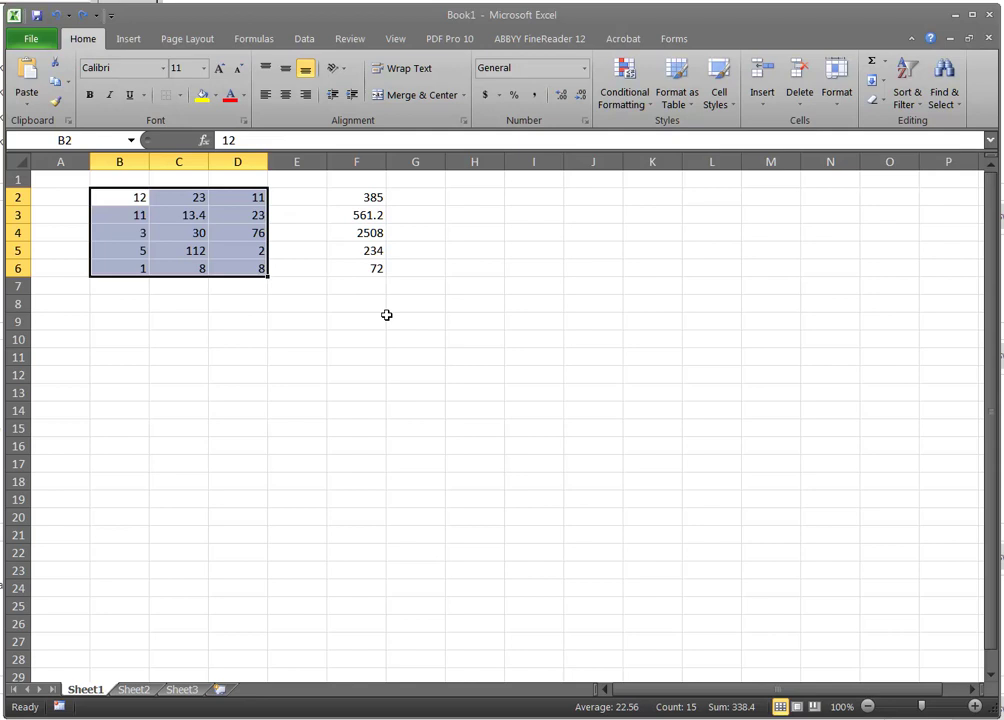
left_click(387, 315)
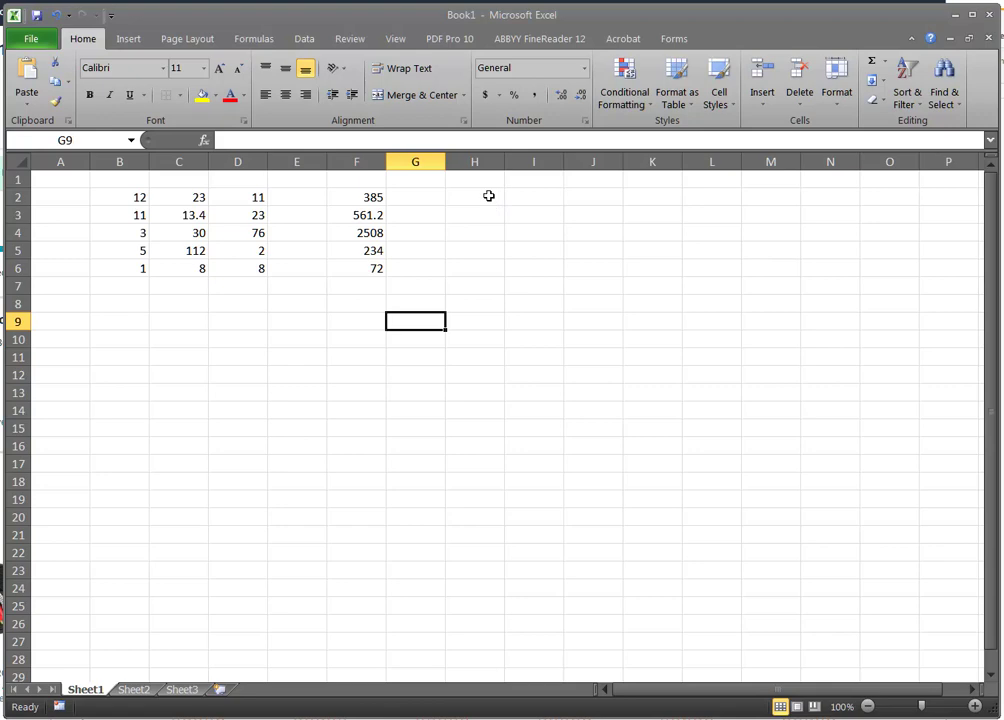
Step: Enter the value 0.078 in cell H2
left_click(489, 197)
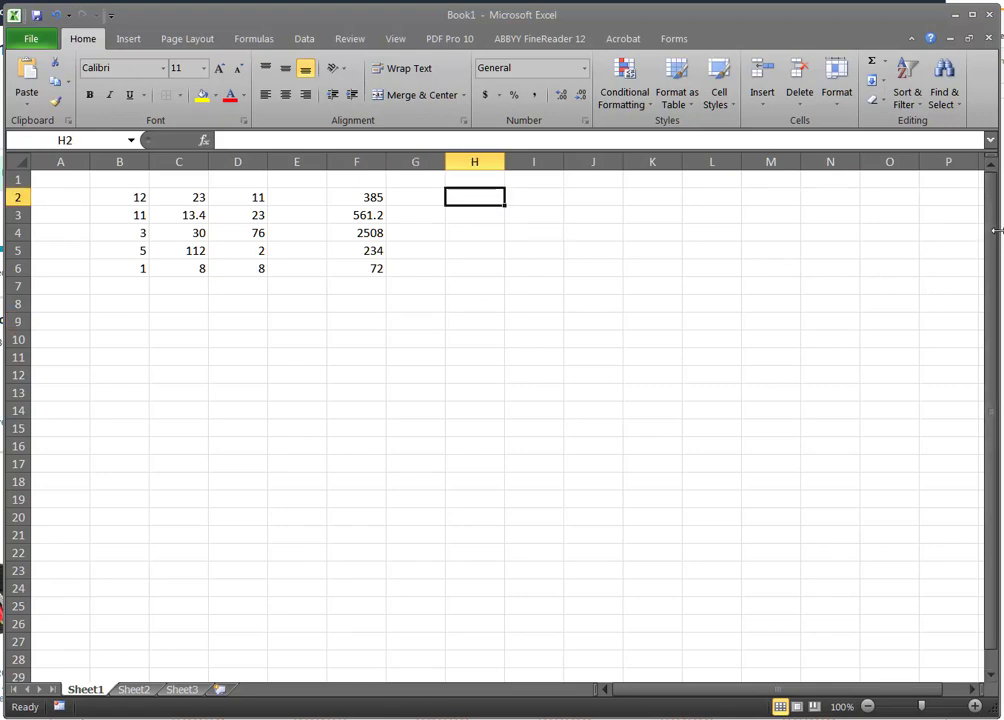
type("7")
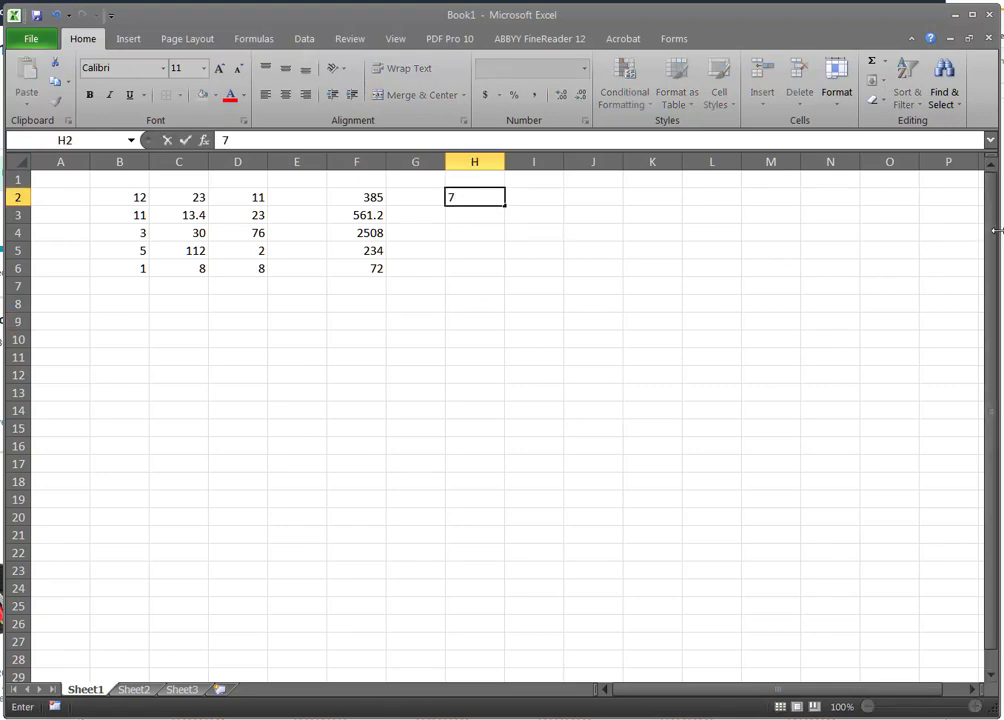
type(".8")
left_click(625, 142)
key("Home")
type("0")
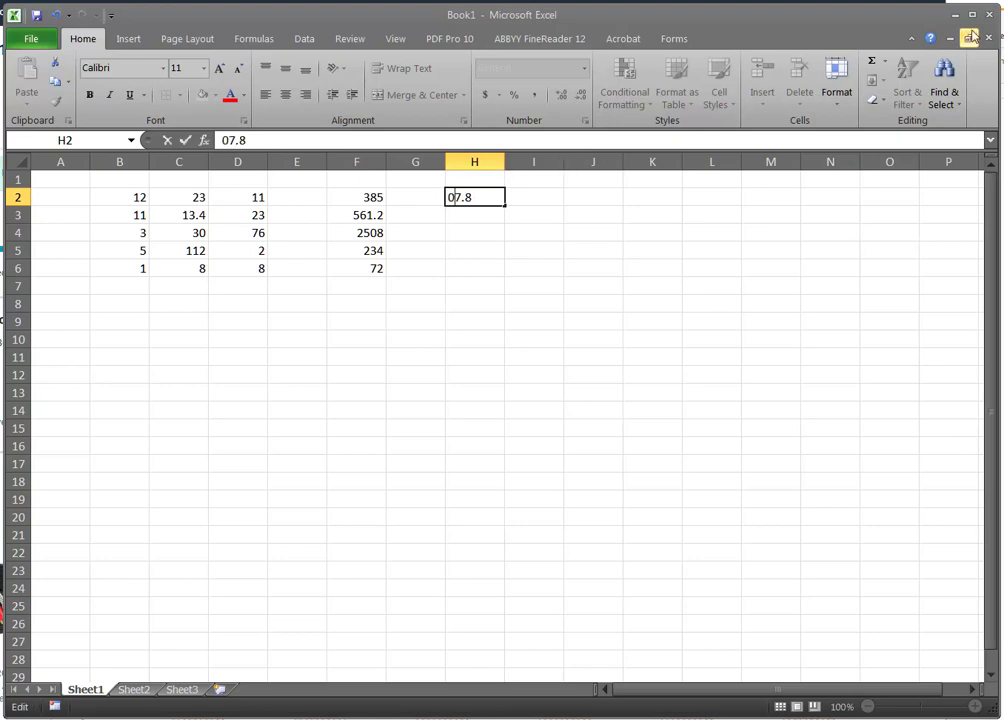
type(".0")
key("Right")
key("Delete")
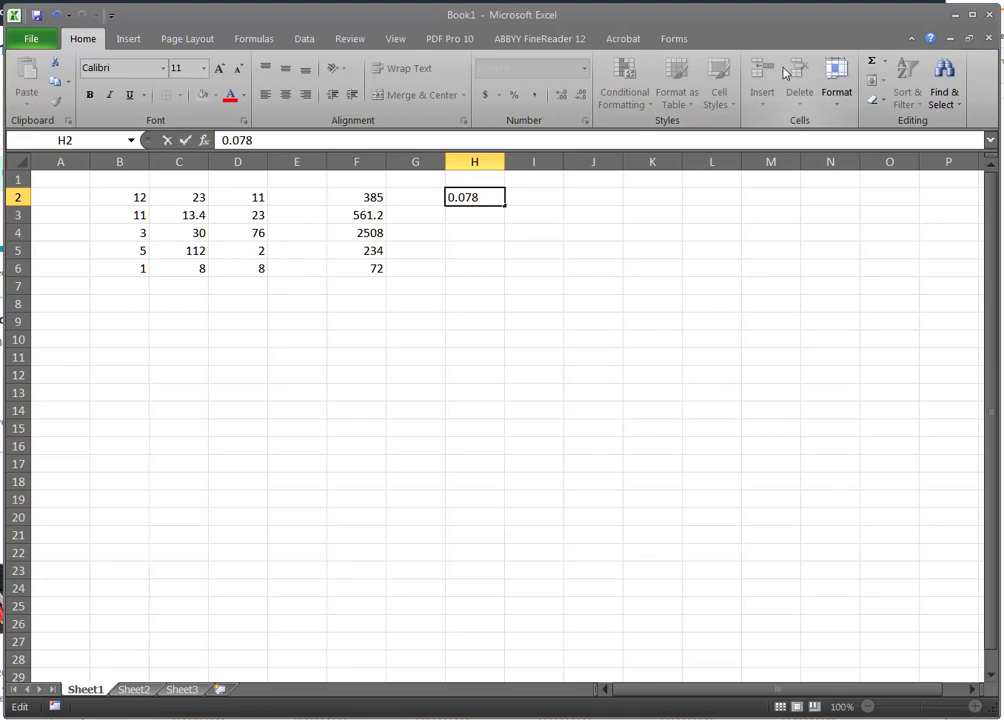
left_click(535, 197)
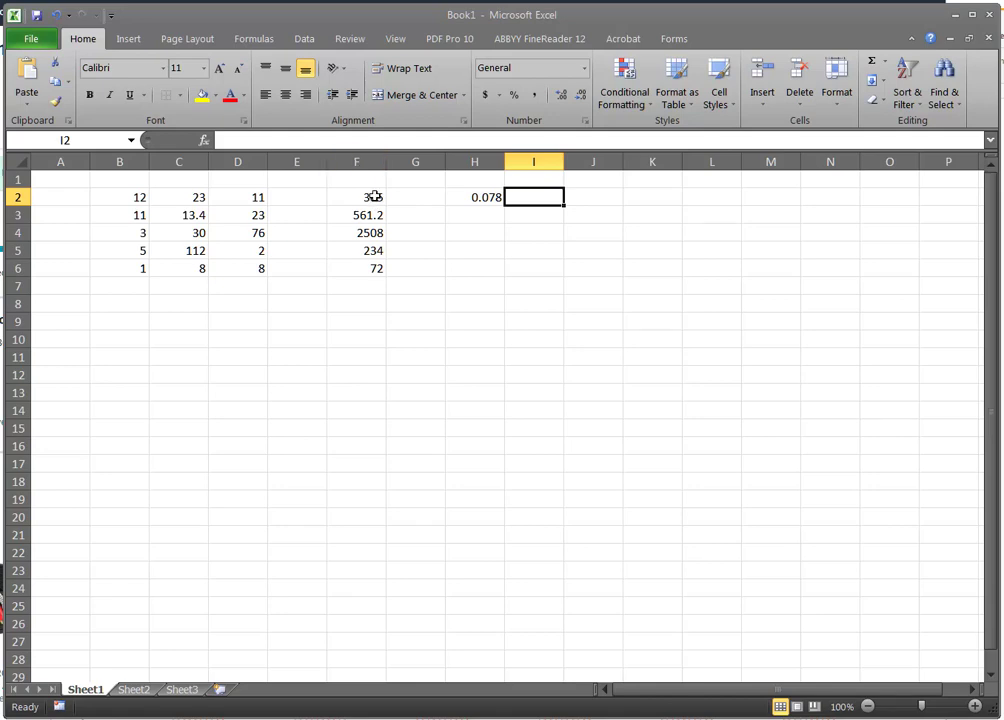
Step: Format the formula results in F2:F6 as Currency with 2 decimal places and the $ symbol
left_click_drag(374, 197, 374, 266)
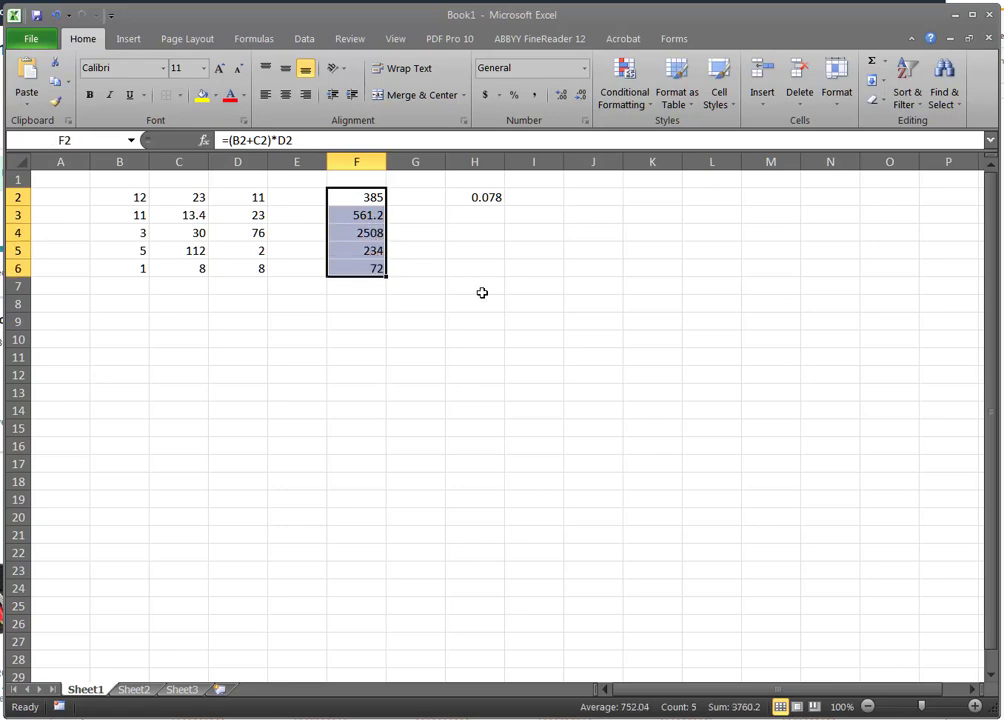
left_click(836, 85)
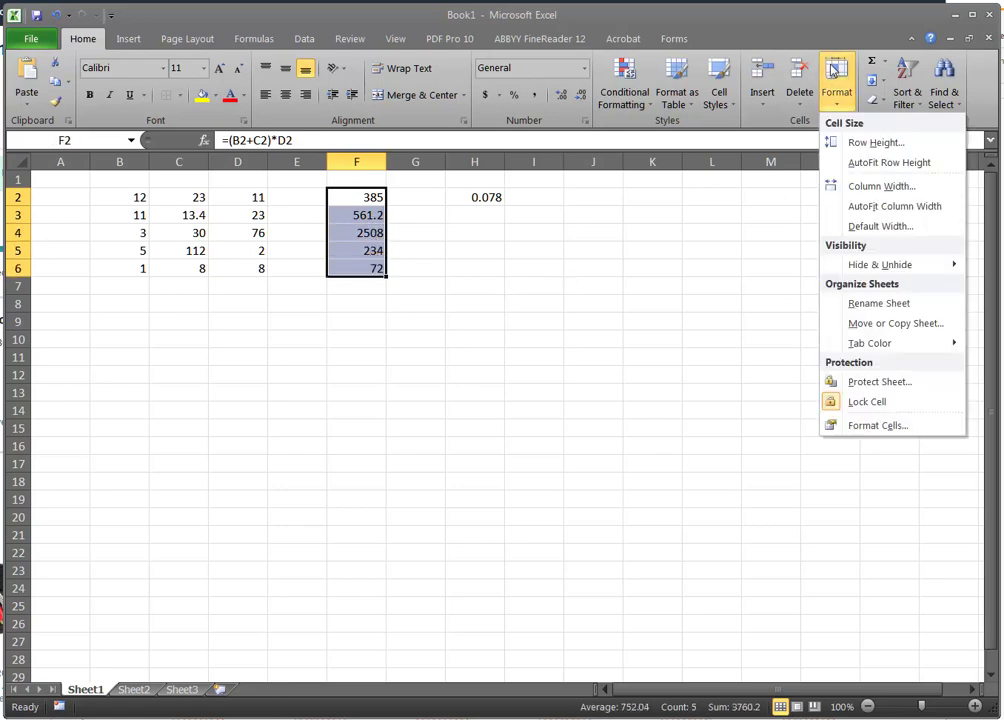
left_click(890, 425)
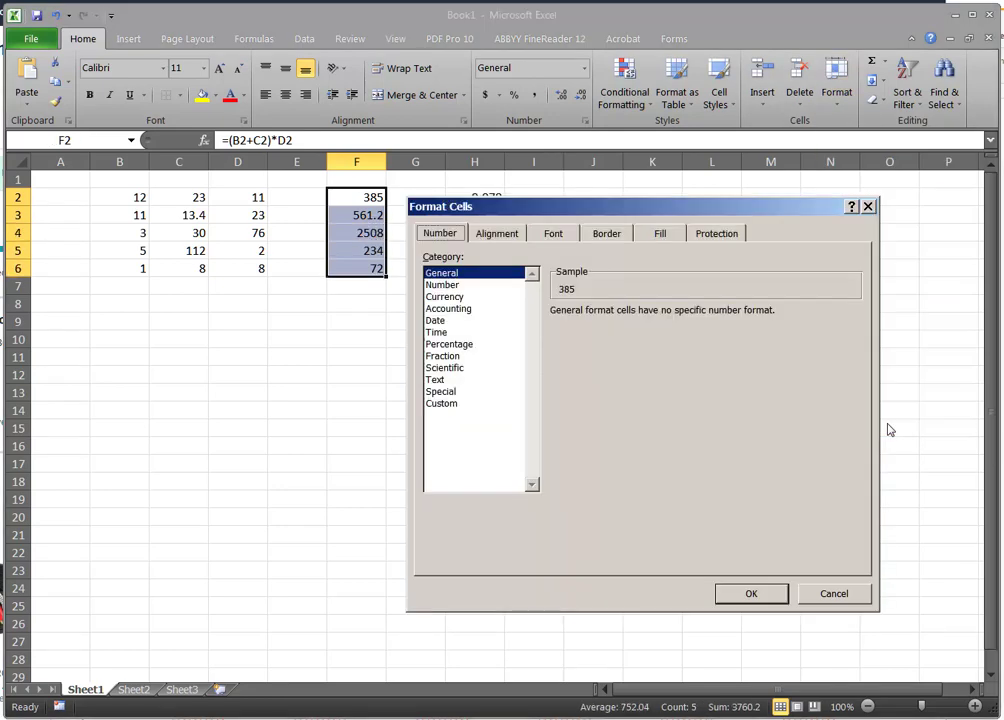
left_click(445, 296)
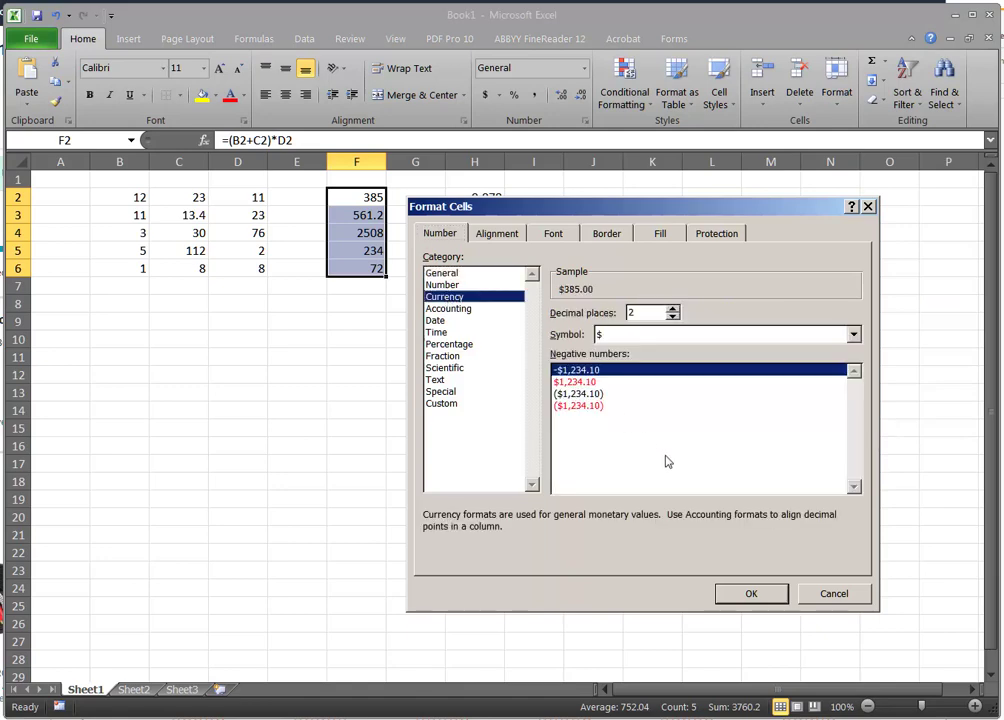
left_click(751, 593)
left_click(350, 336)
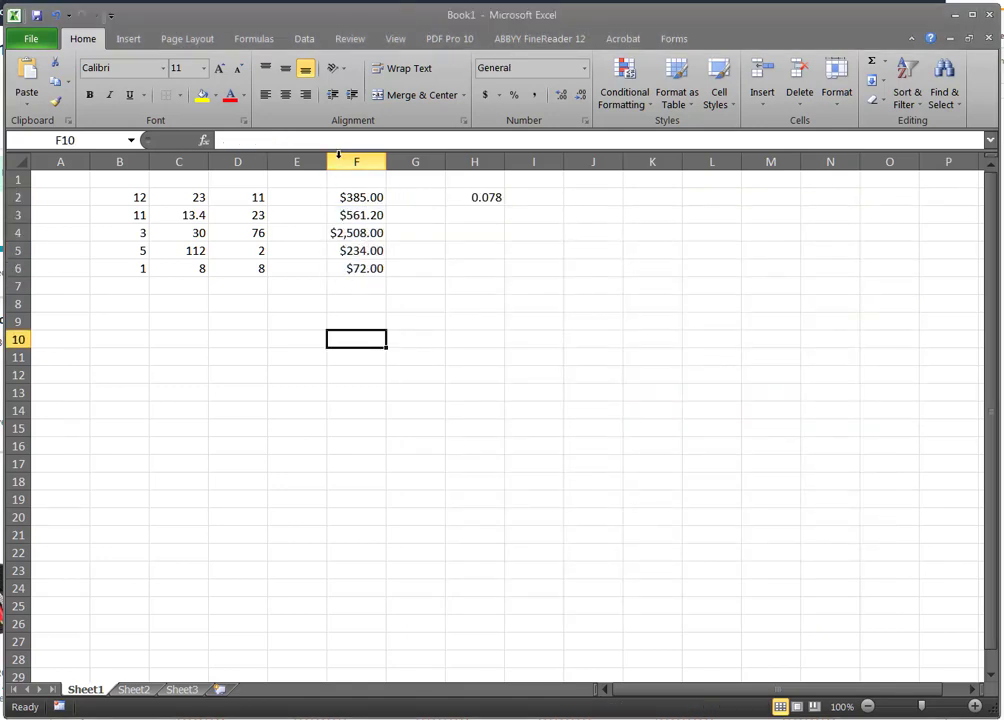
Step: Enter the formula =F2*H2 in cell G2
left_click(427, 197)
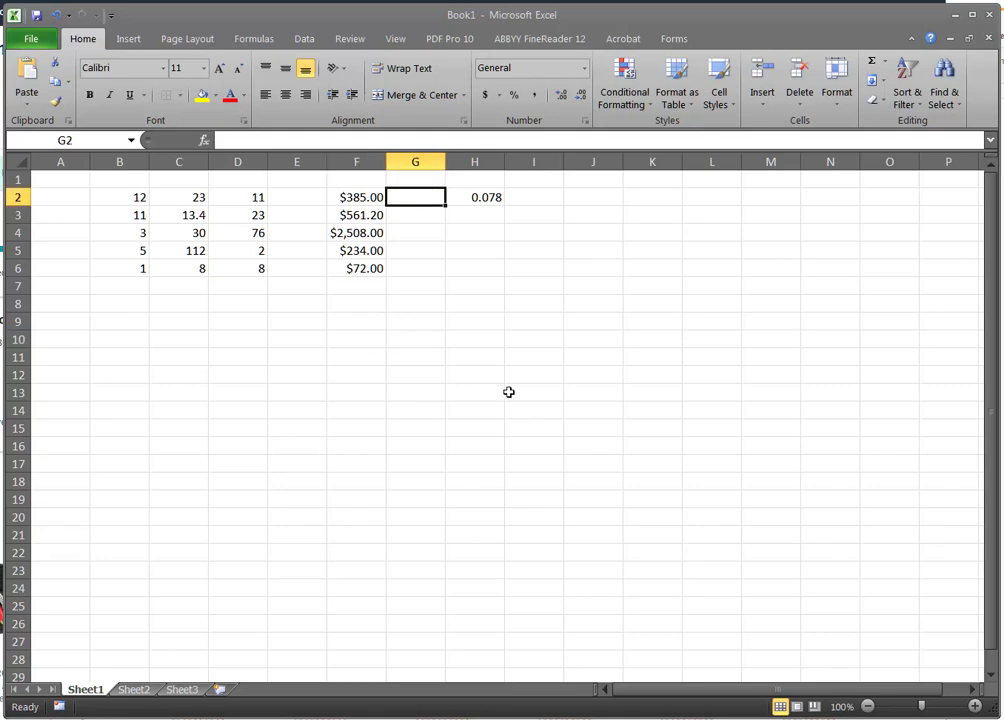
left_click(240, 141)
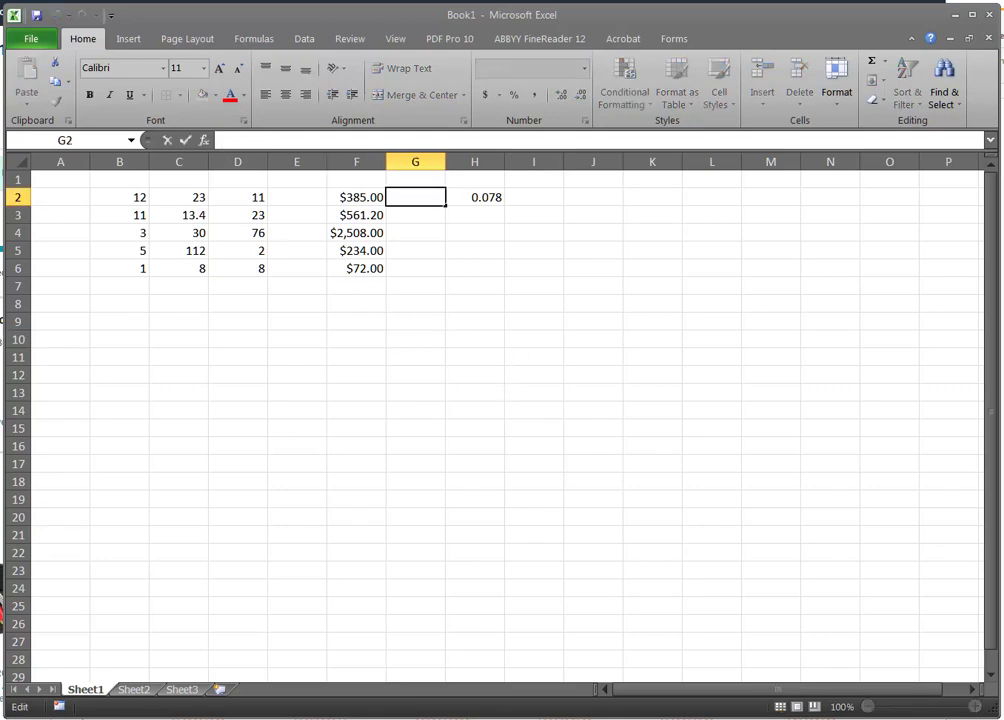
type("=")
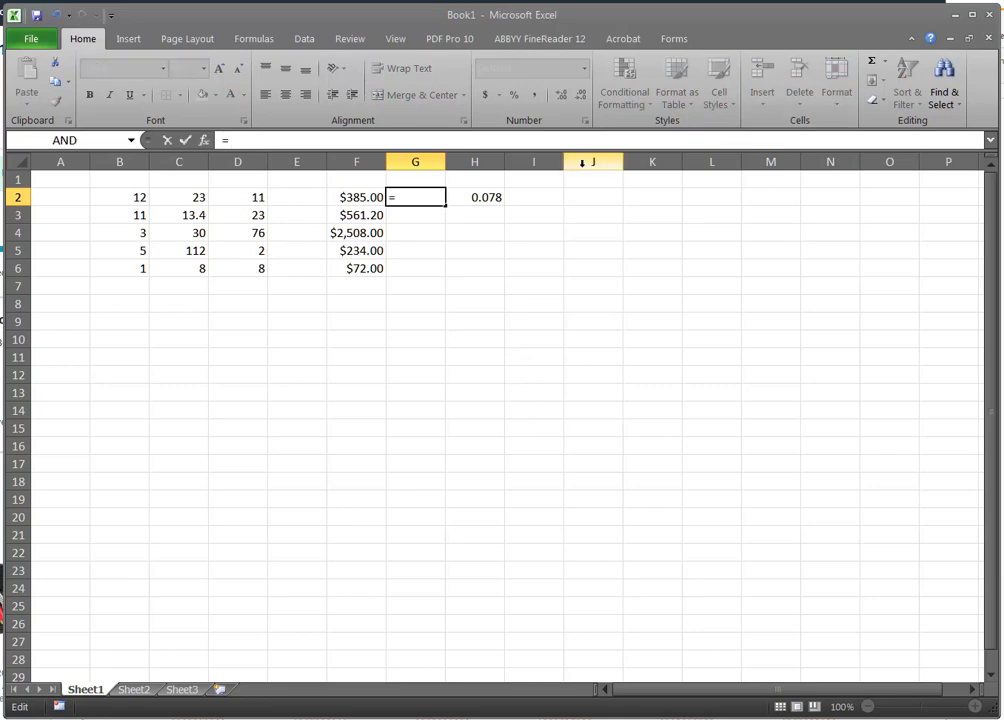
left_click(363, 197)
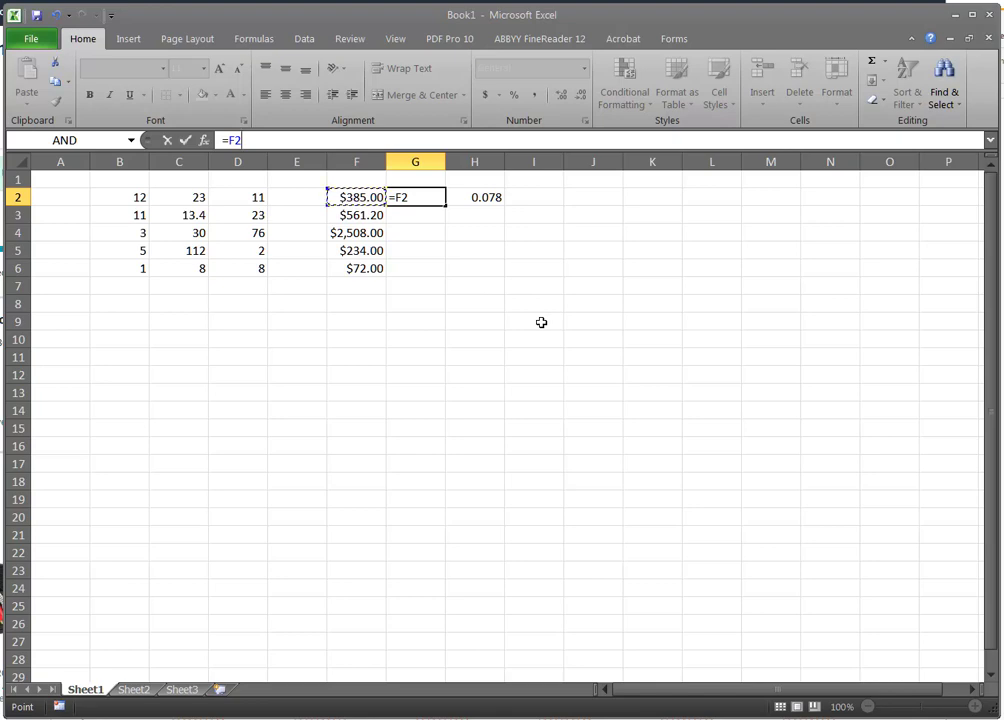
type("*")
left_click(476, 197)
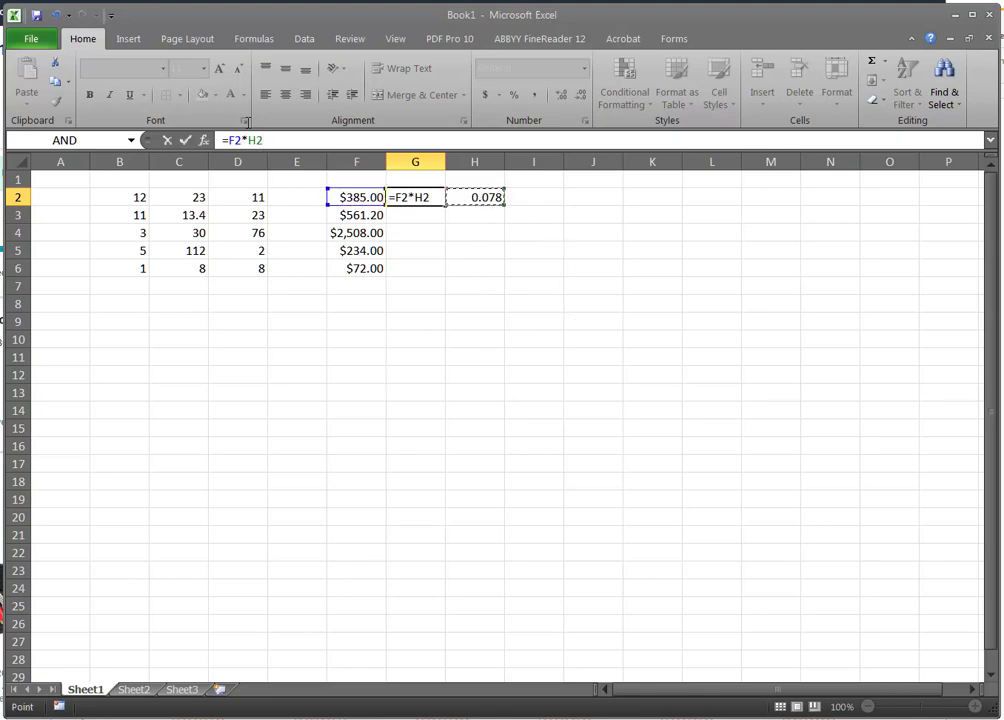
left_click(185, 140)
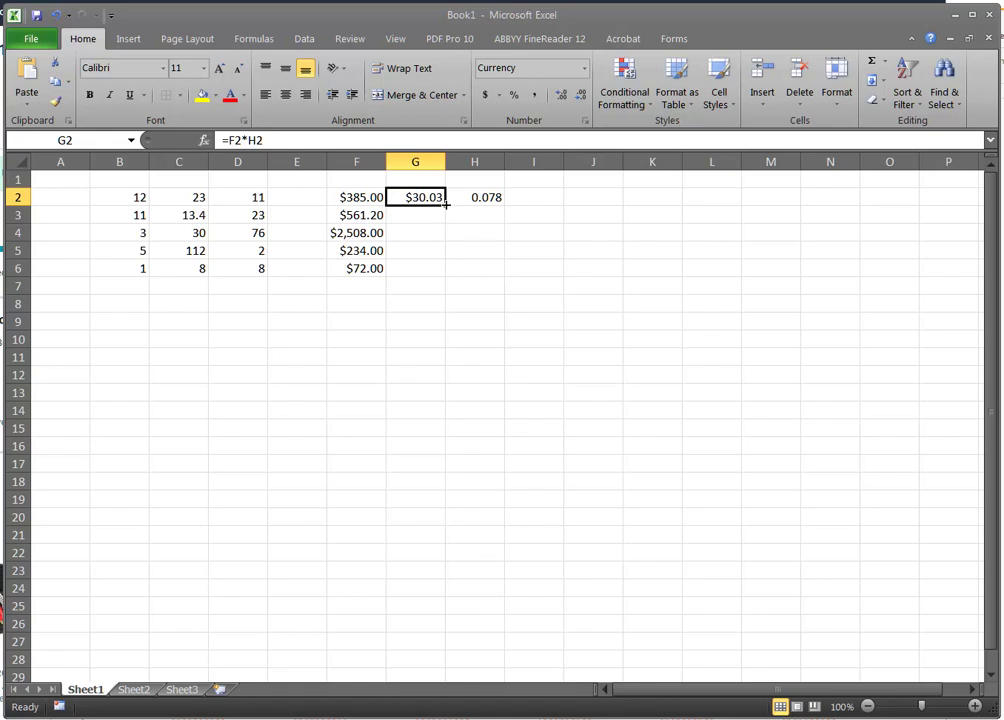
Step: Try filling the relative formula in G2 down through G6, then clear the filled cells G3:G6
left_click_drag(446, 204, 441, 274)
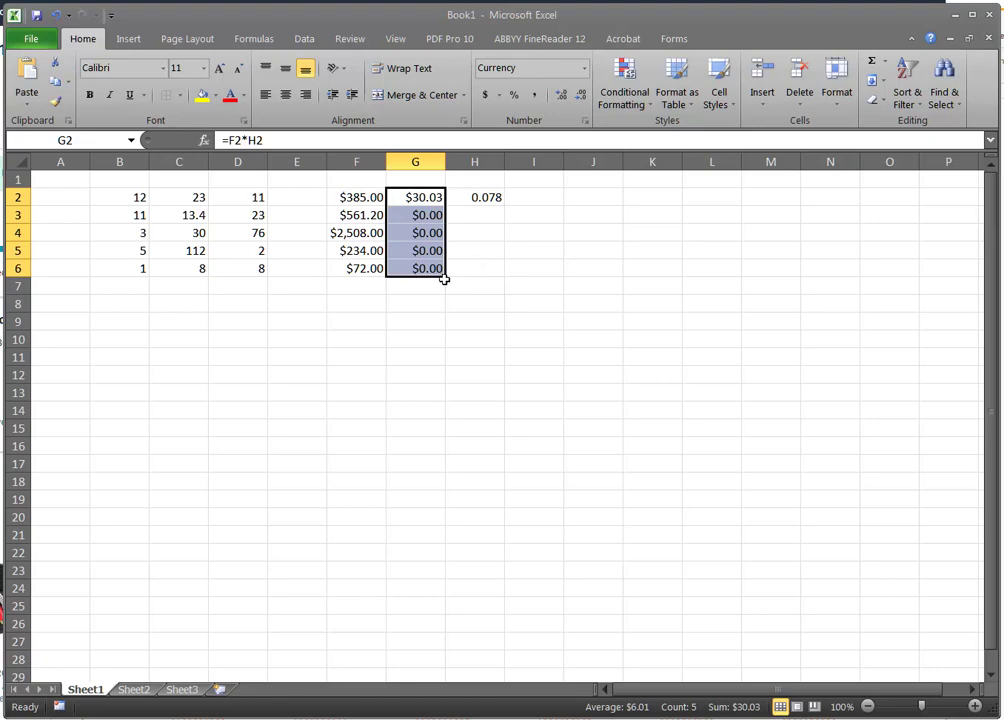
left_click_drag(446, 277, 443, 212)
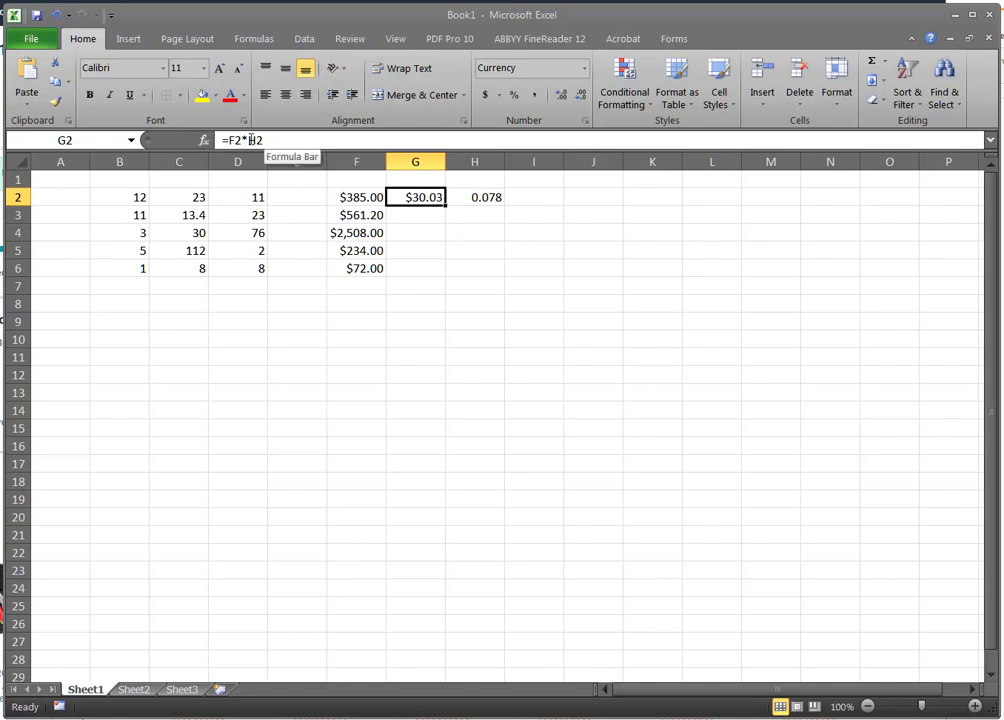
Step: Change the formula in G2 to =F2*$H$2 with an absolute reference and fill it down through cell G6
left_click(251, 140)
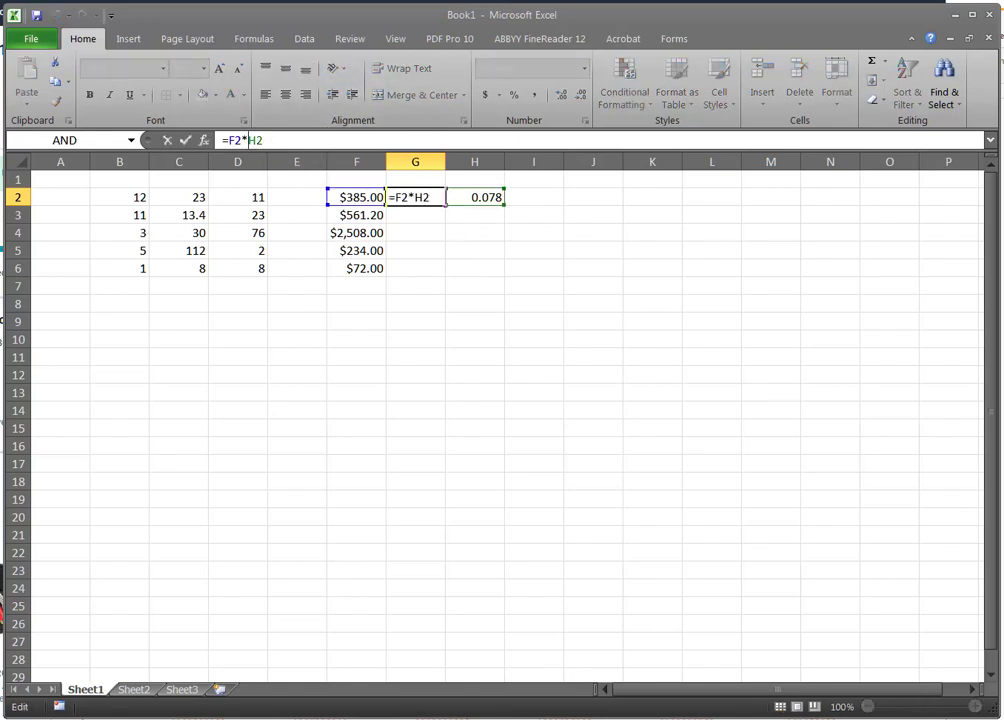
type("$")
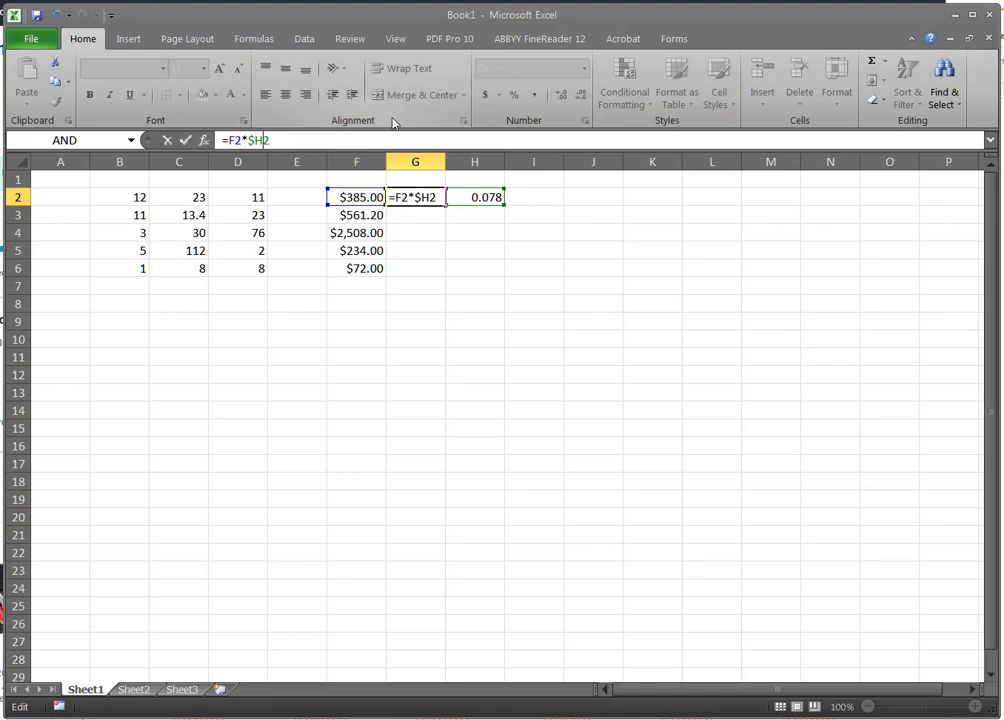
type("$")
left_click(186, 140)
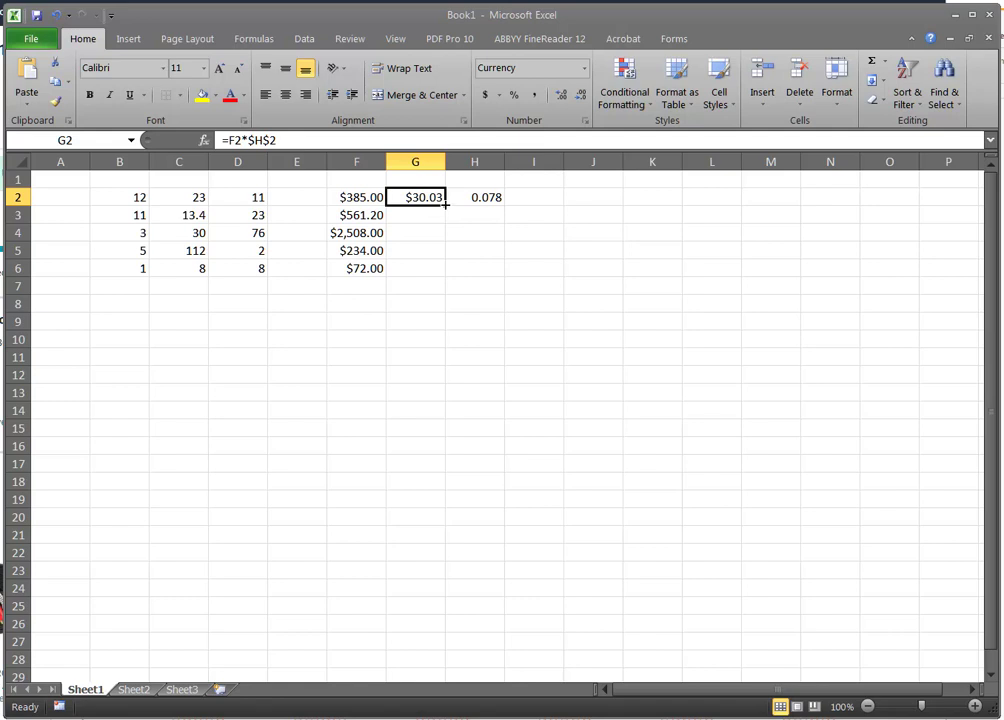
left_click_drag(446, 204, 441, 275)
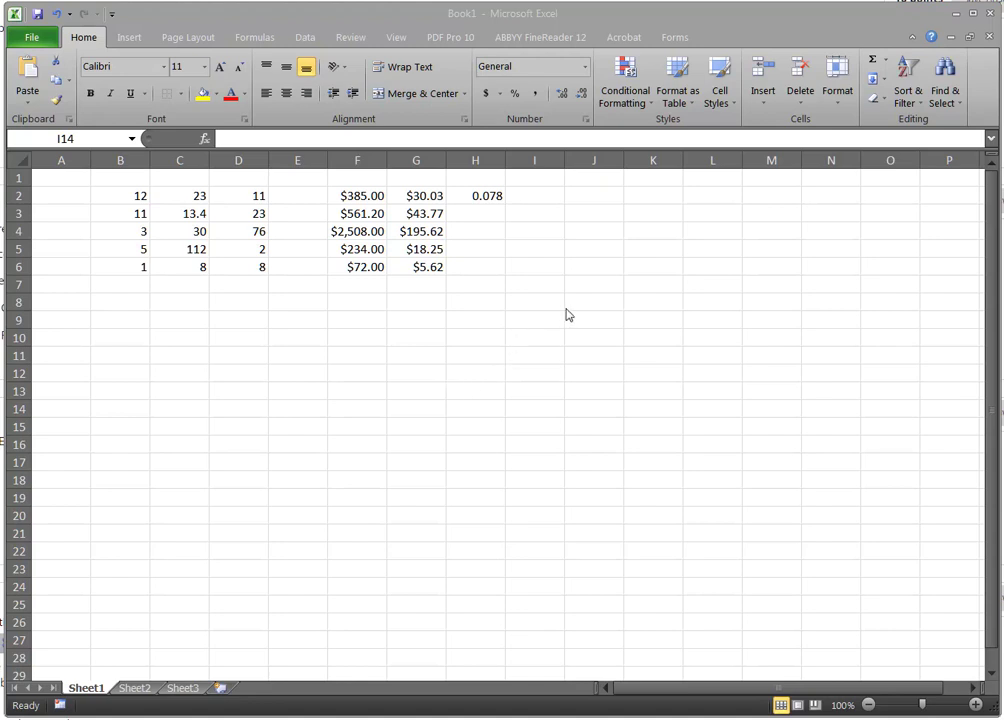
Step: Enter the logical values TRUE in J5, TRUE in K5 and FALSE in L5
left_click(598, 244)
left_click(598, 244)
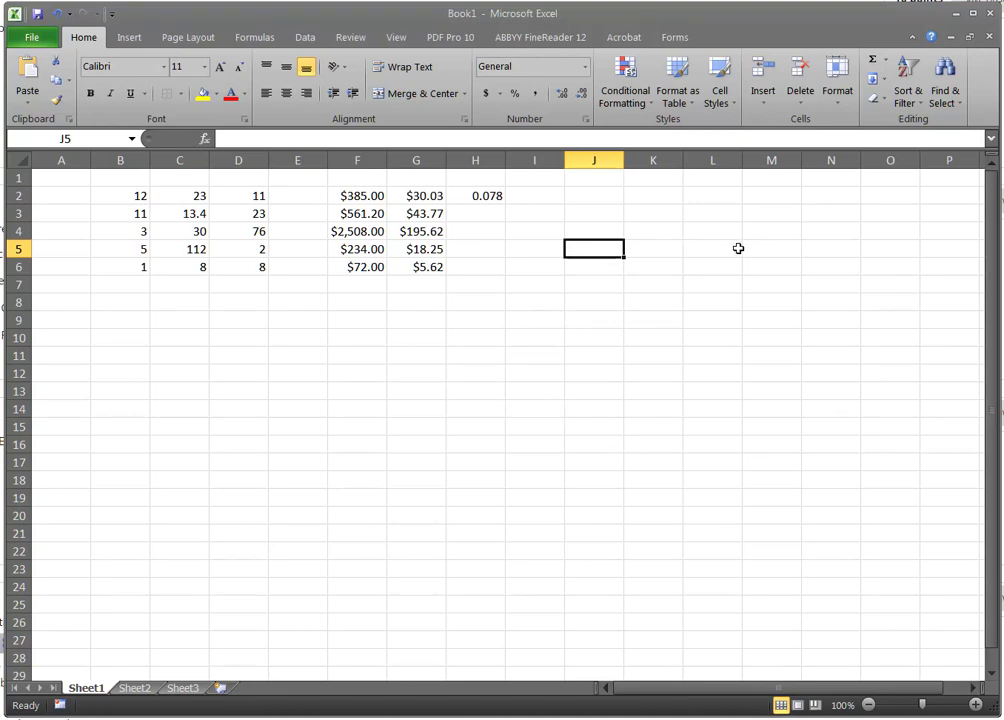
type("True")
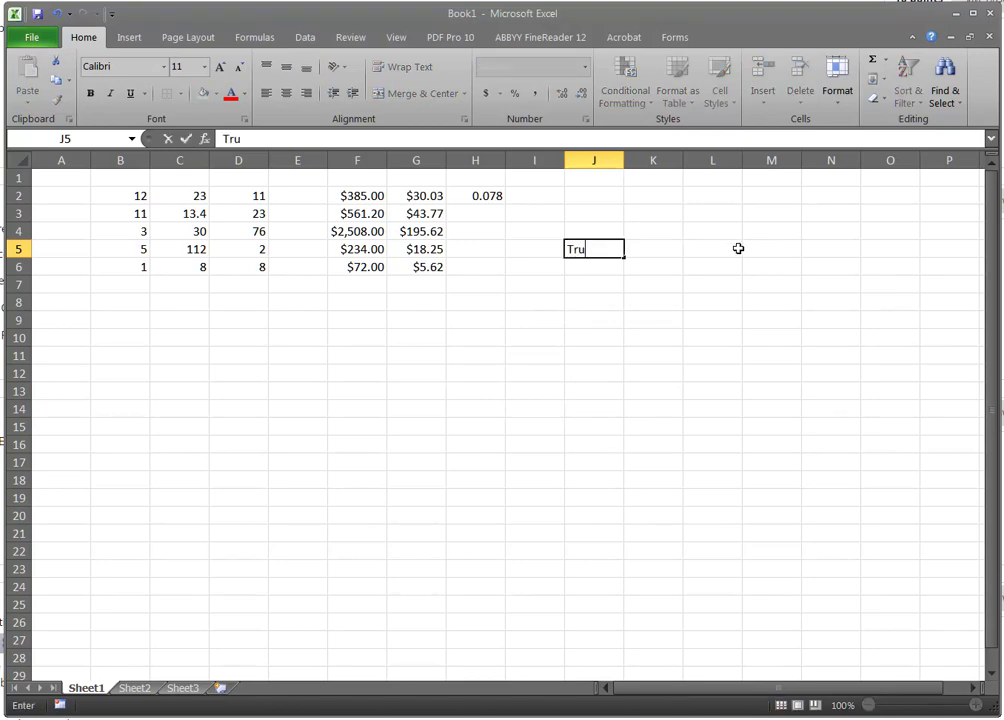
left_click(665, 245)
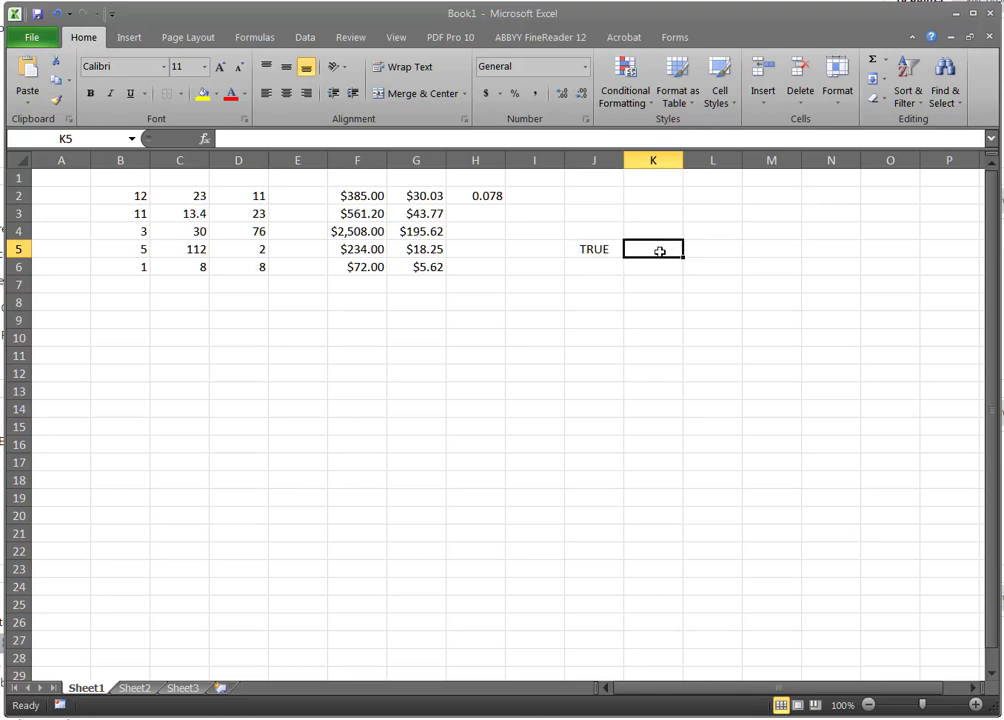
type("TRUE")
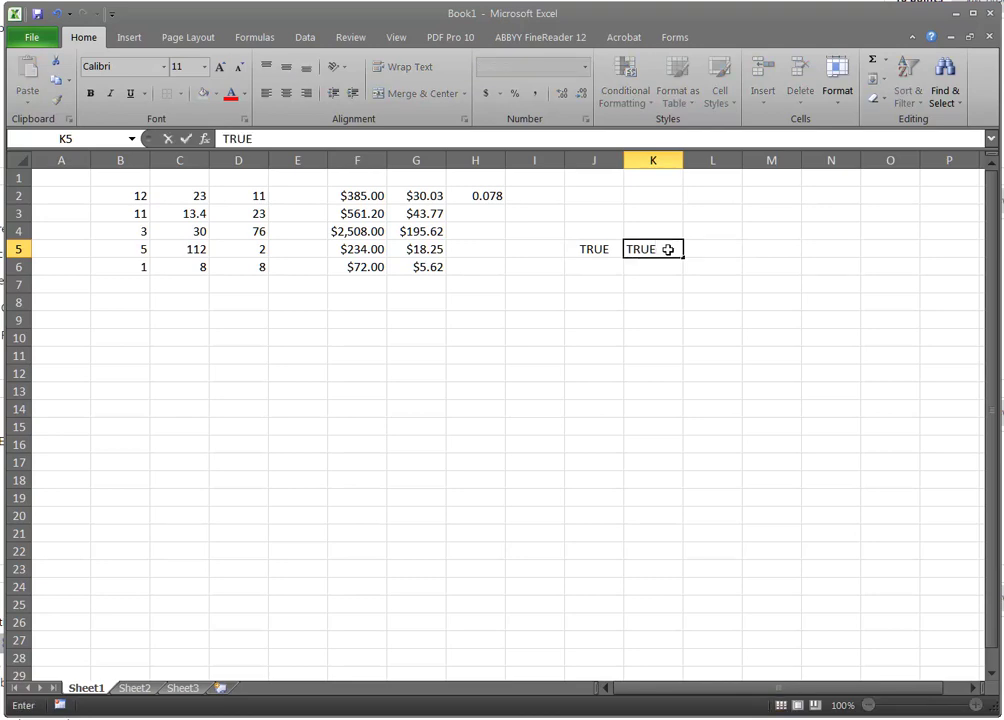
left_click(738, 248)
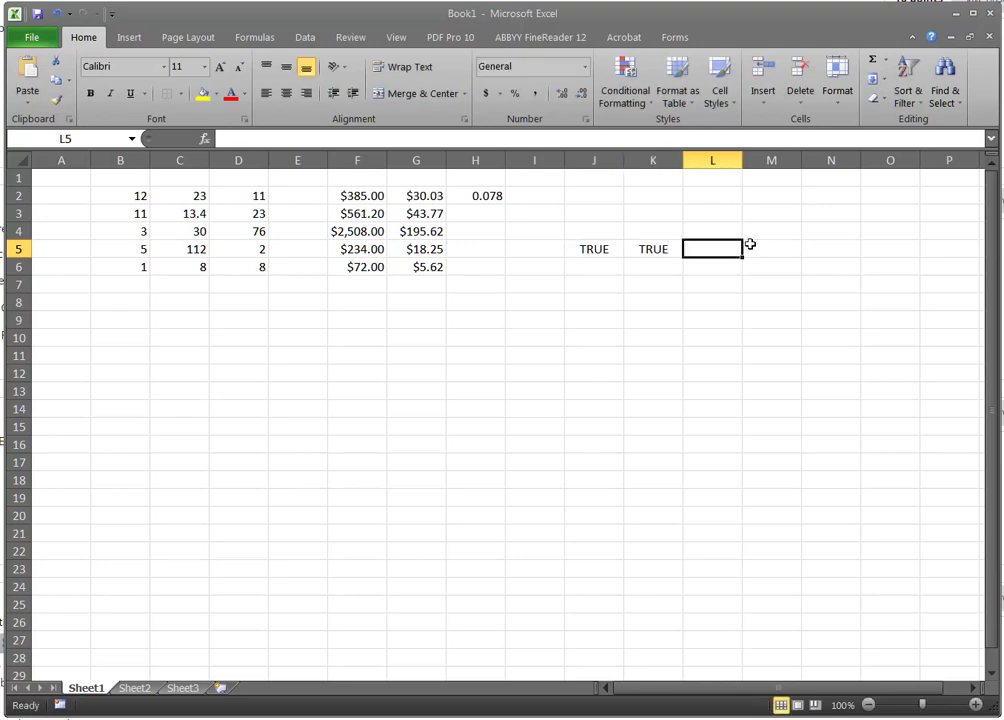
type("FALSE")
left_click(782, 254)
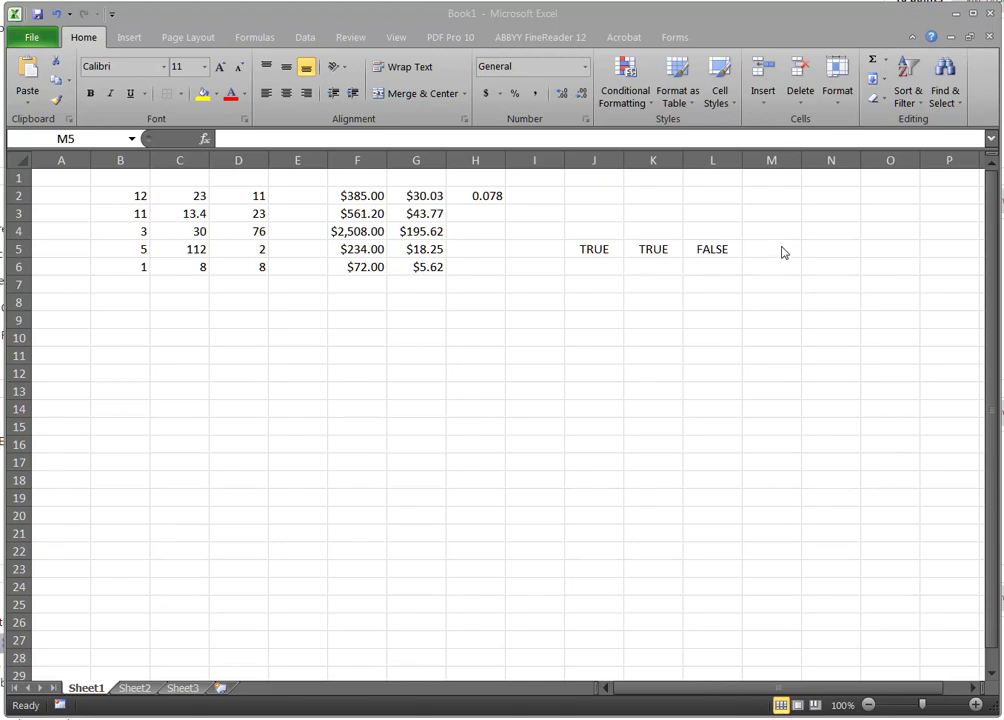
Step: Enter the formula =AND(J5,K5,L5) in cell M5, picking the three logical cells as arguments
left_click(781, 247)
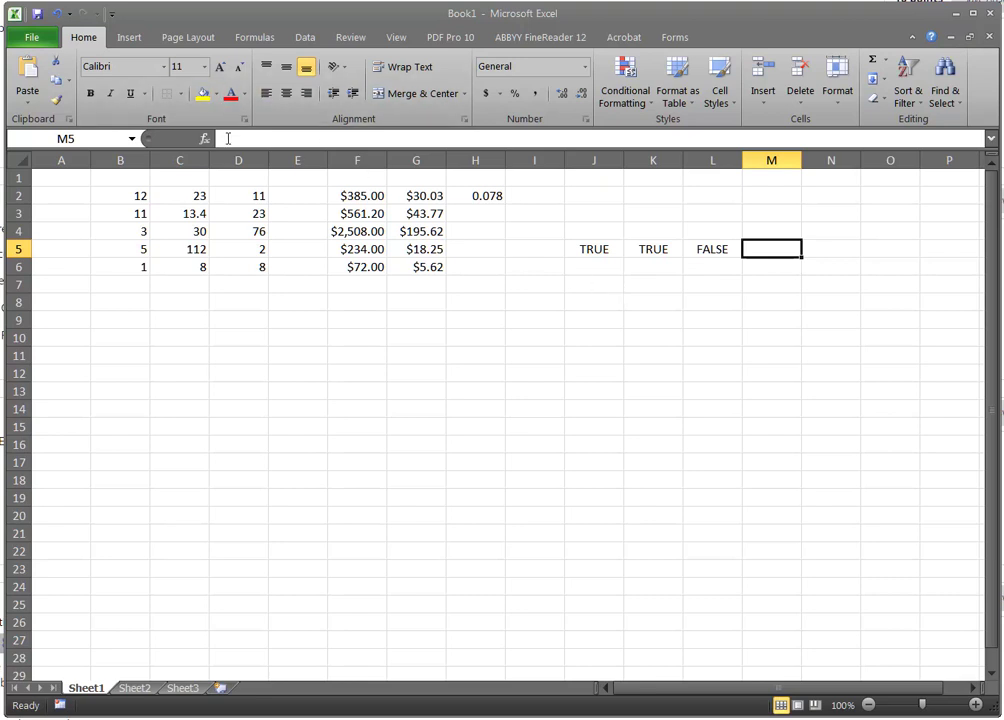
left_click(227, 139)
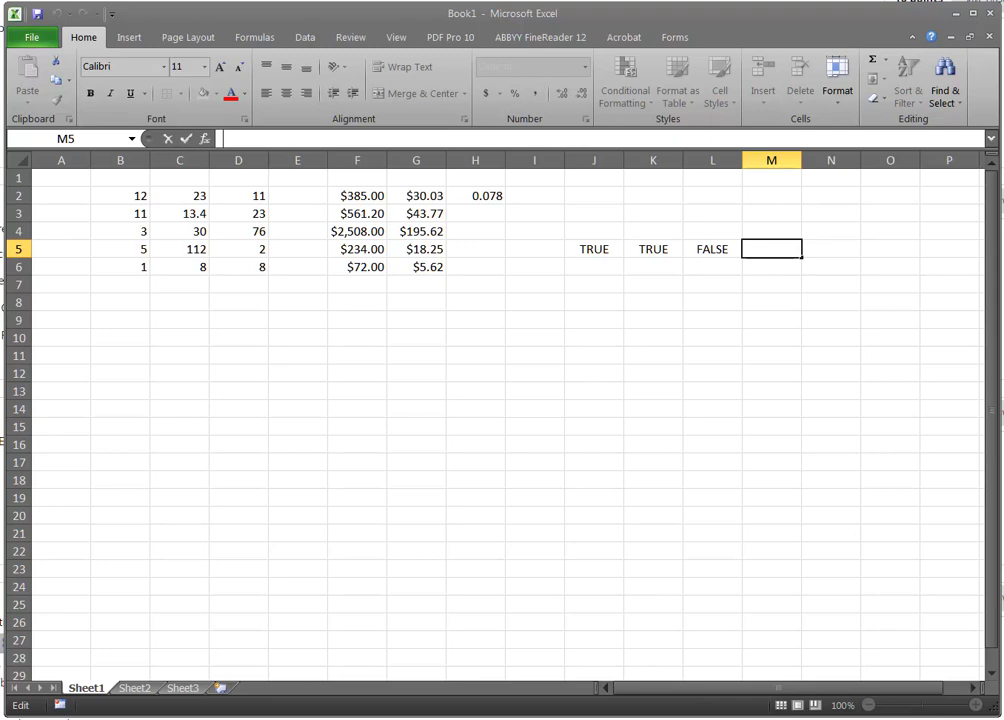
type("=")
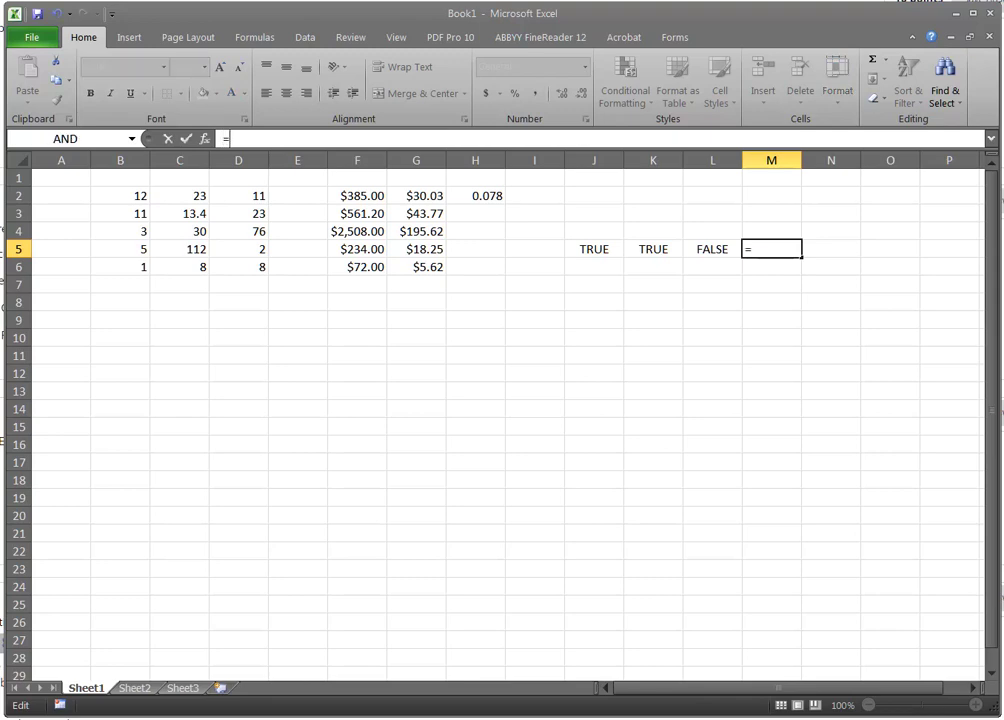
type("A")
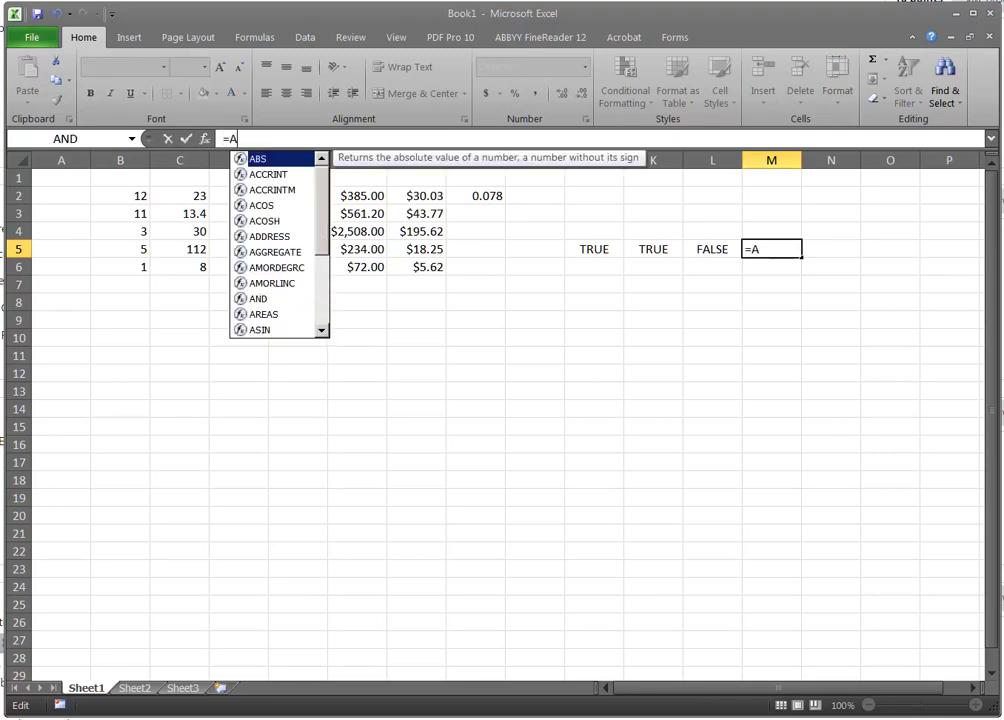
type("ND(")
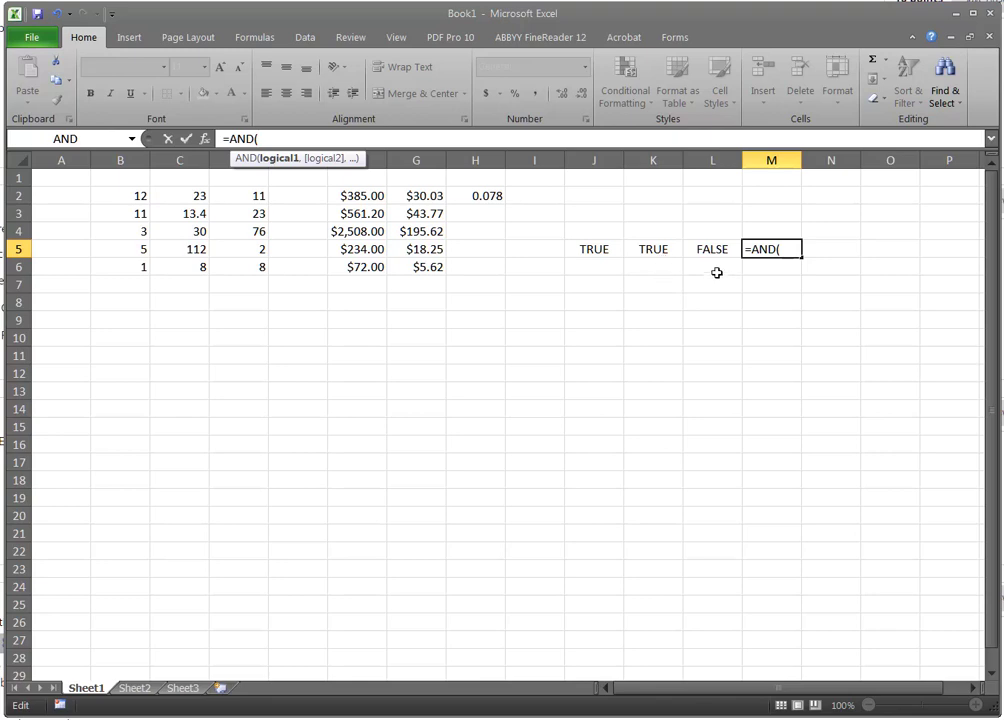
left_click(596, 253)
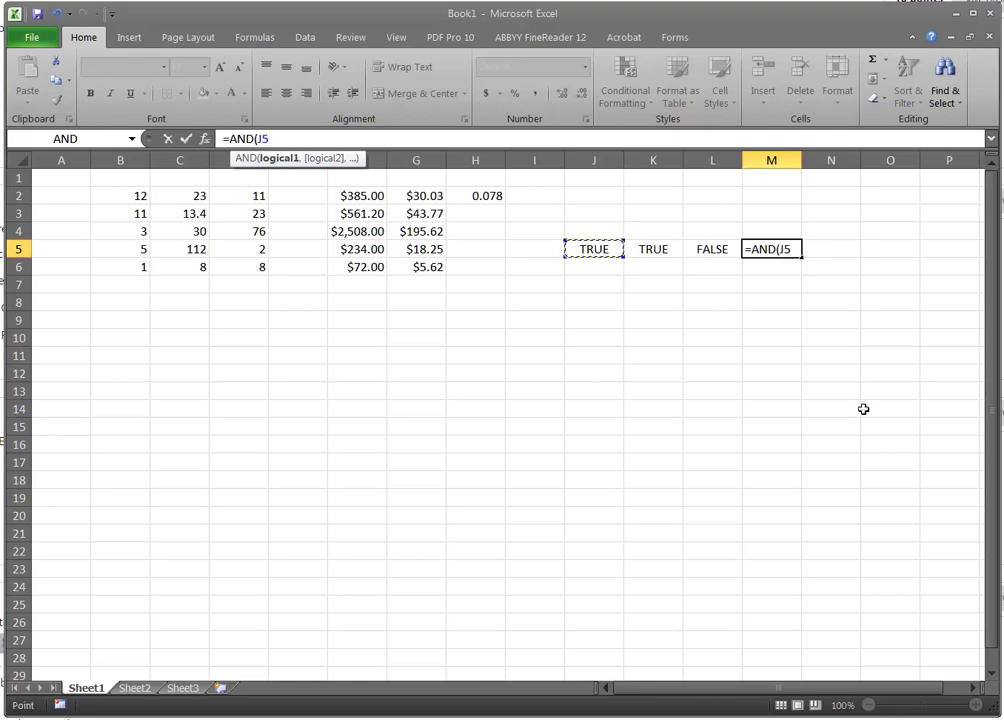
type(",")
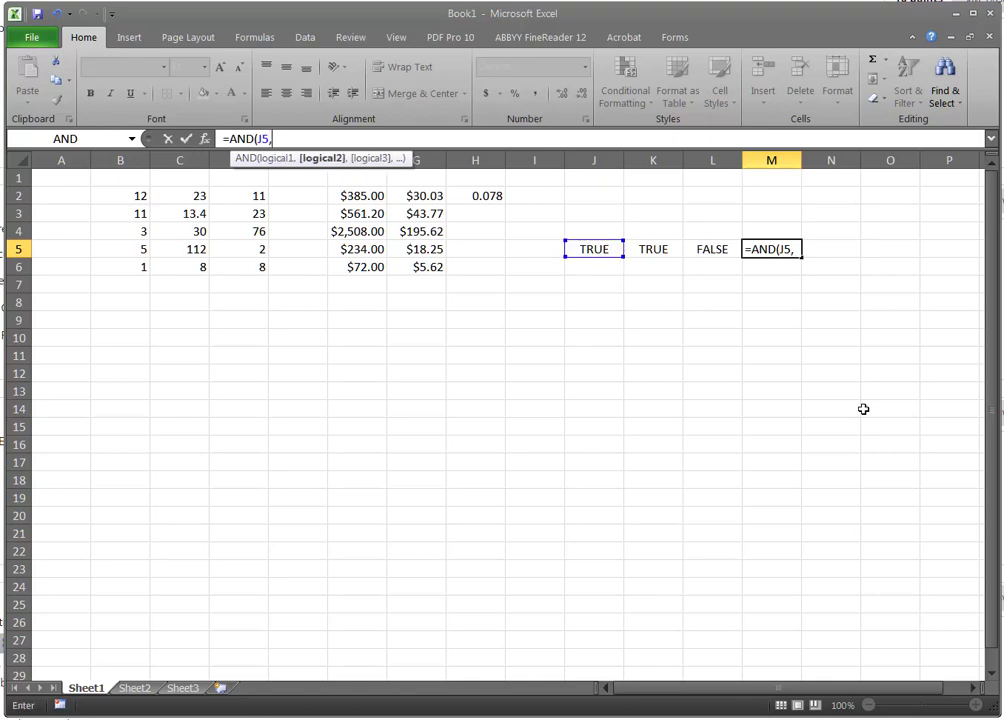
left_click(662, 247)
type(",")
left_click(712, 249)
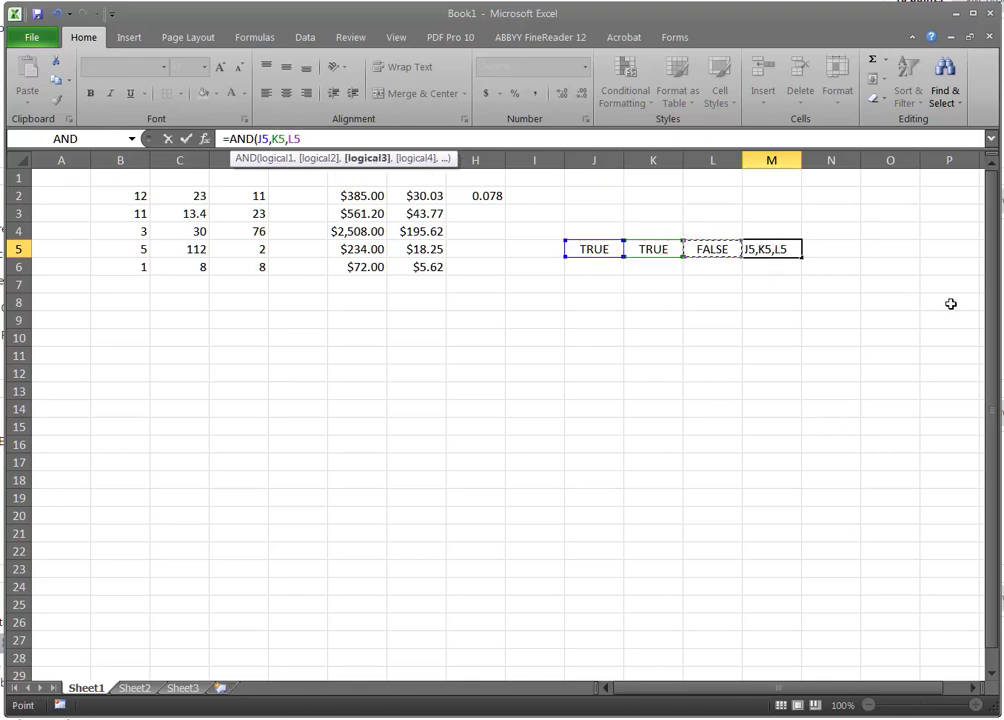
type(")")
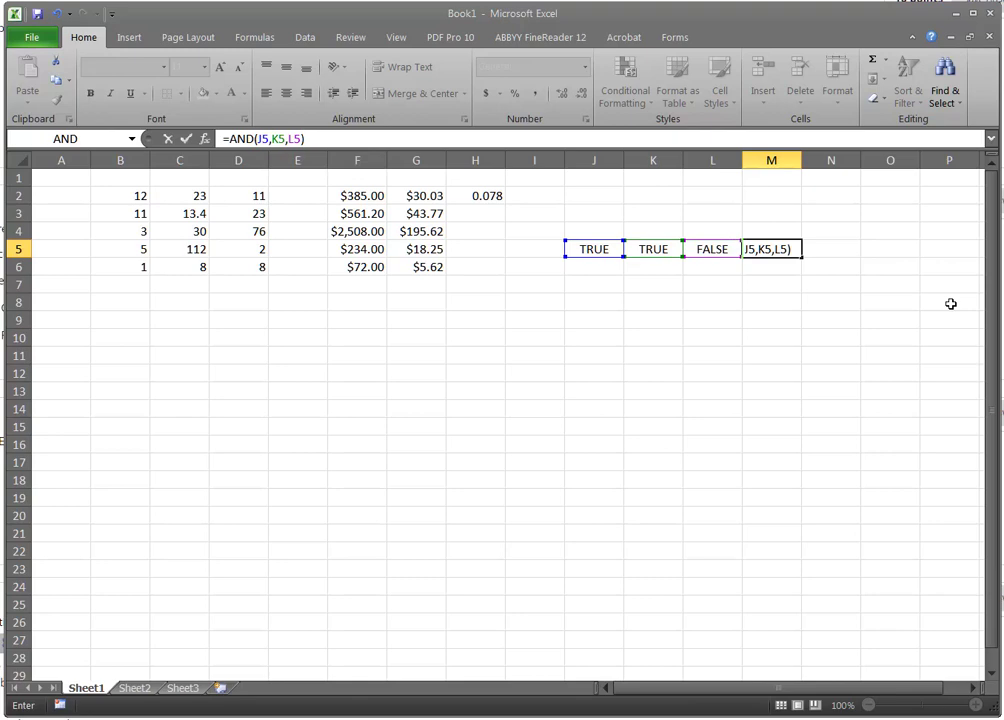
left_click(186, 139)
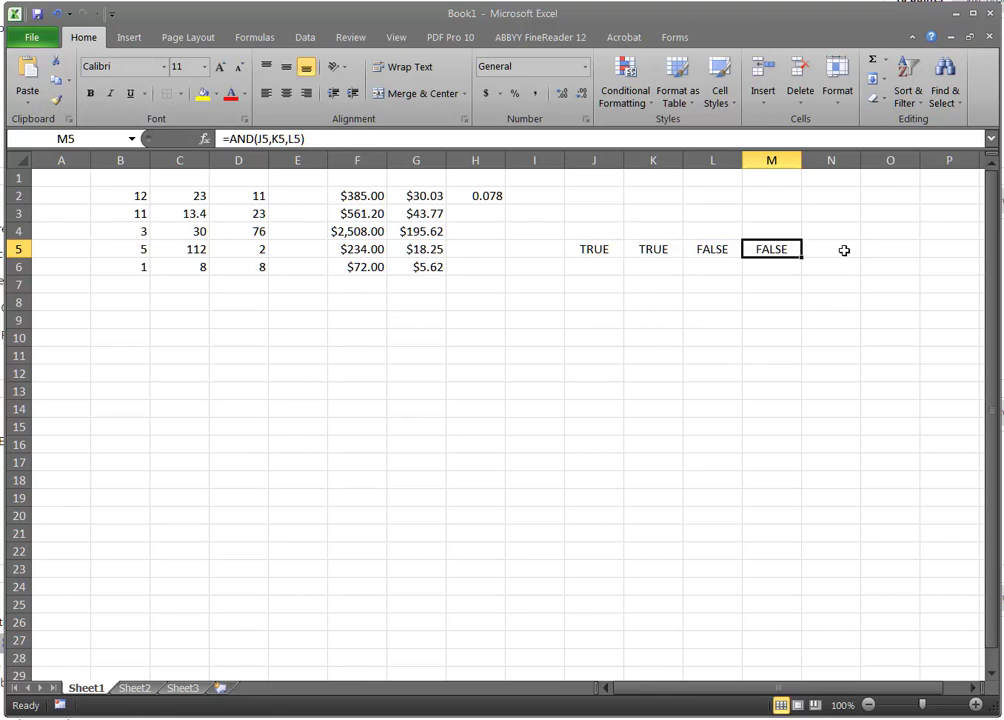
Step: Enter the formula =OR(J5,K5,L5,) in cell N5, using the same three logical cells as arguments
left_click(840, 251)
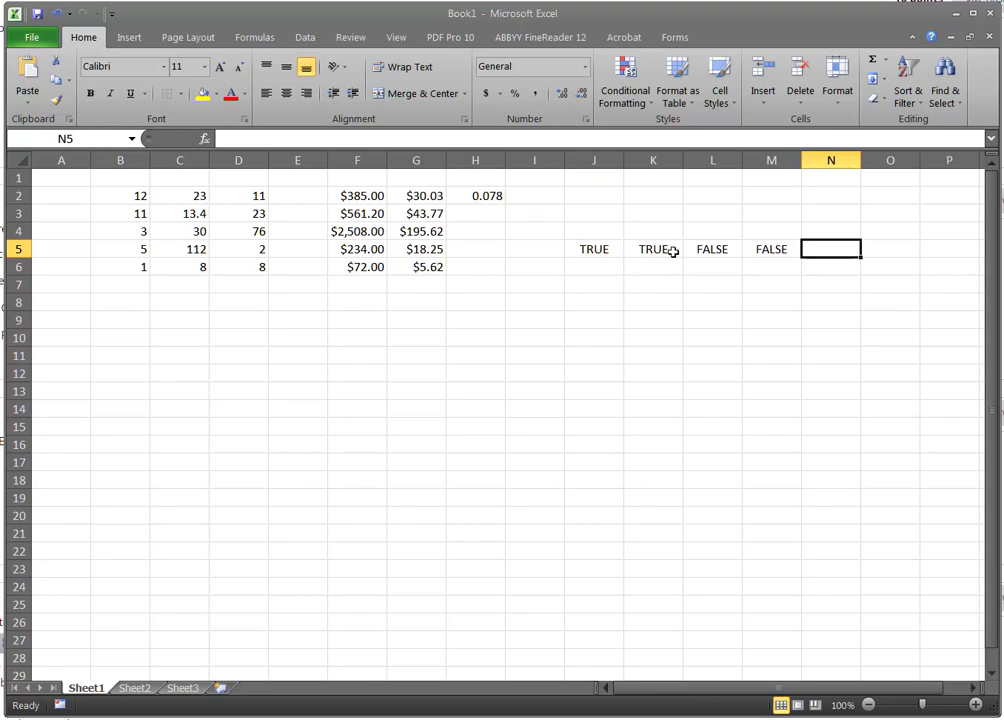
left_click(233, 137)
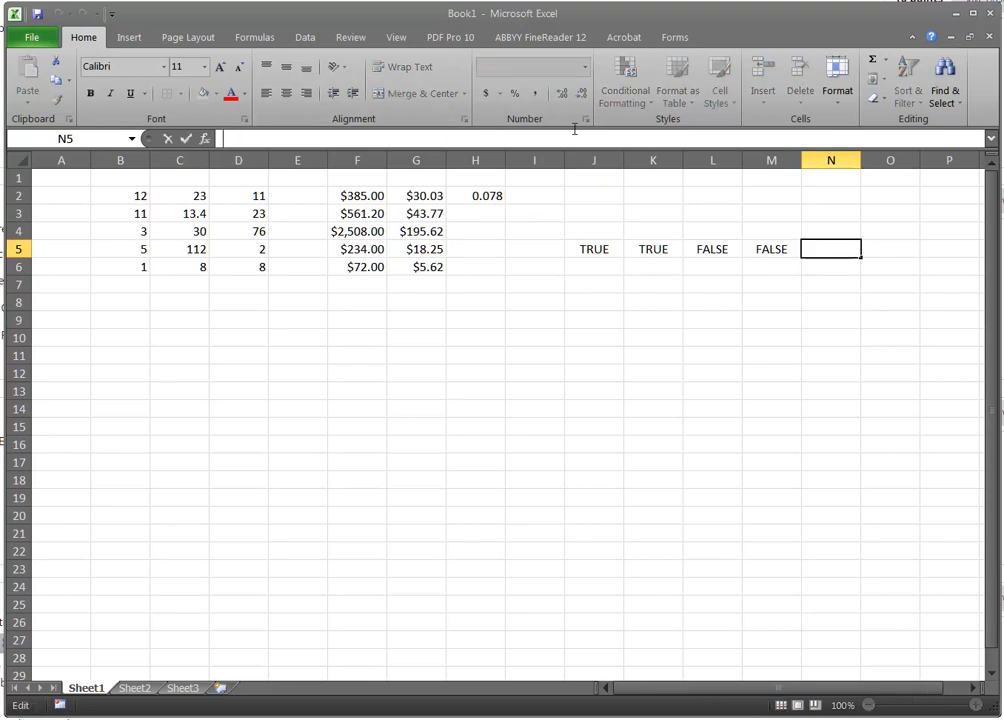
type("=")
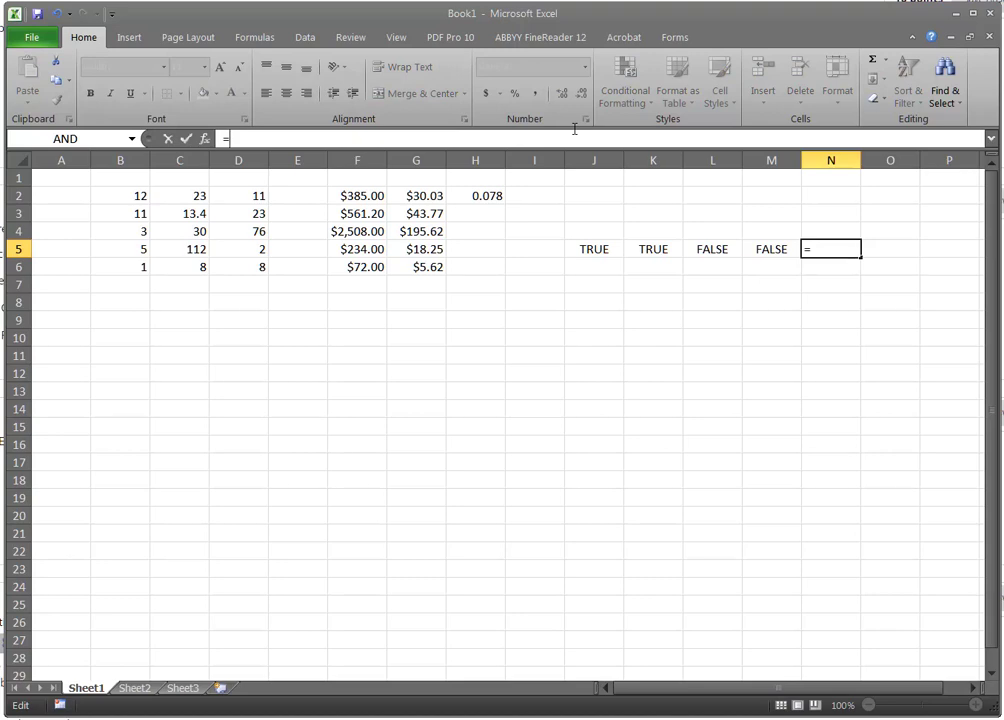
type("or(")
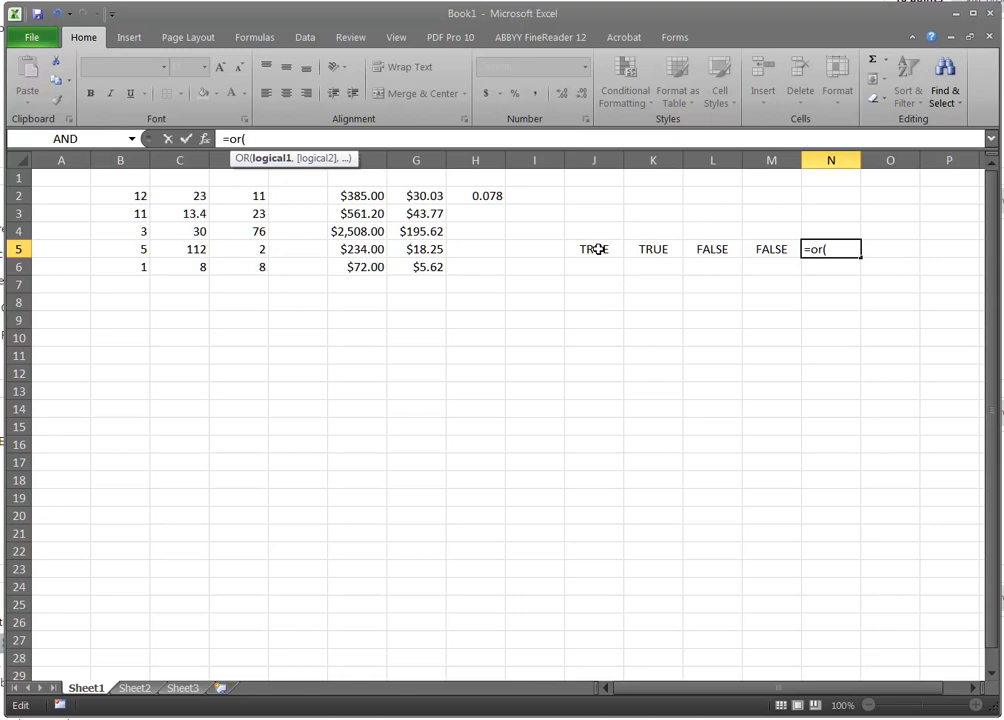
left_click(597, 249)
type(",")
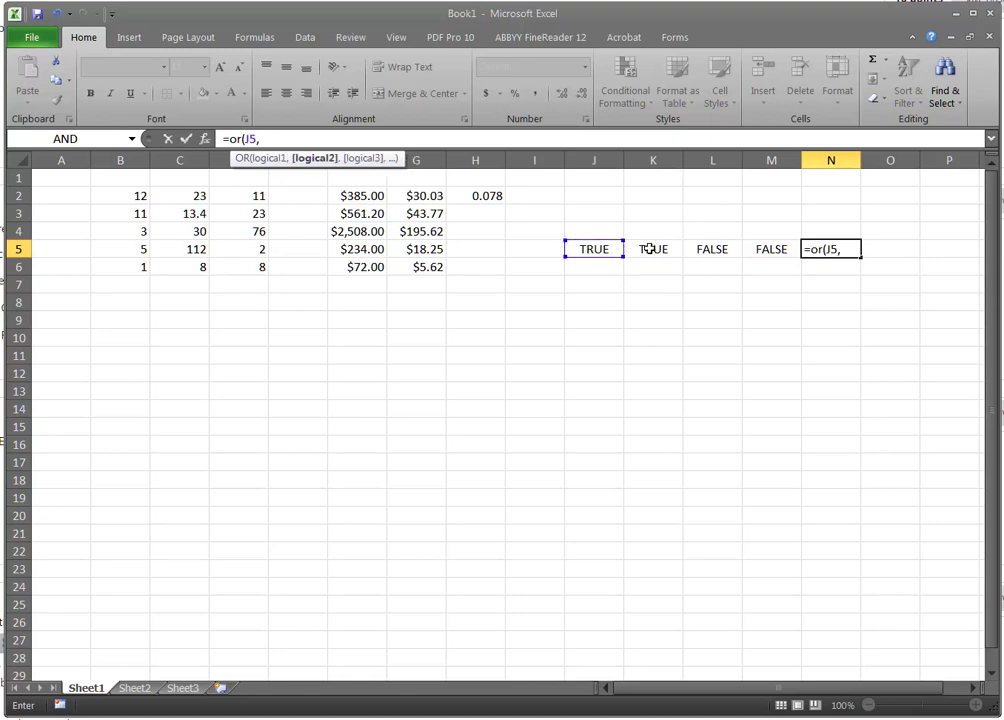
left_click(652, 249)
type(",")
left_click(709, 249)
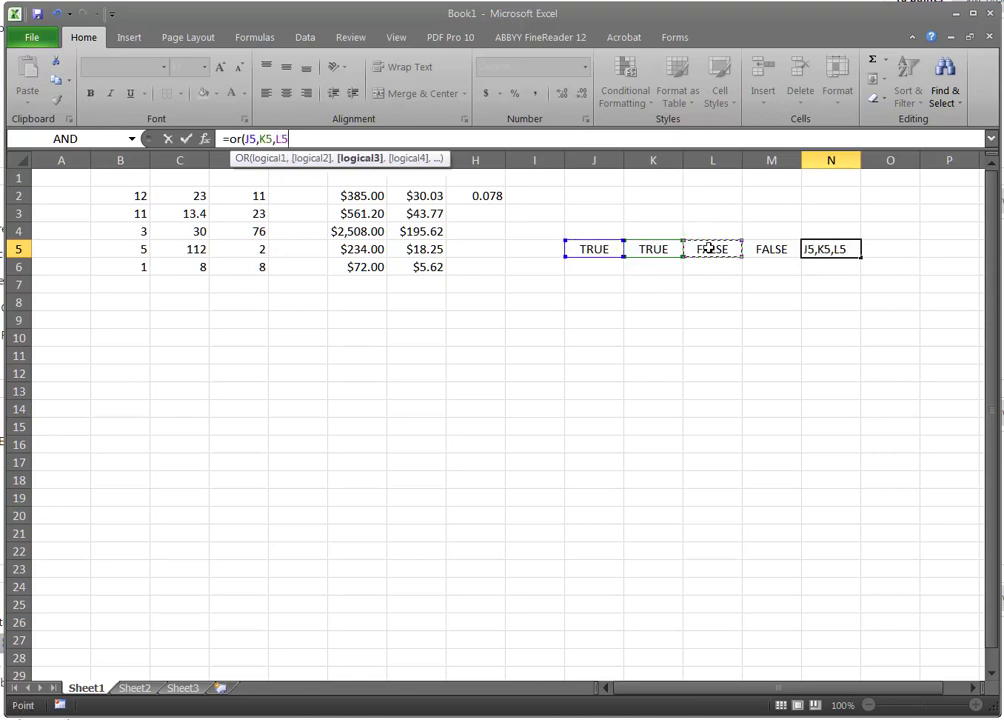
type(",")
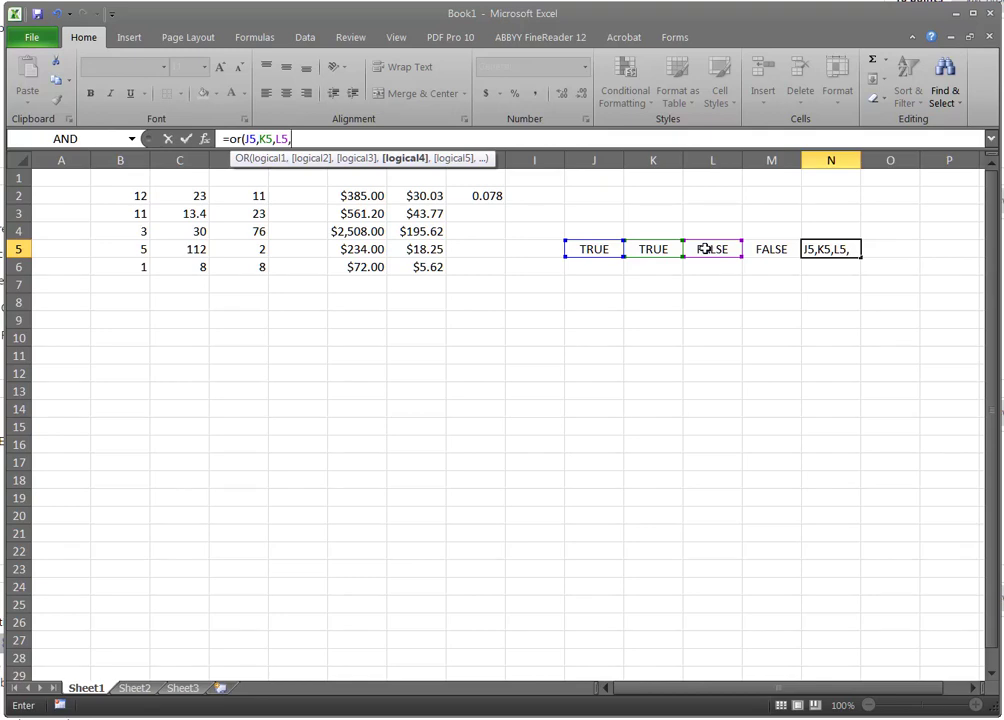
type(")")
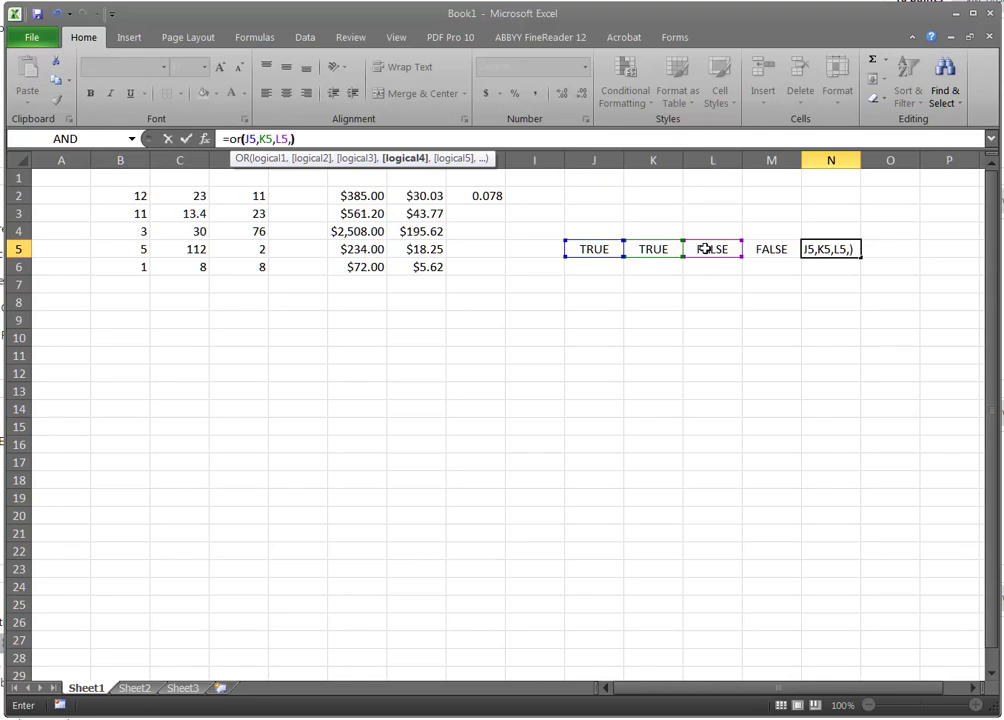
left_click(186, 143)
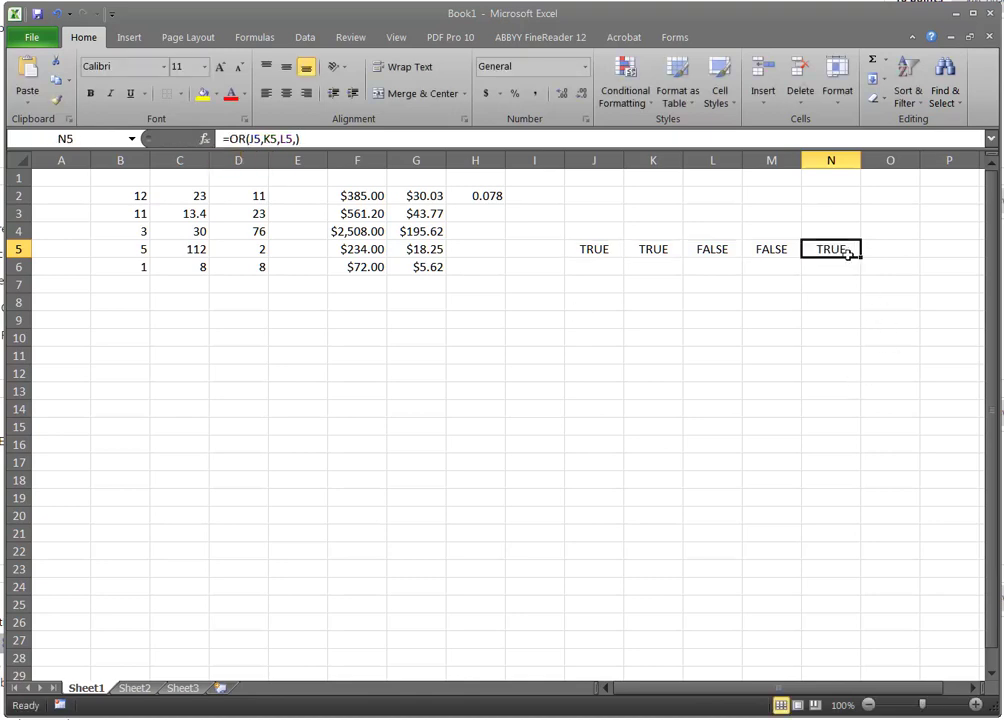
Step: Enter the formula =NOT(J5) in cell J6 to negate the logical value in J5
left_click(595, 267)
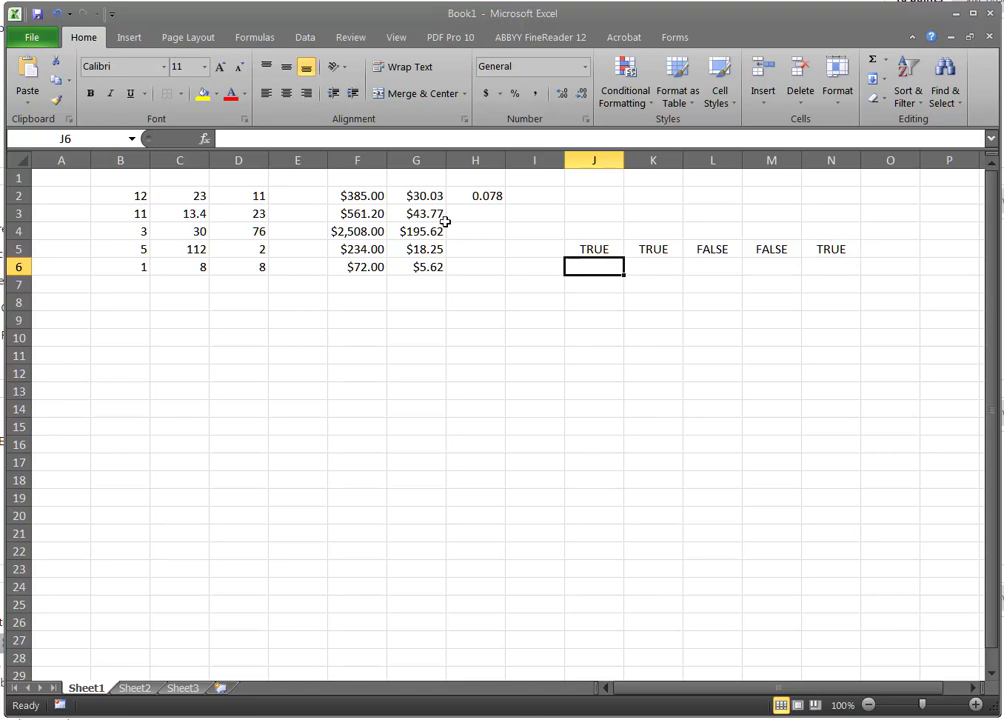
left_click(240, 138)
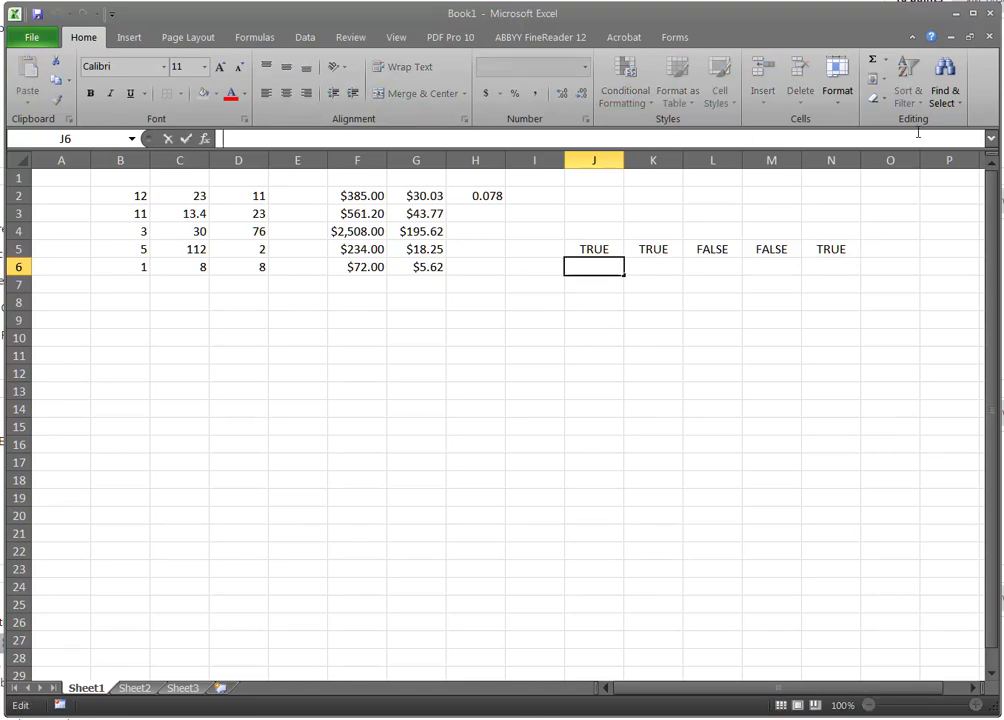
type("not")
type("=")
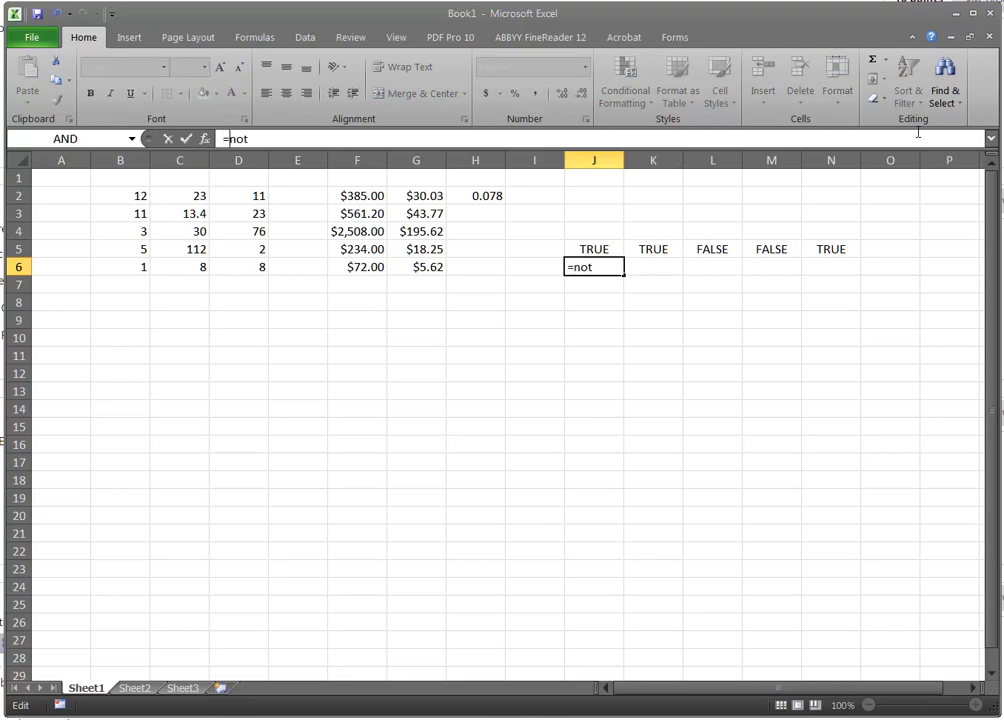
key("Right")
key("Right")
key("Right")
type("(")
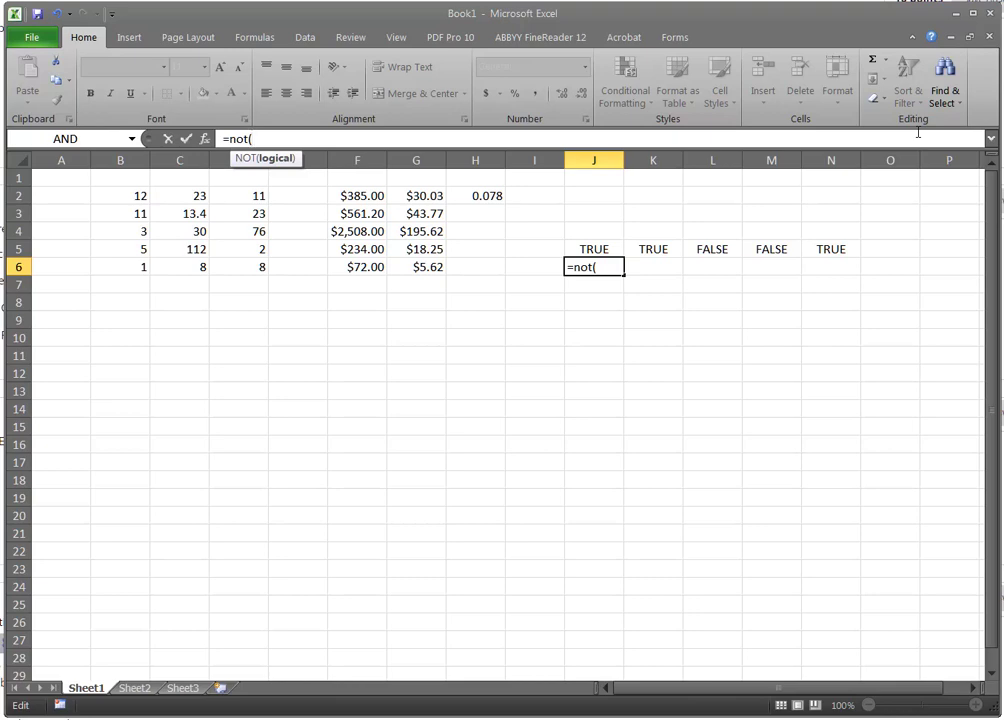
left_click(594, 249)
type(")")
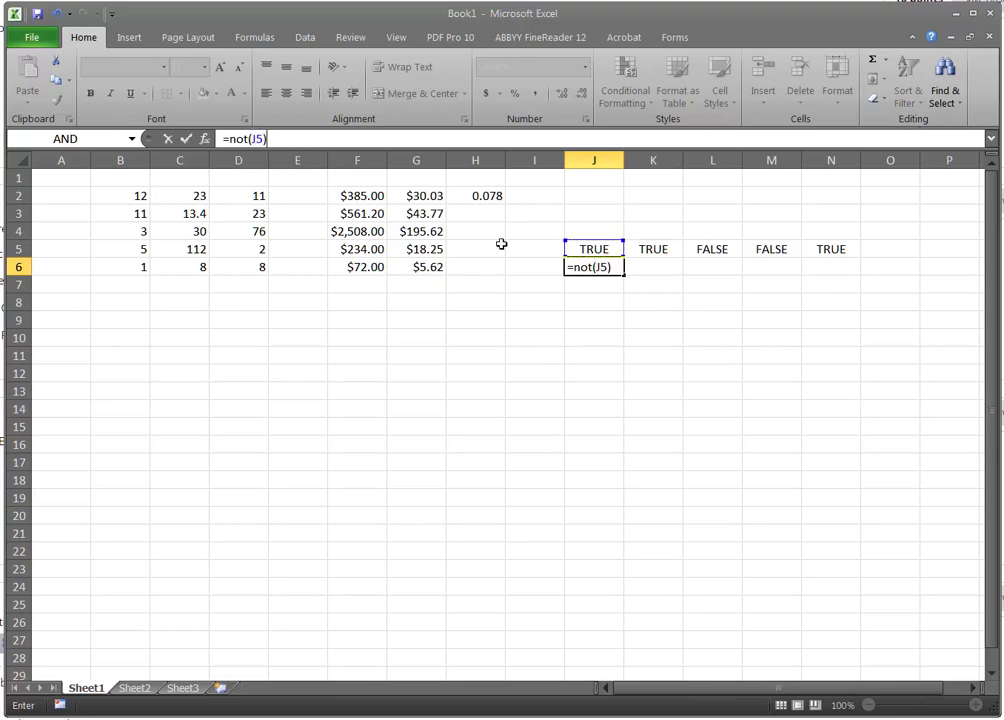
left_click(186, 139)
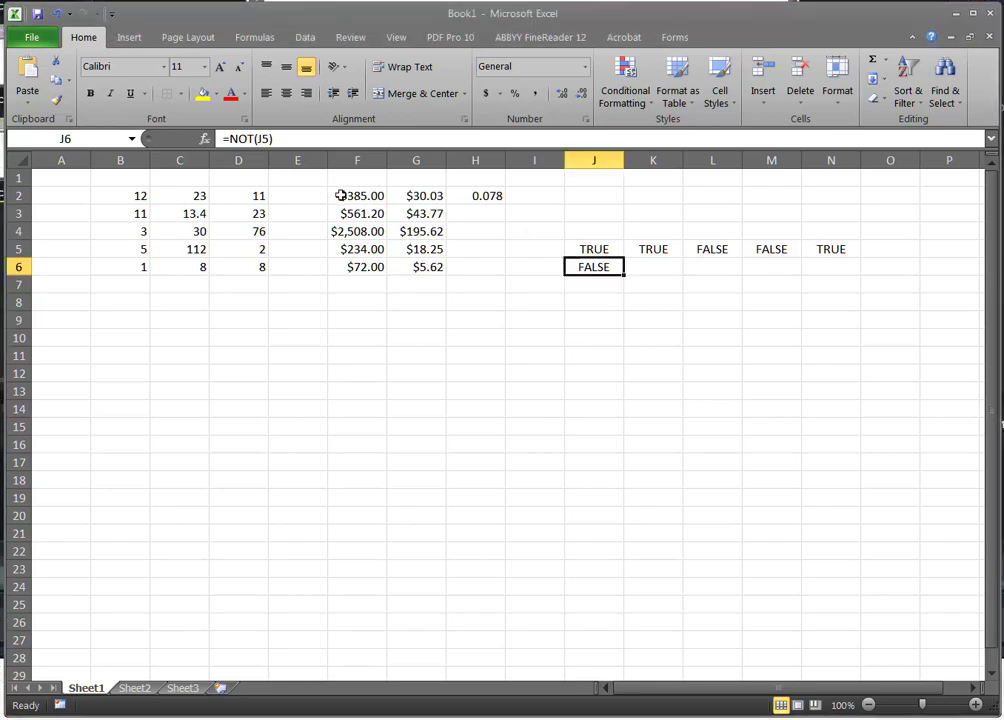
Step: Clear the contents of the range F2:N7 and select cell E2 beside the number table
left_click_drag(336, 195, 820, 285)
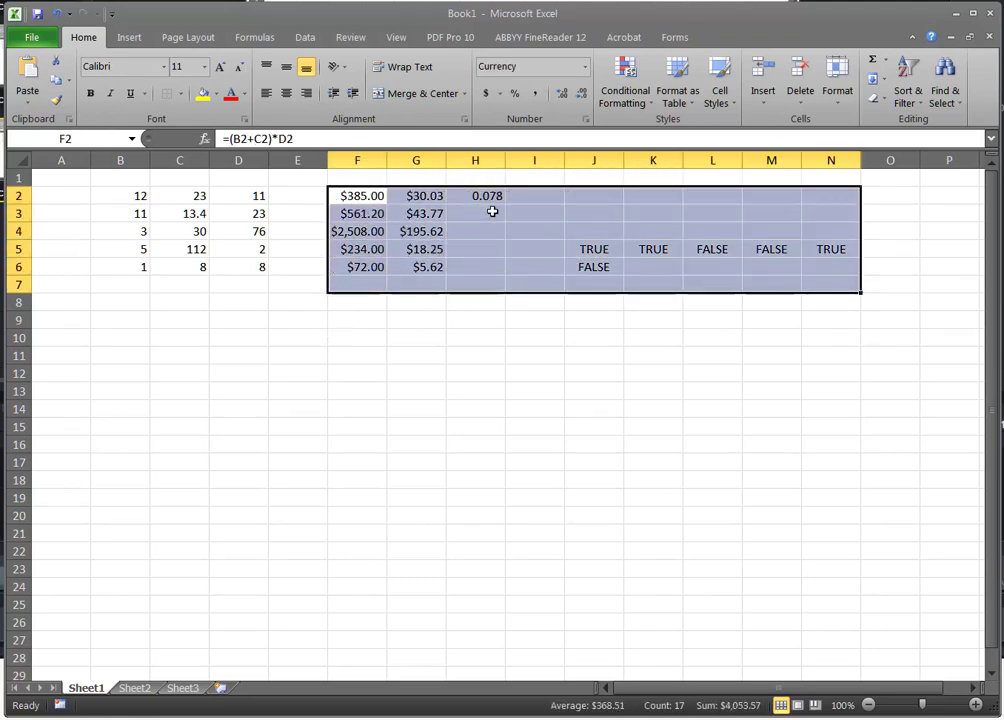
key("Delete")
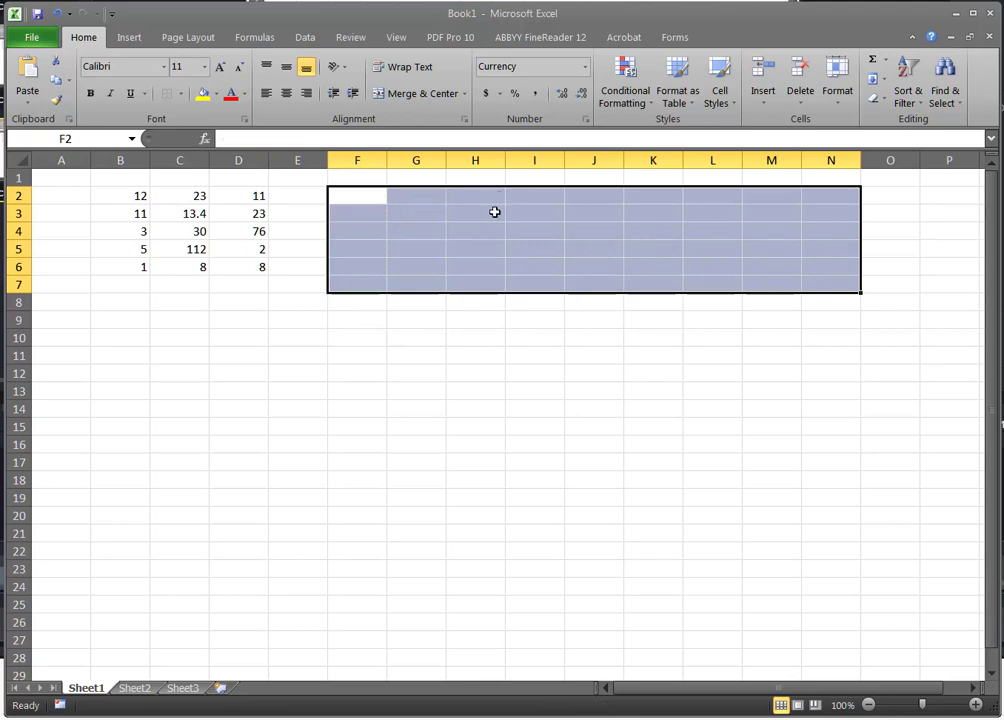
left_click(108, 370)
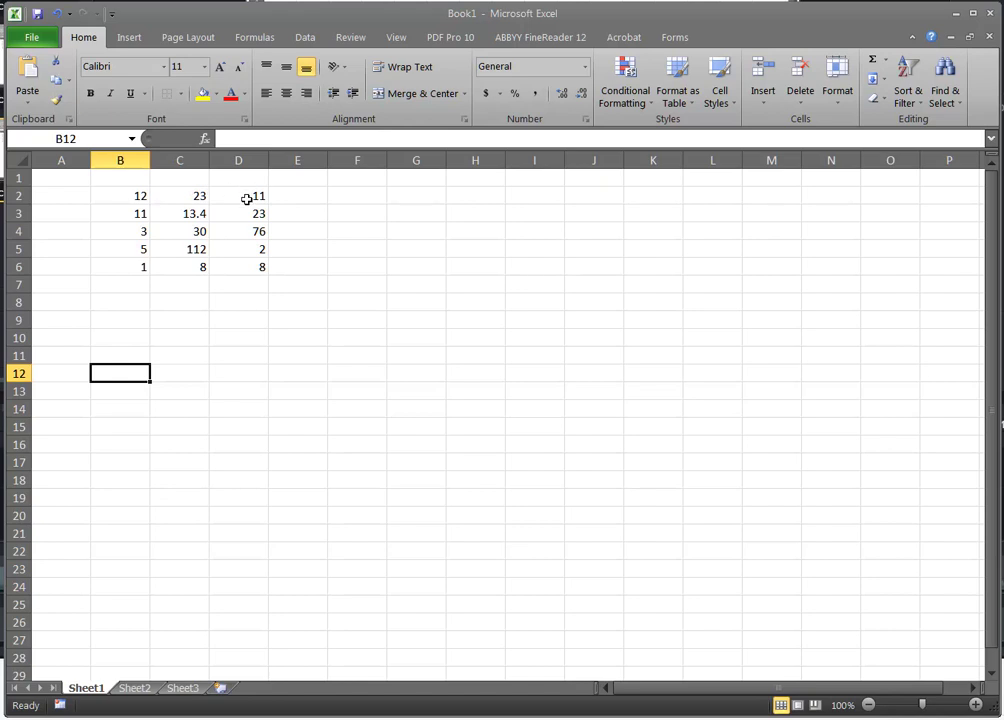
left_click(312, 197)
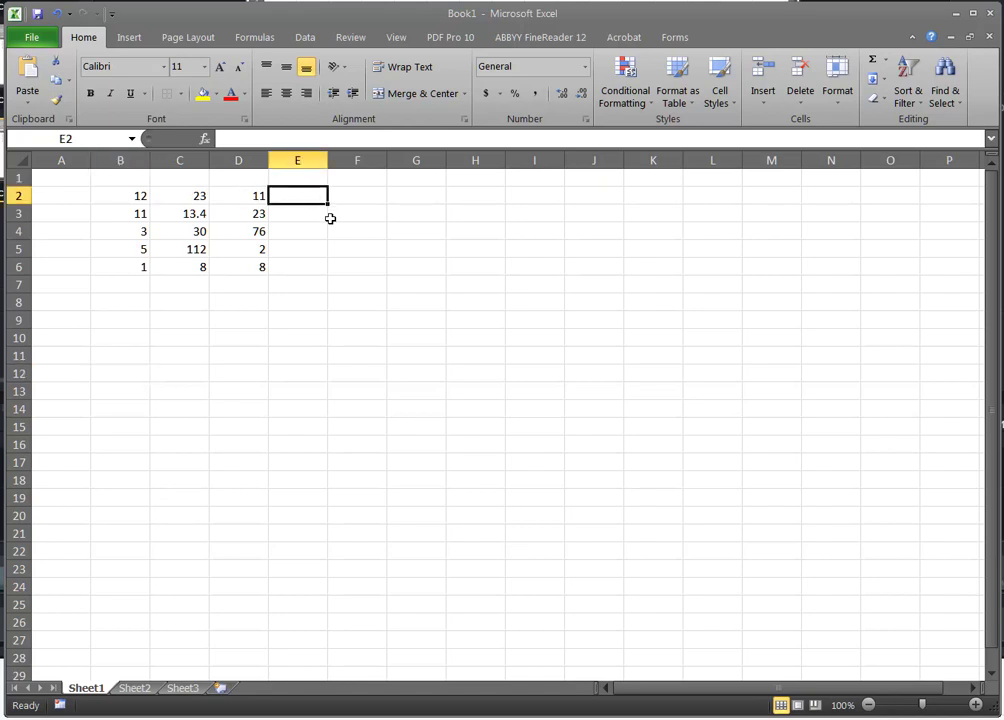
Step: Enter the formula =SUM(B2:D2) in cell E2 and fill it down through E6
left_click(222, 137)
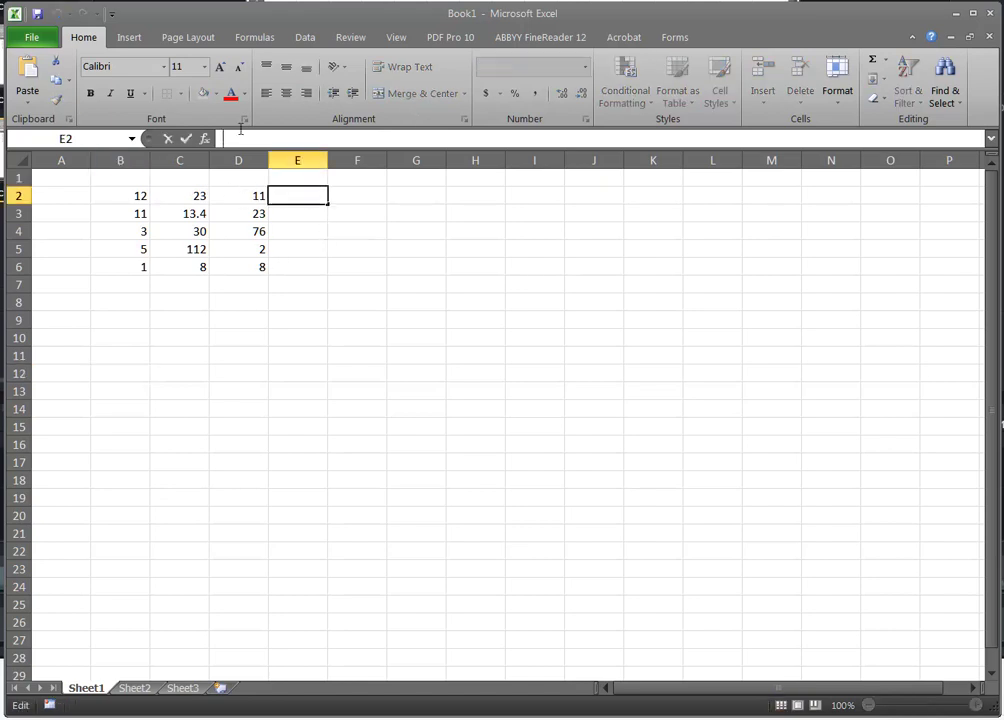
type("=")
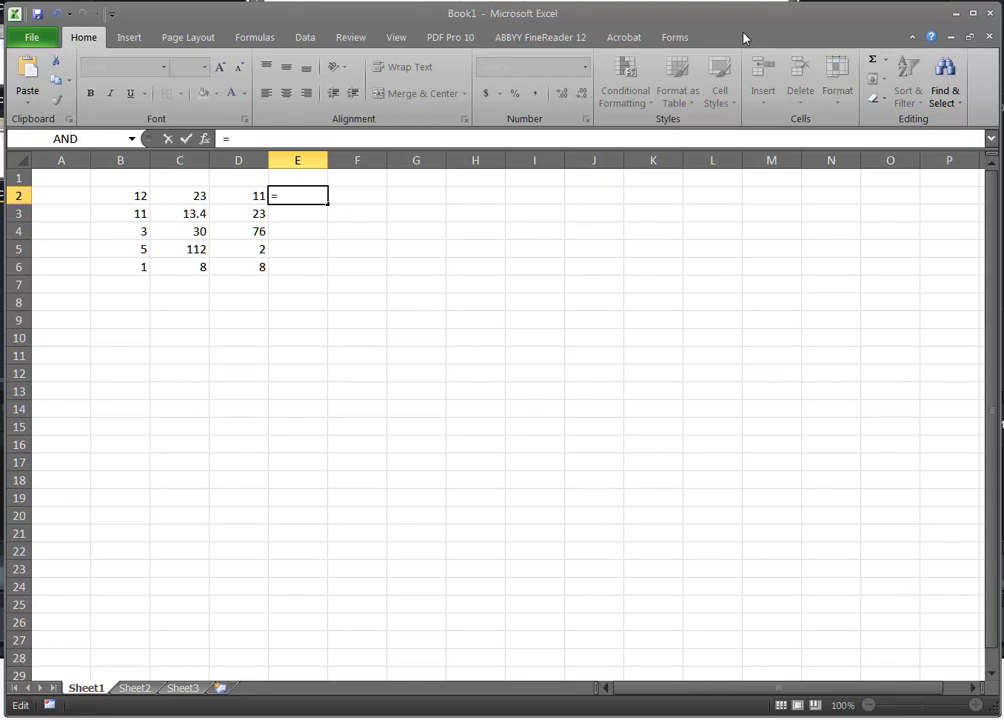
type("SUM")
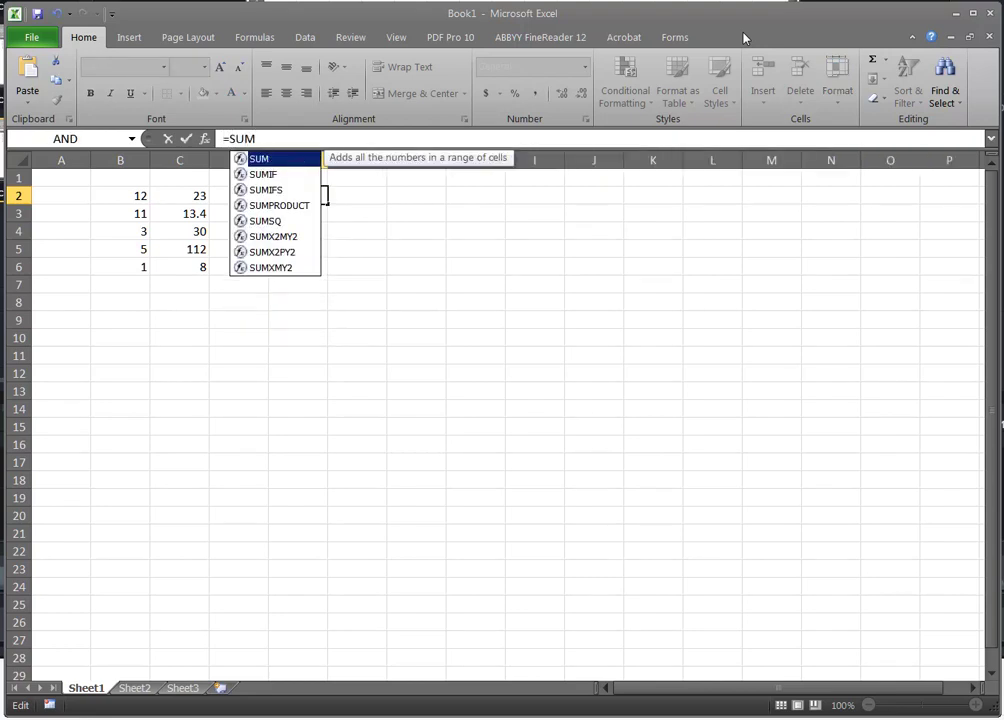
type("(")
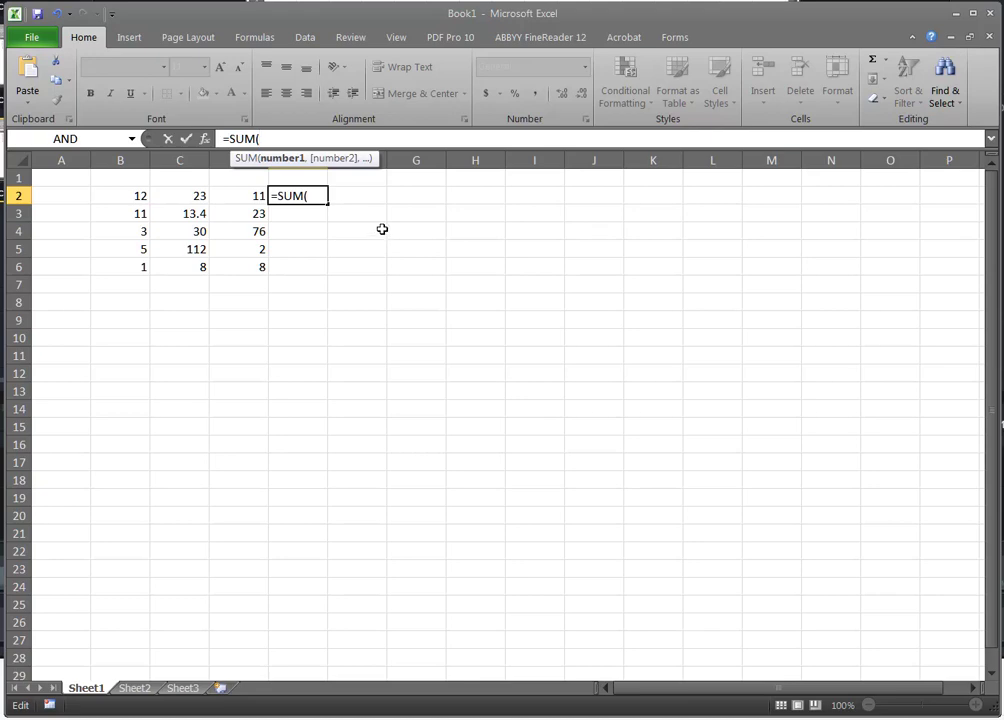
type("B")
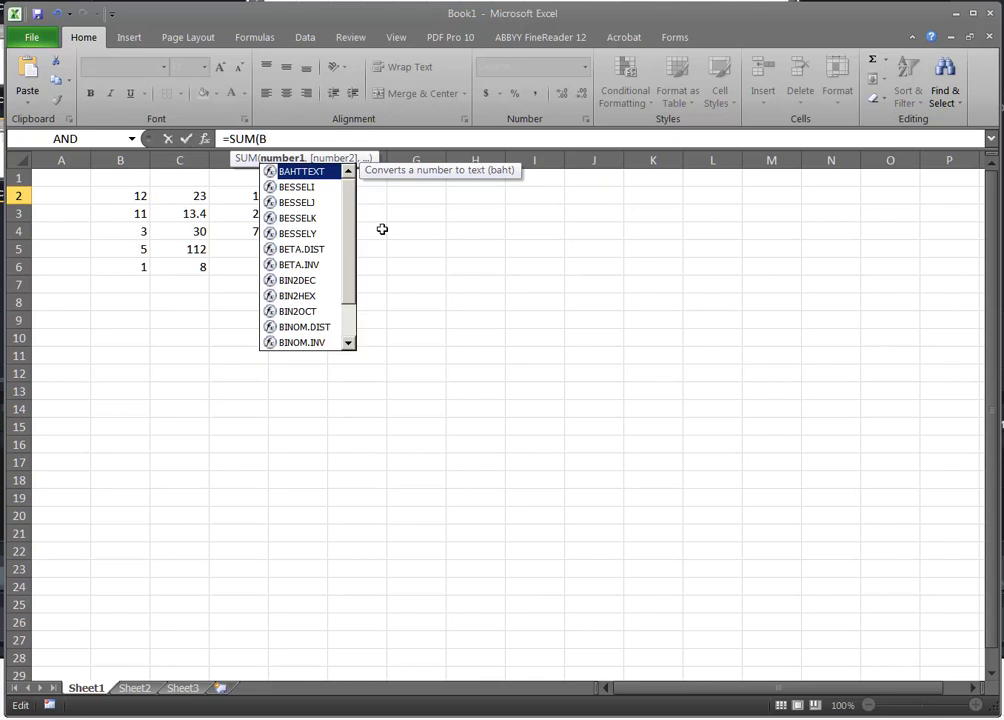
type("2")
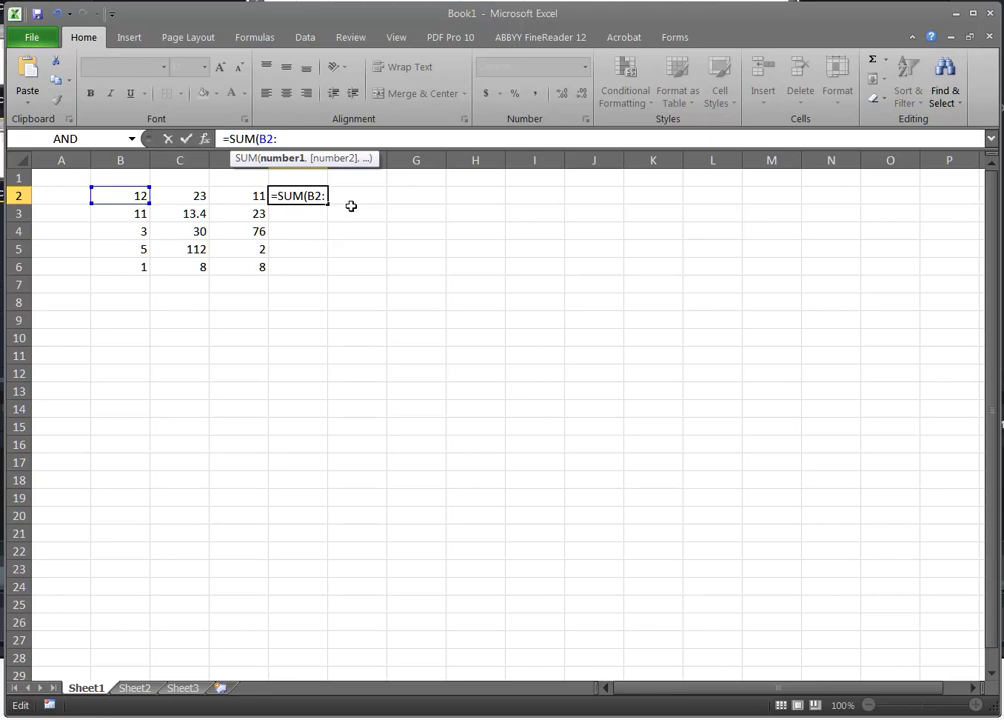
type(":D2")
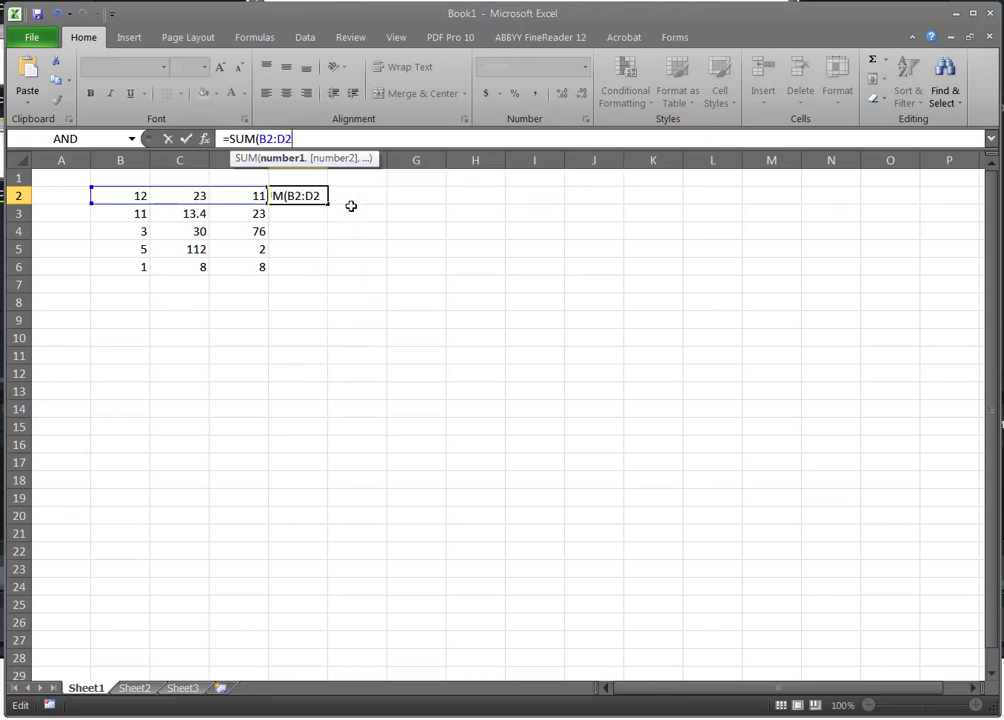
type(")")
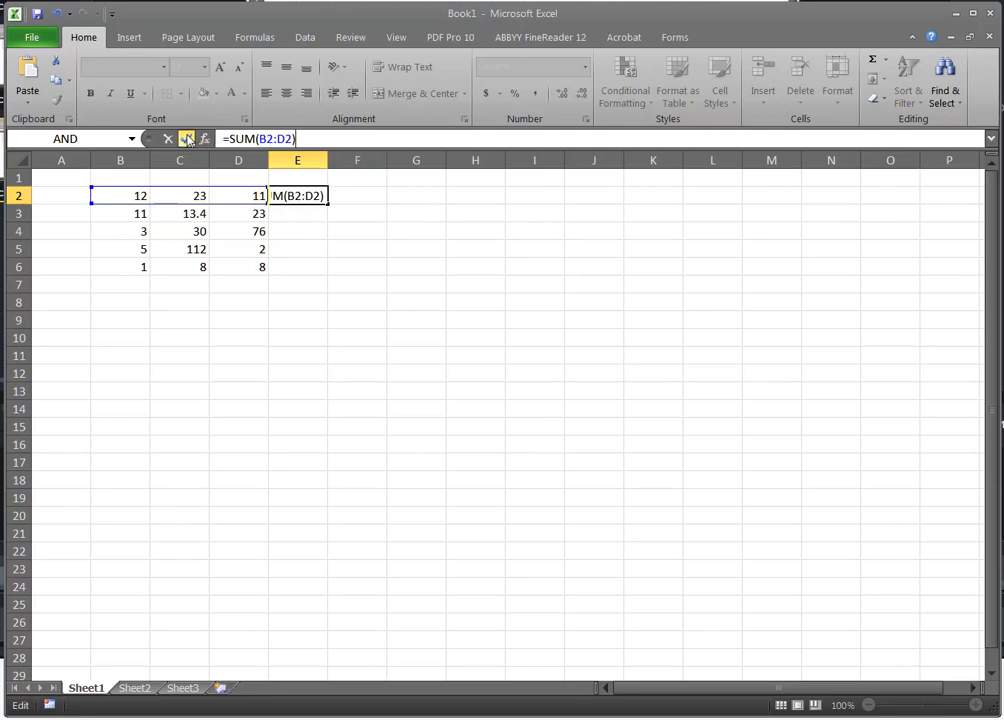
left_click(187, 139)
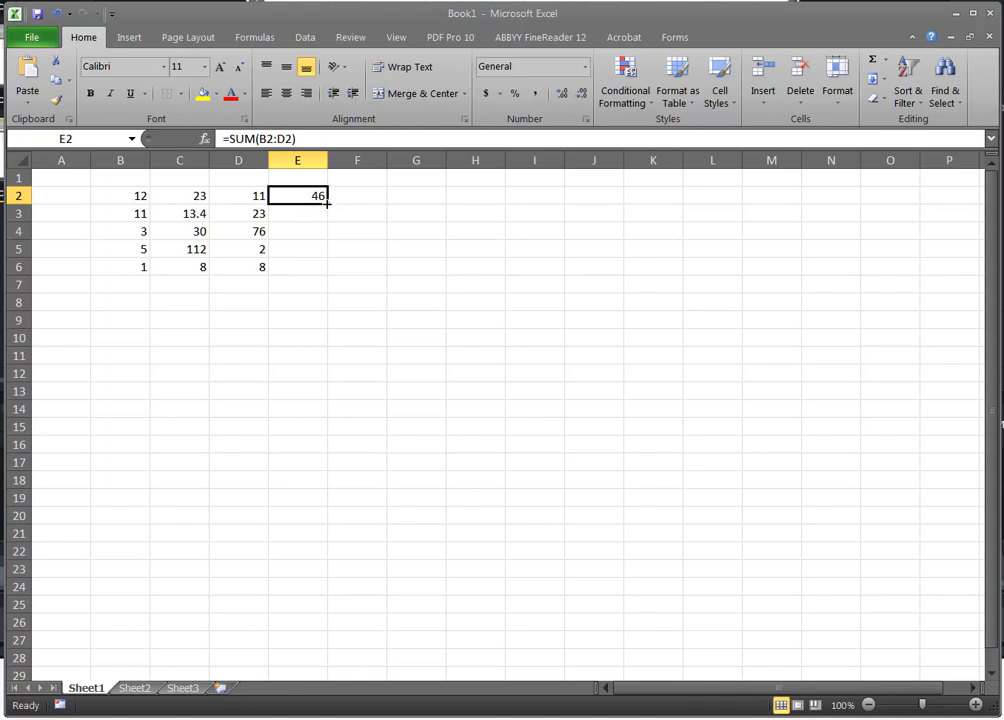
left_click_drag(328, 203, 328, 268)
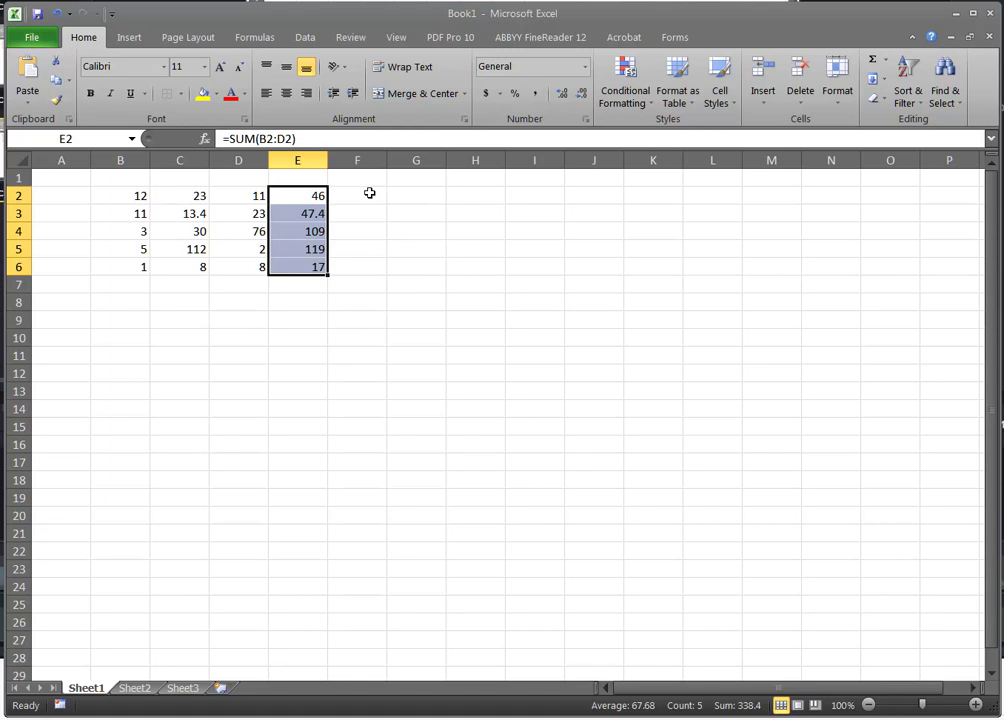
Step: Add the headings SUM in cell E1 and Average in cell F1
left_click(300, 177)
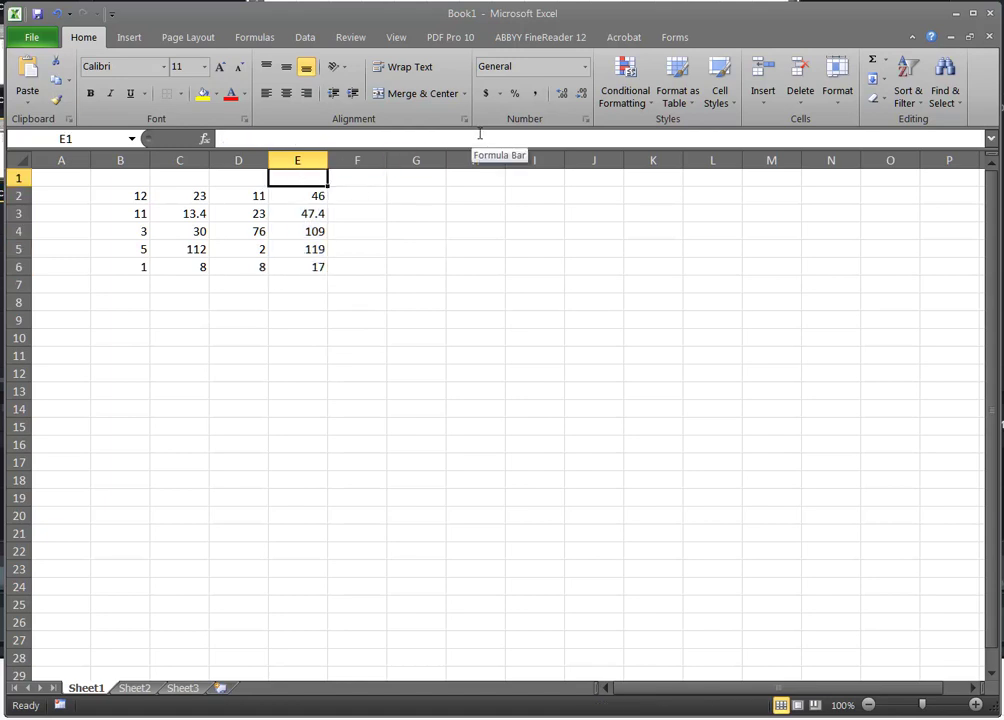
type("SUM")
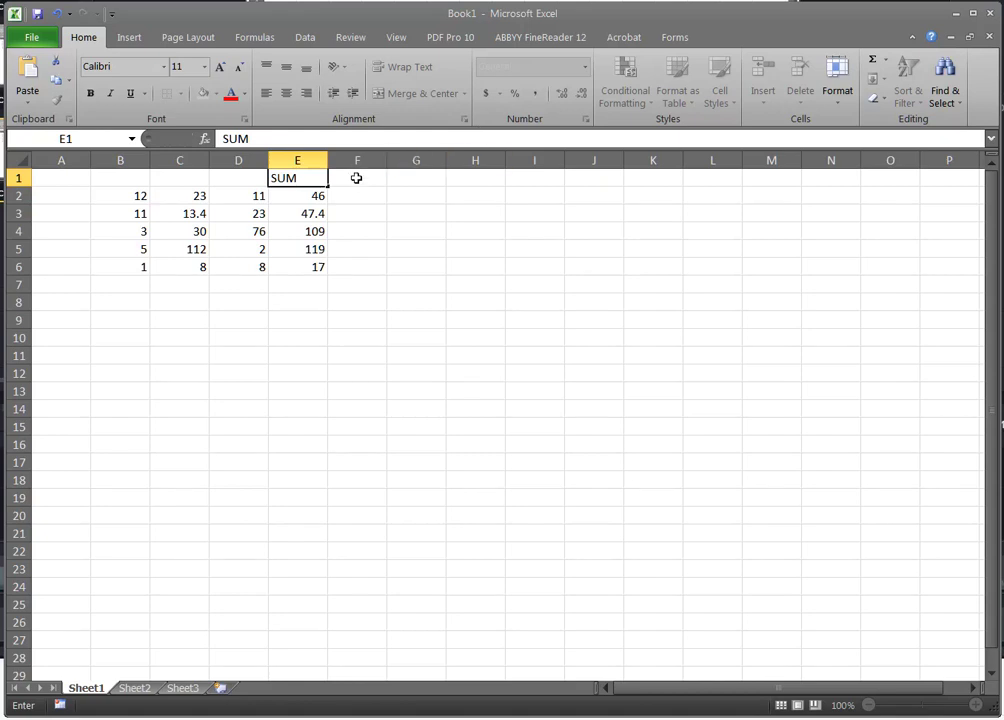
left_click(359, 175)
type("A")
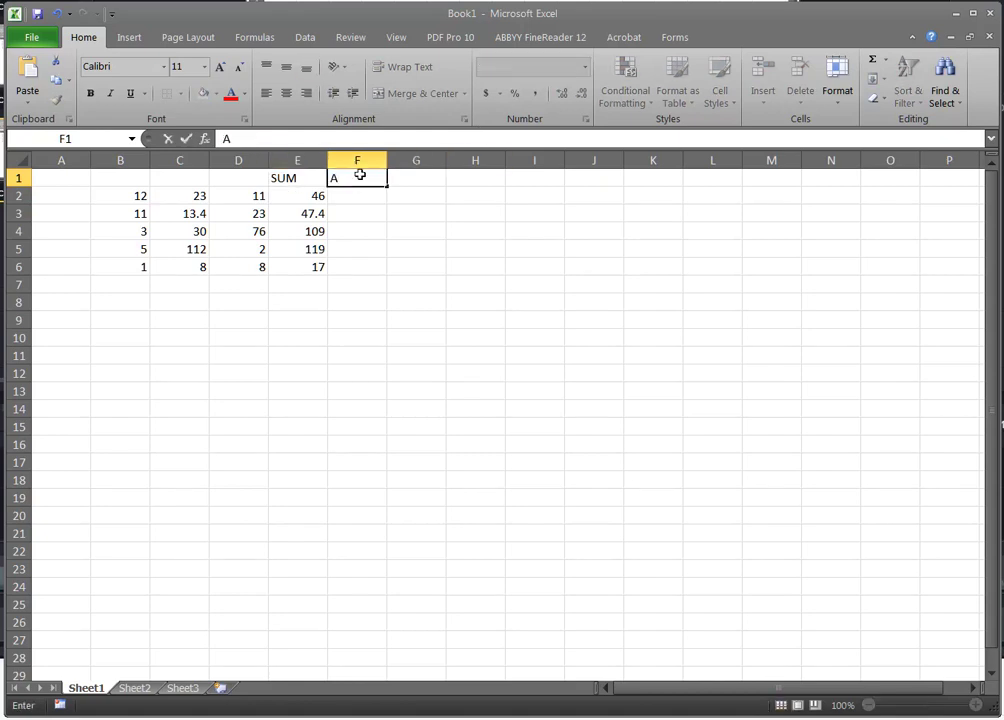
type("verage")
Step: Enter the formula =Average(B3:D3) in cell F2, extending the selection from B3 to D3 for the argument
left_click(363, 196)
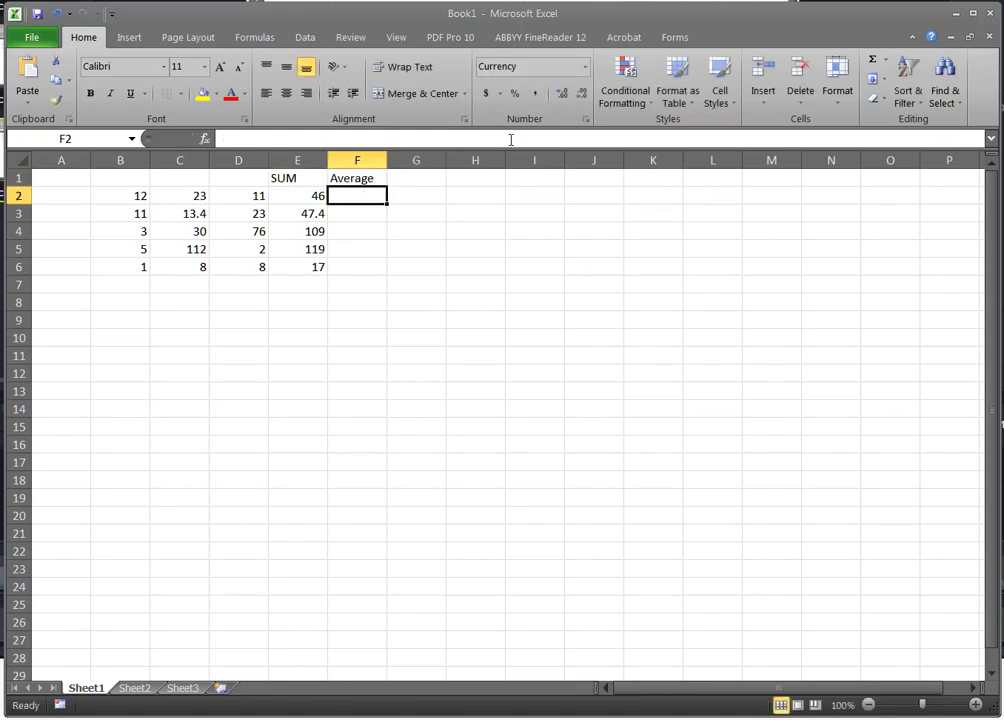
left_click(224, 140)
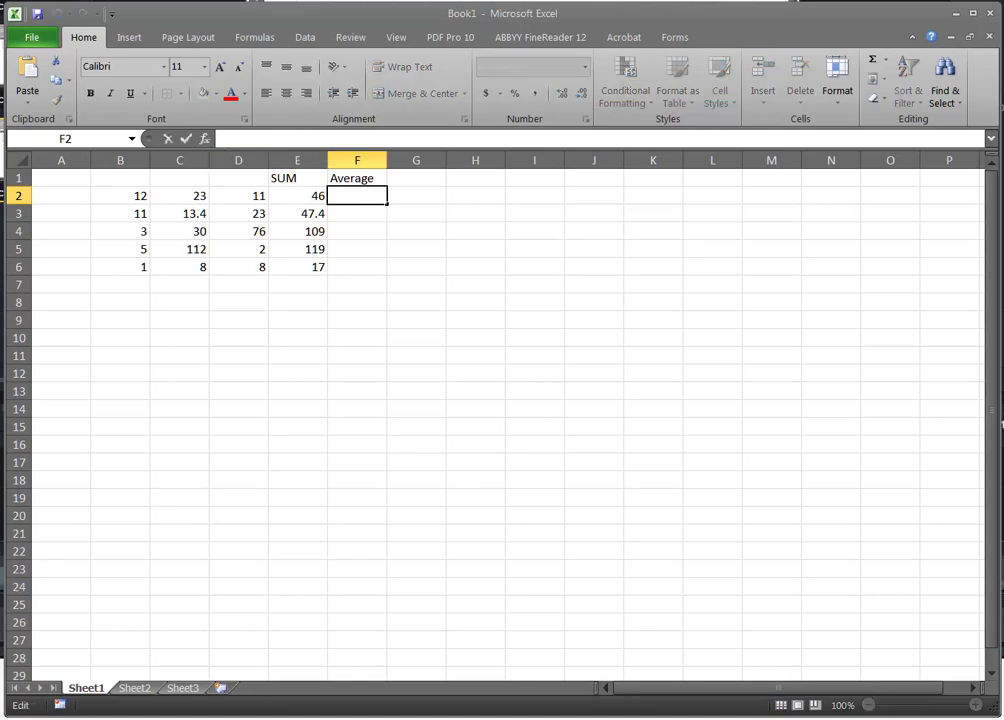
type("=")
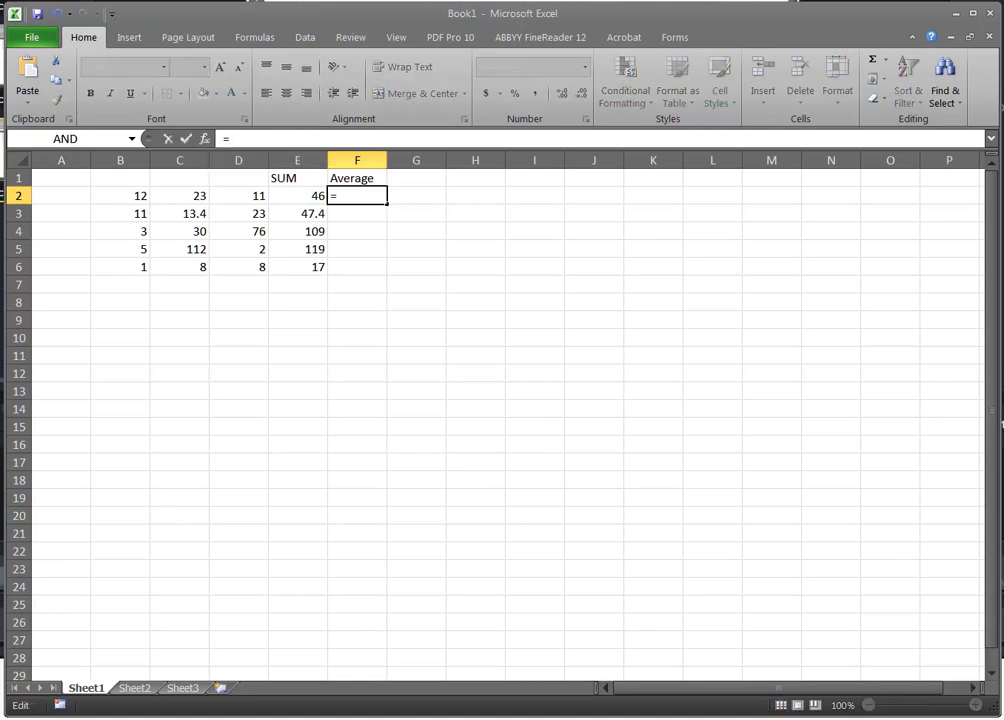
type("Average")
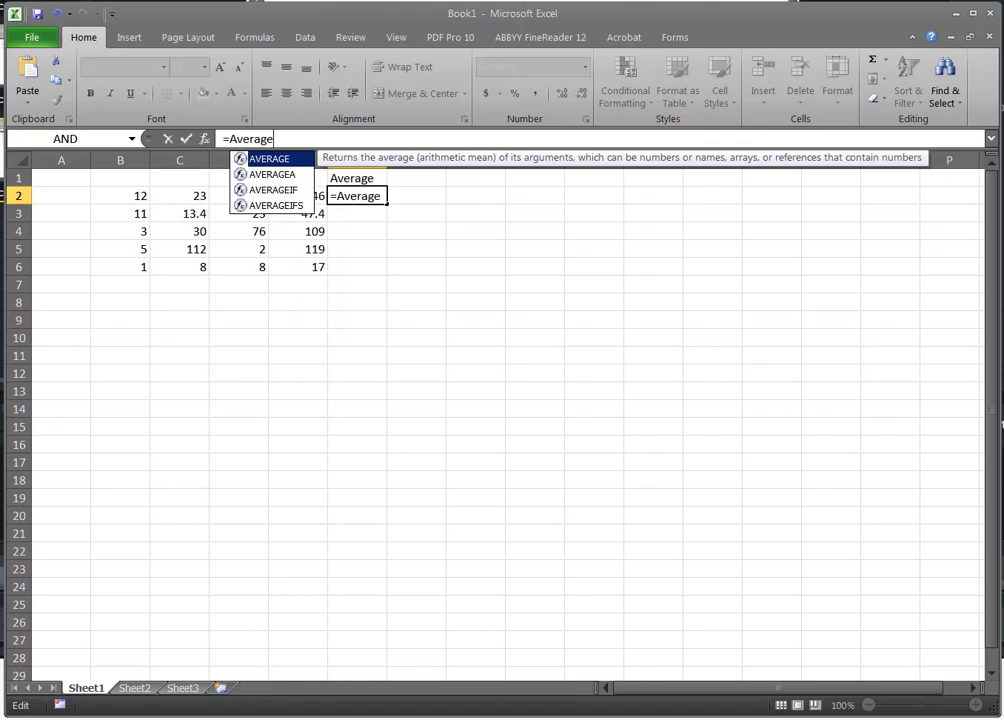
type("(")
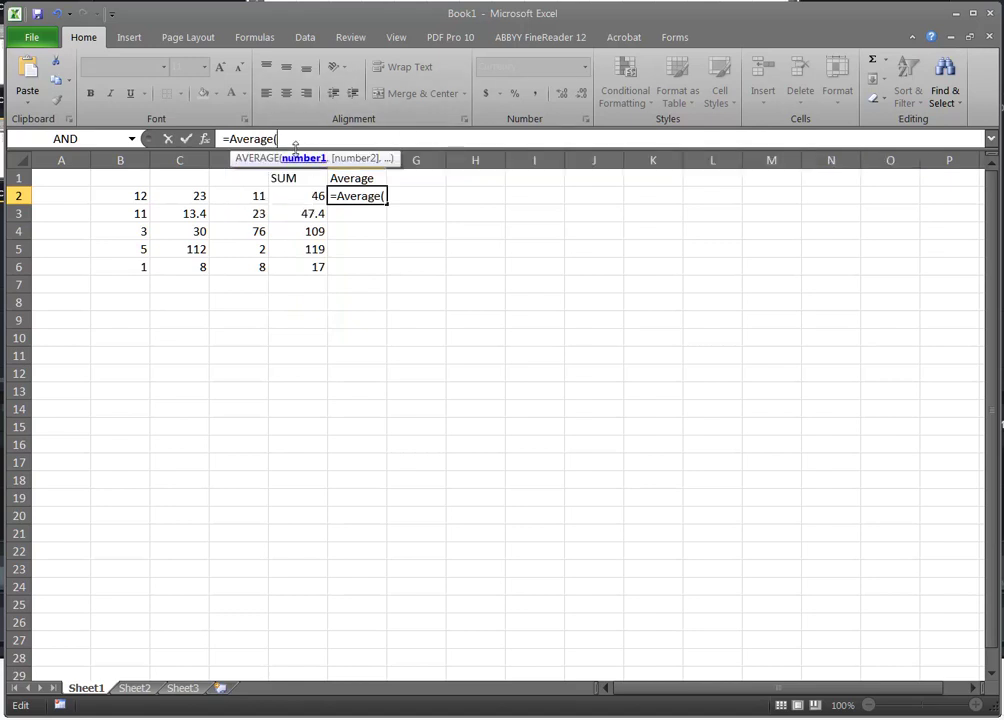
left_click(136, 213)
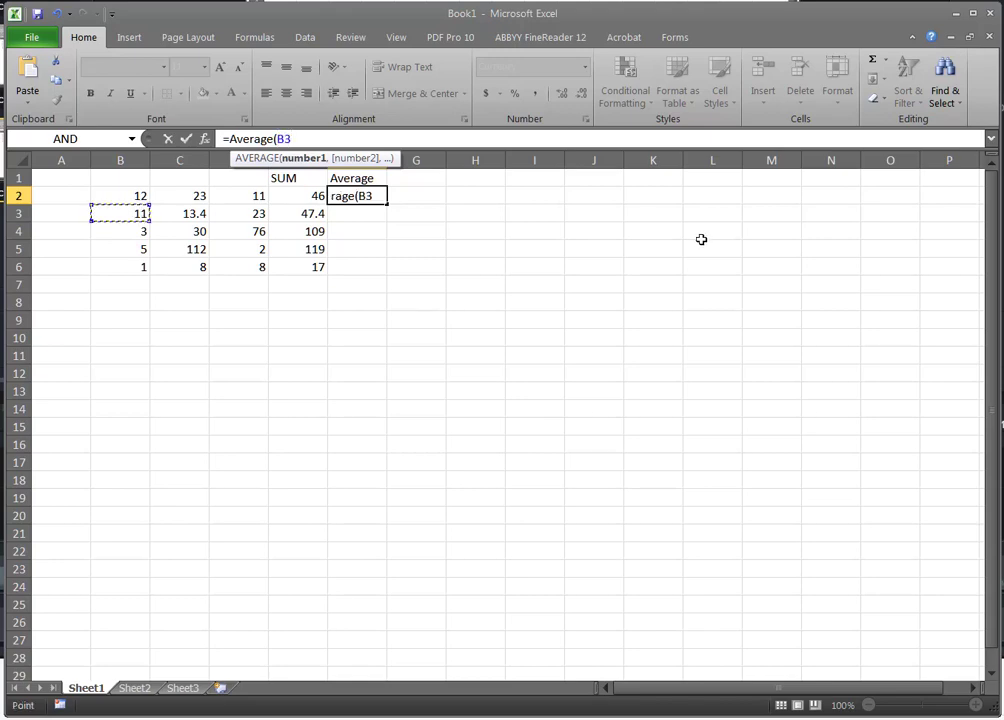
key("F8")
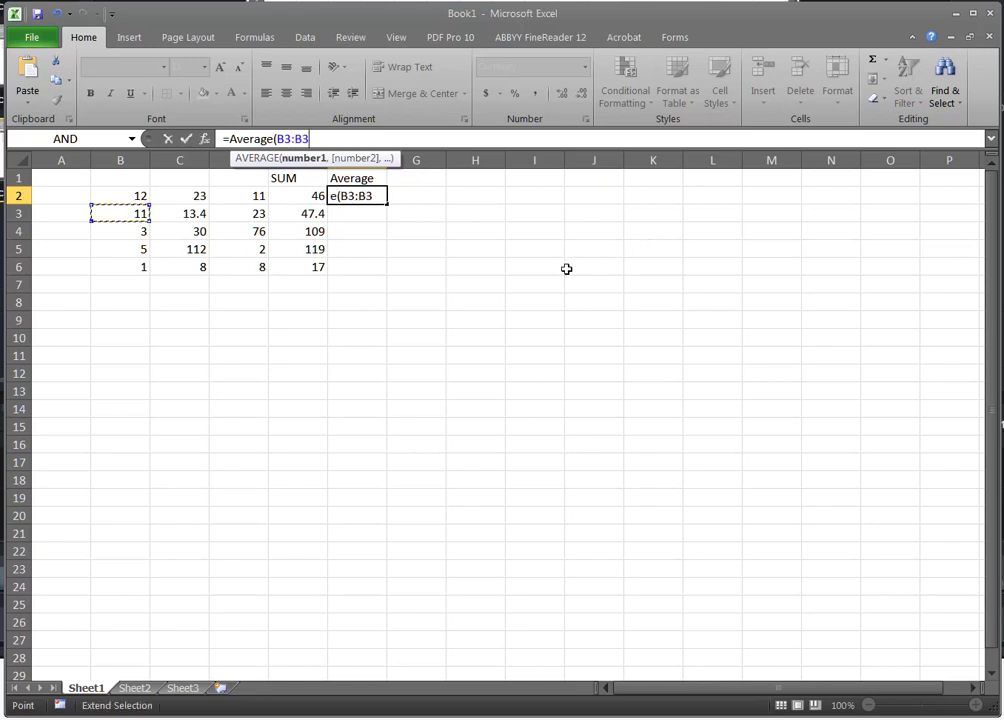
left_click(250, 215)
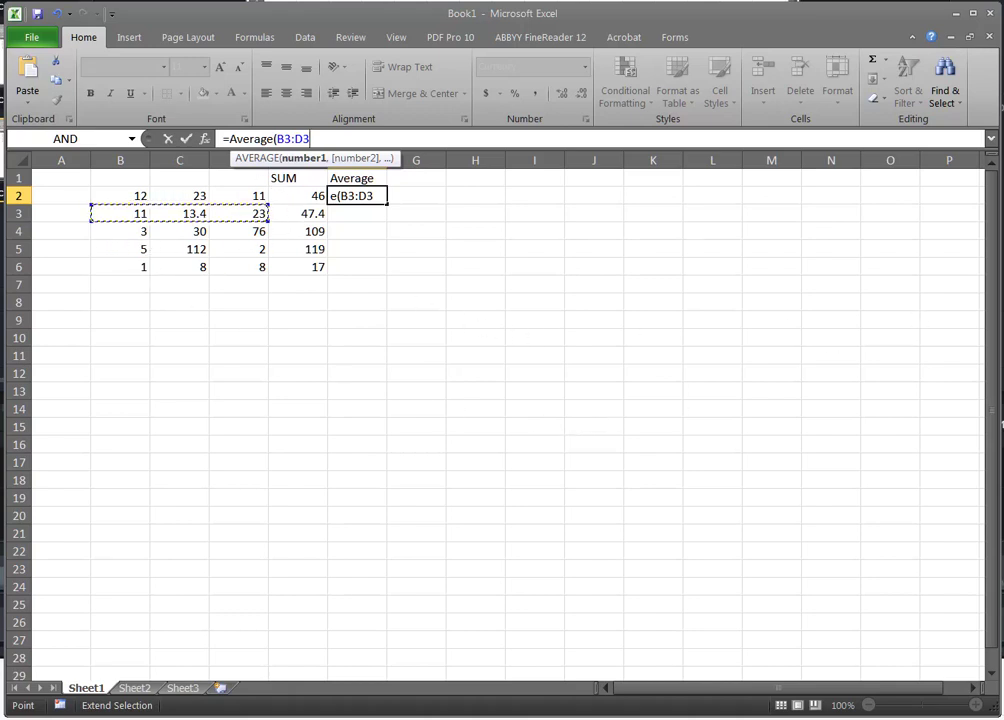
type(")")
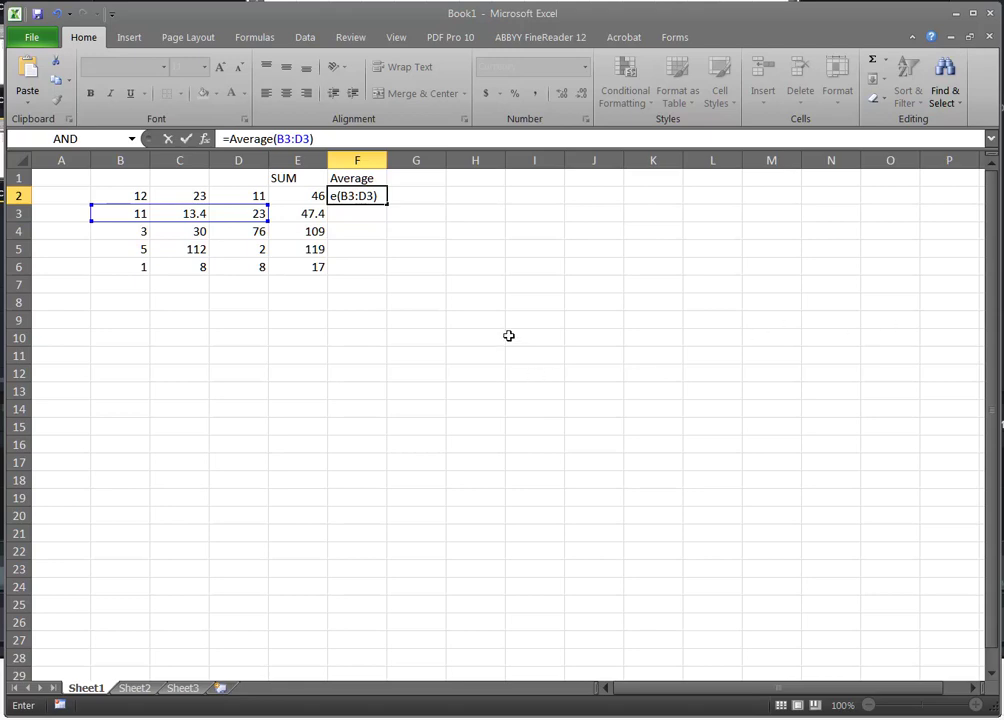
key("ctrl+Return")
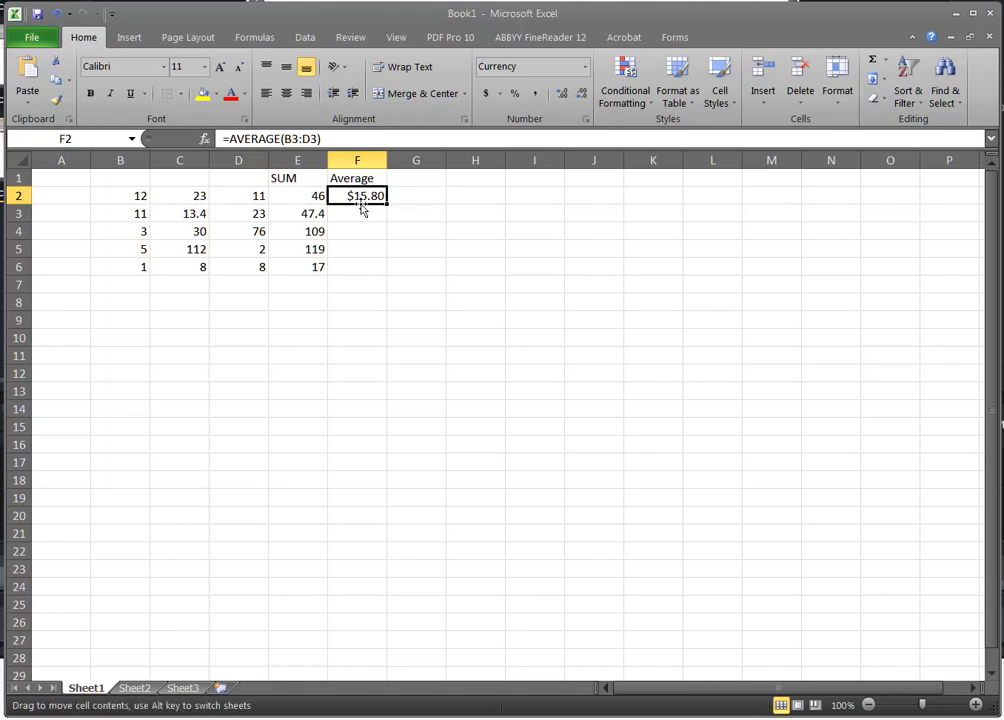
Step: Move the average formula from F2 to F3, and fill it down to F6 and up into F2
left_click_drag(362, 209, 364, 217)
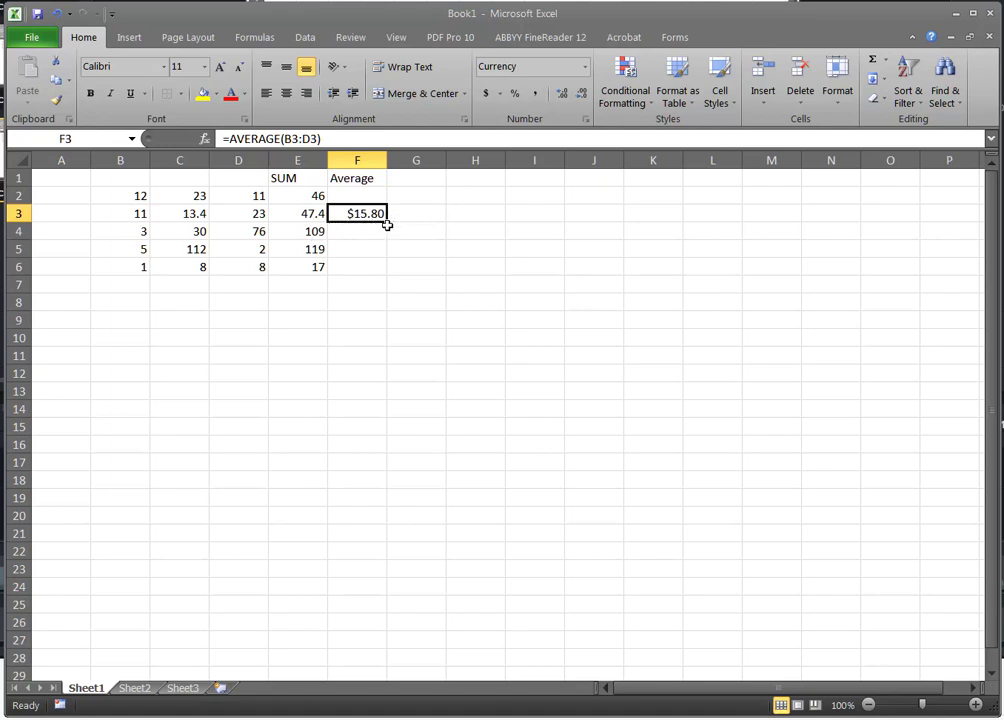
left_click_drag(388, 224, 390, 273)
left_click(378, 195)
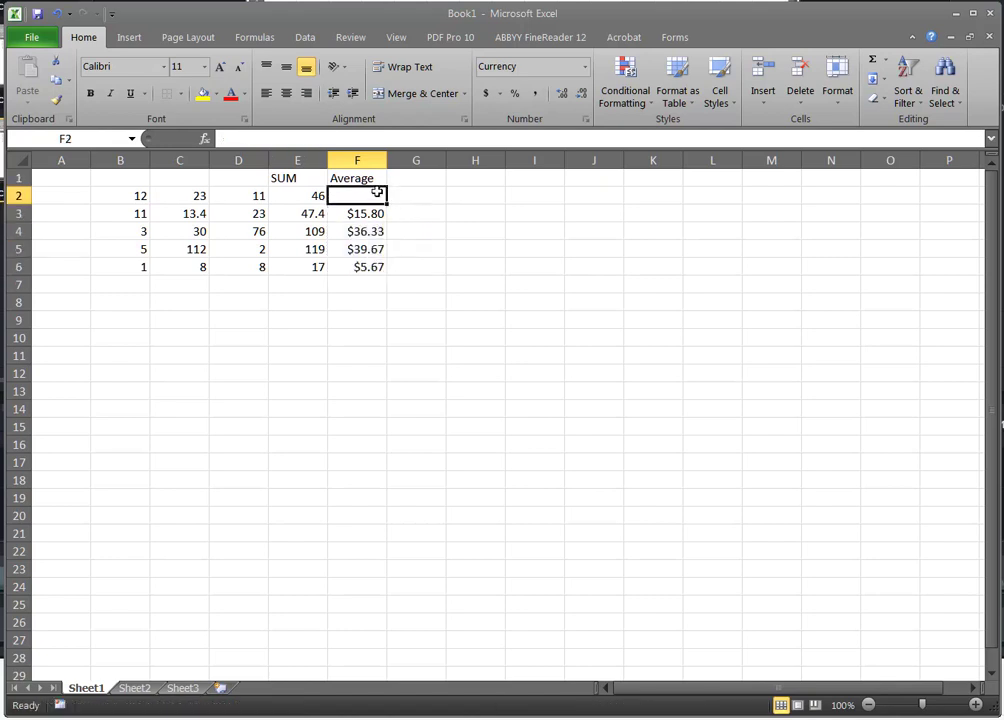
left_click(367, 215)
left_click_drag(386, 222, 392, 190)
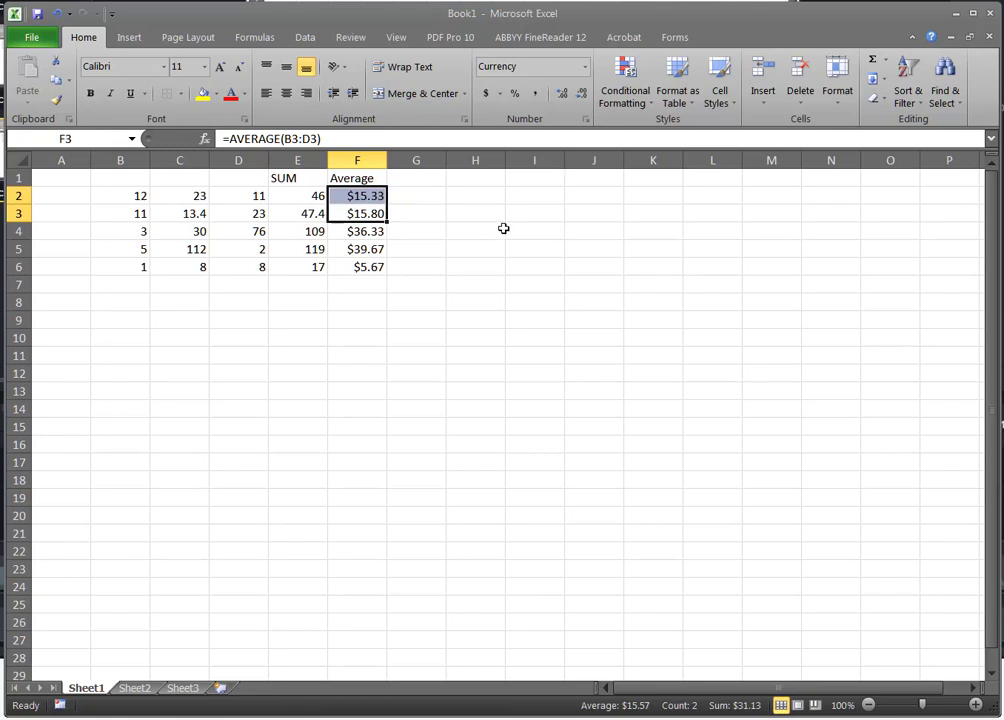
left_click(456, 228)
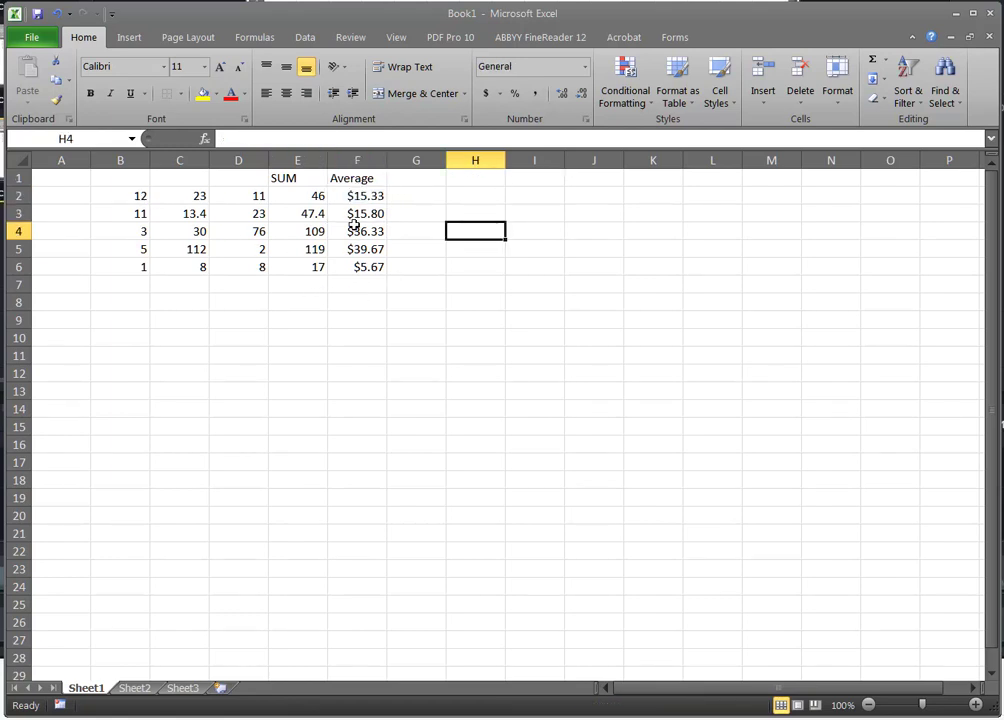
left_click(352, 195)
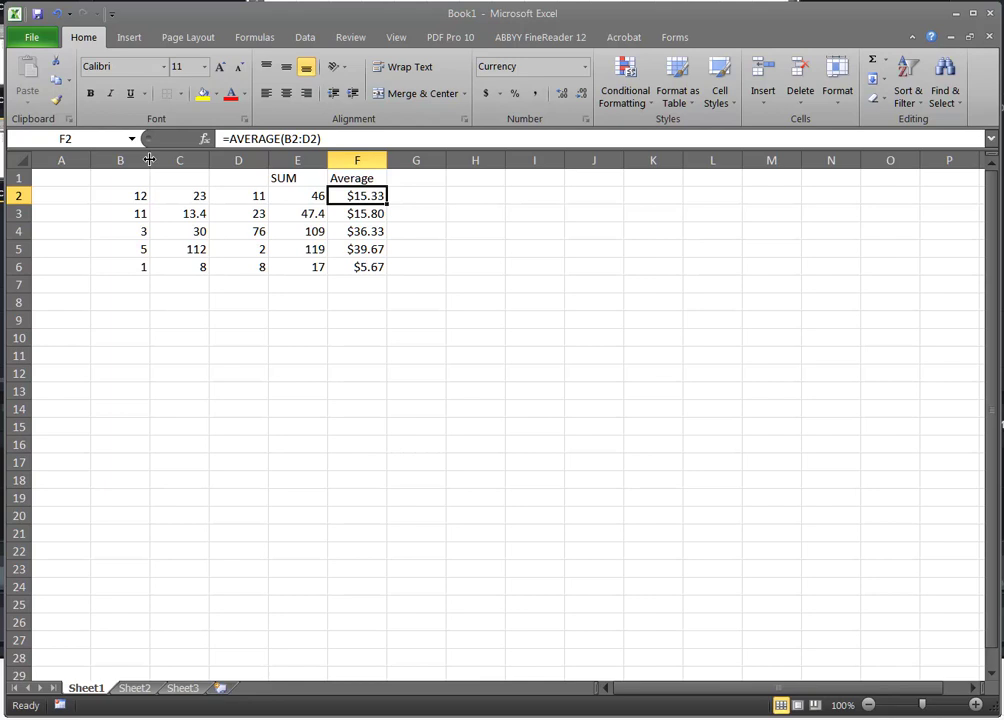
Step: Narrow columns B through E, and resize column F to just fit the Average heading and its amounts
mouse_move(149, 160)
left_mouse_down()
mouse_move(124, 160)
mouse_move(184, 161)
mouse_move(161, 163)
left_mouse_up()
left_click_drag(217, 160, 275, 161)
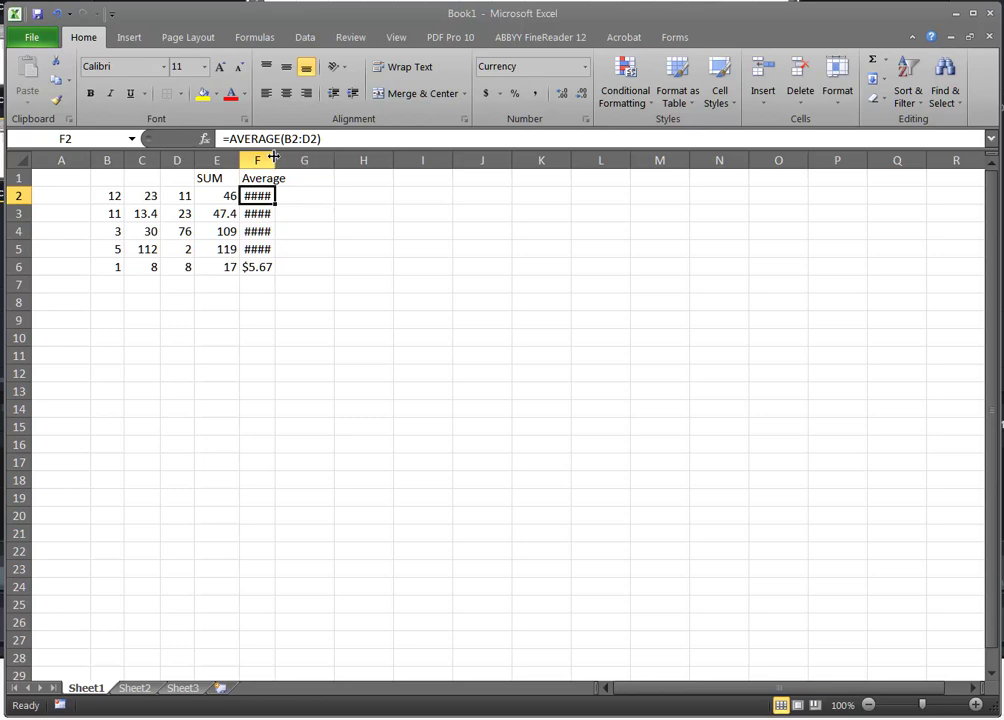
left_click_drag(274, 157, 286, 155)
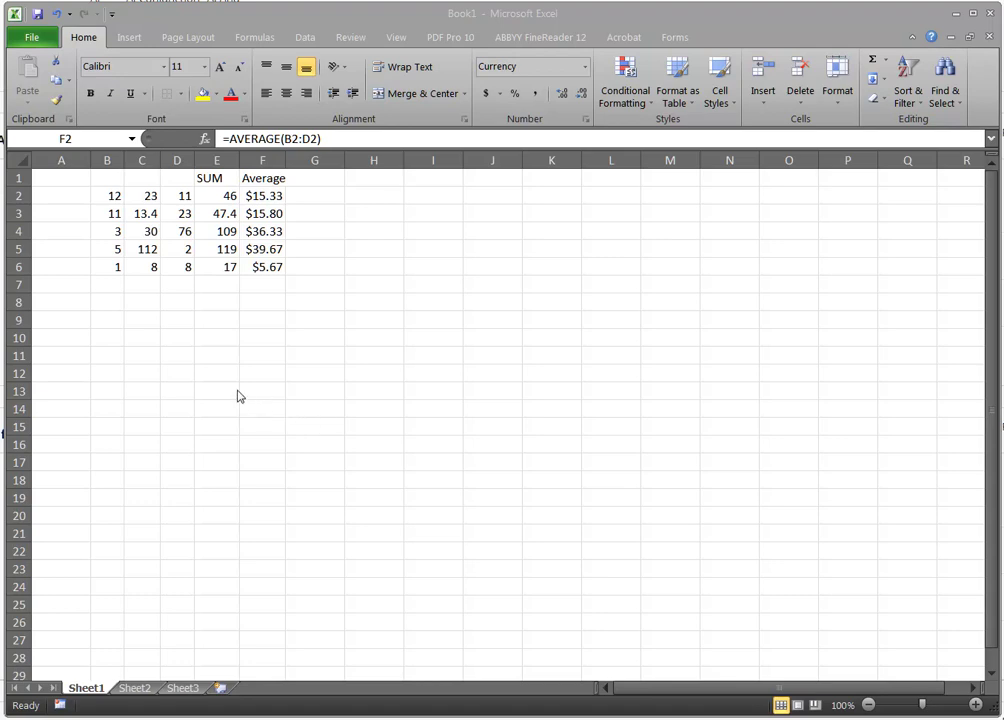
Step: Widen columns B, C, D and E to uneven widths, making column E the widest
left_click(122, 158)
left_click_drag(122, 158, 464, 159)
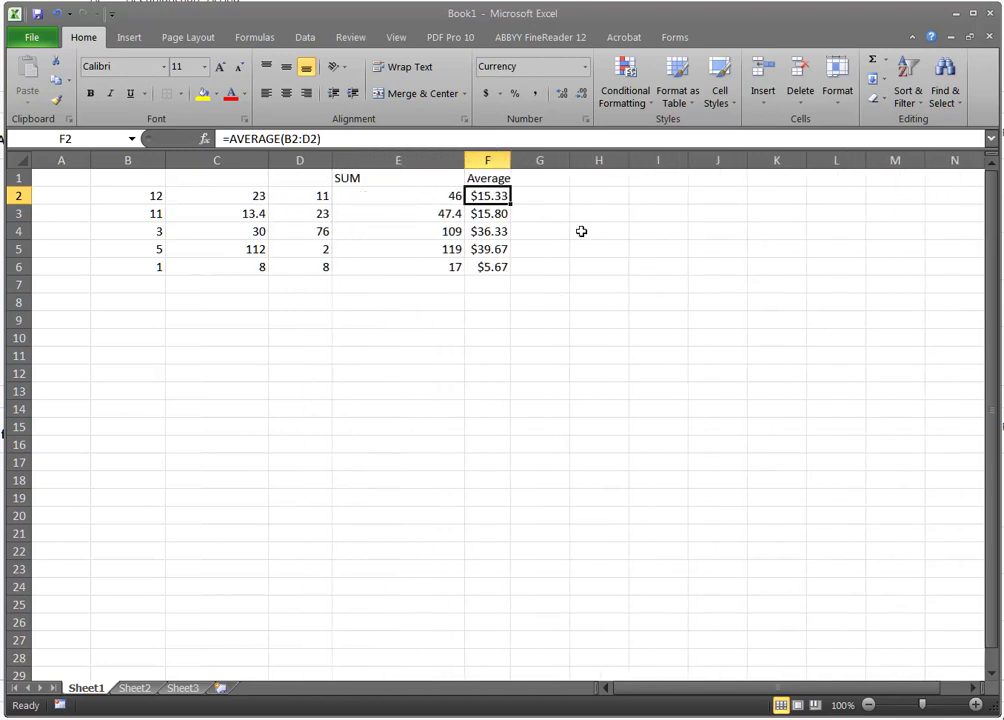
left_click(535, 355)
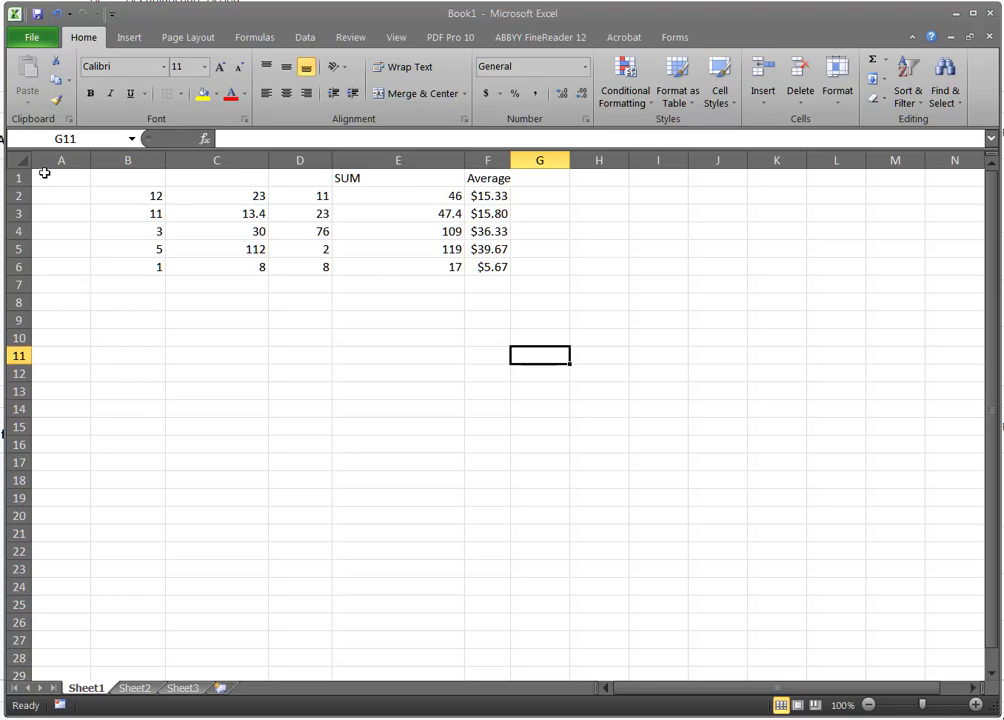
Step: Select the range B1:F6 and look over the row height and column width formatting options
left_click_drag(120, 179, 464, 265)
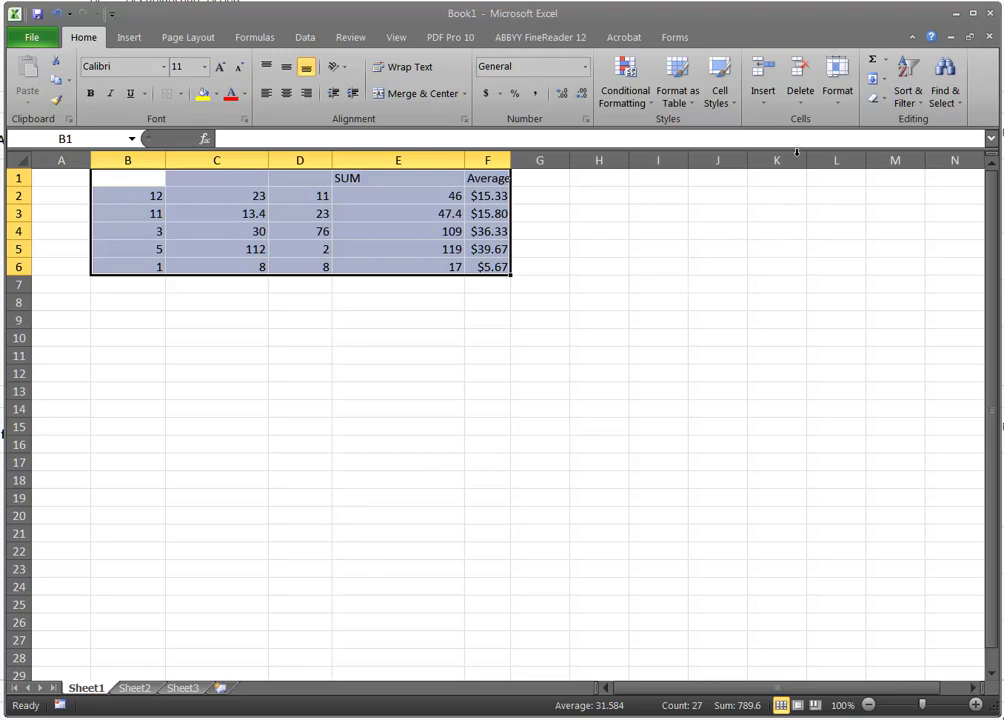
left_click(835, 72)
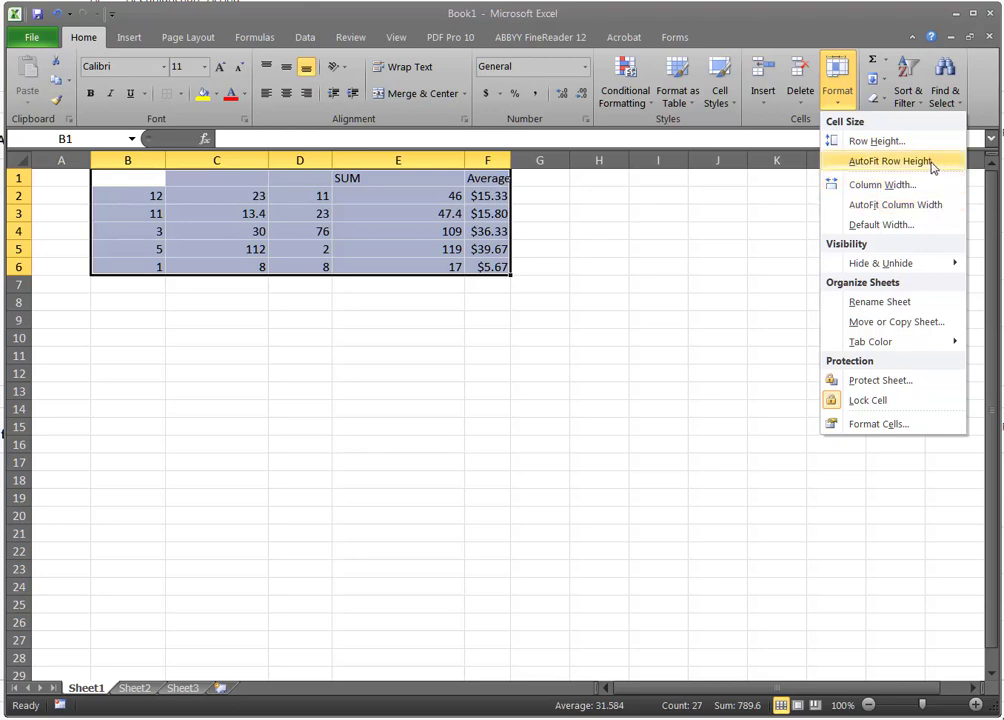
left_click(775, 232)
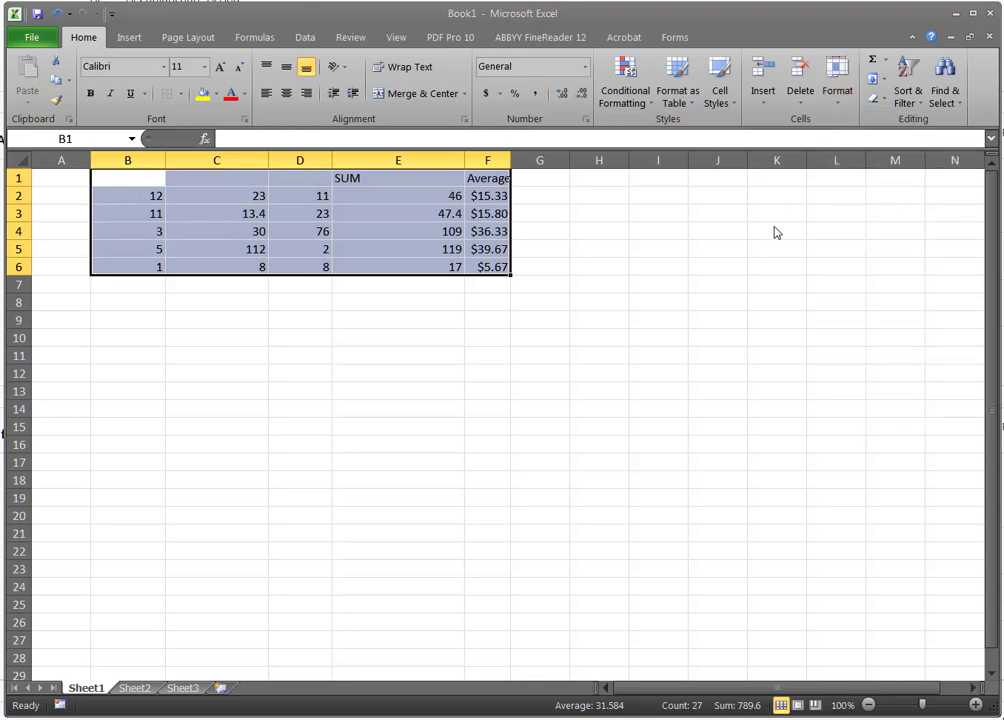
Step: AutoFit the widths of columns B through F to their contents, and apply all borders to B1:F6
left_click(838, 78)
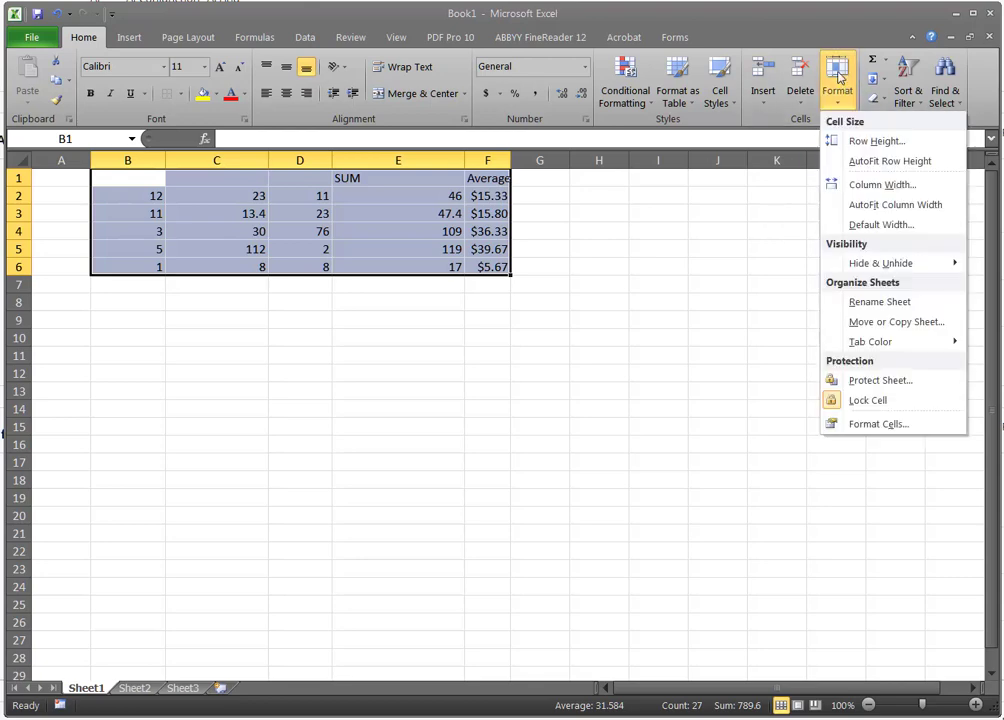
left_click(871, 205)
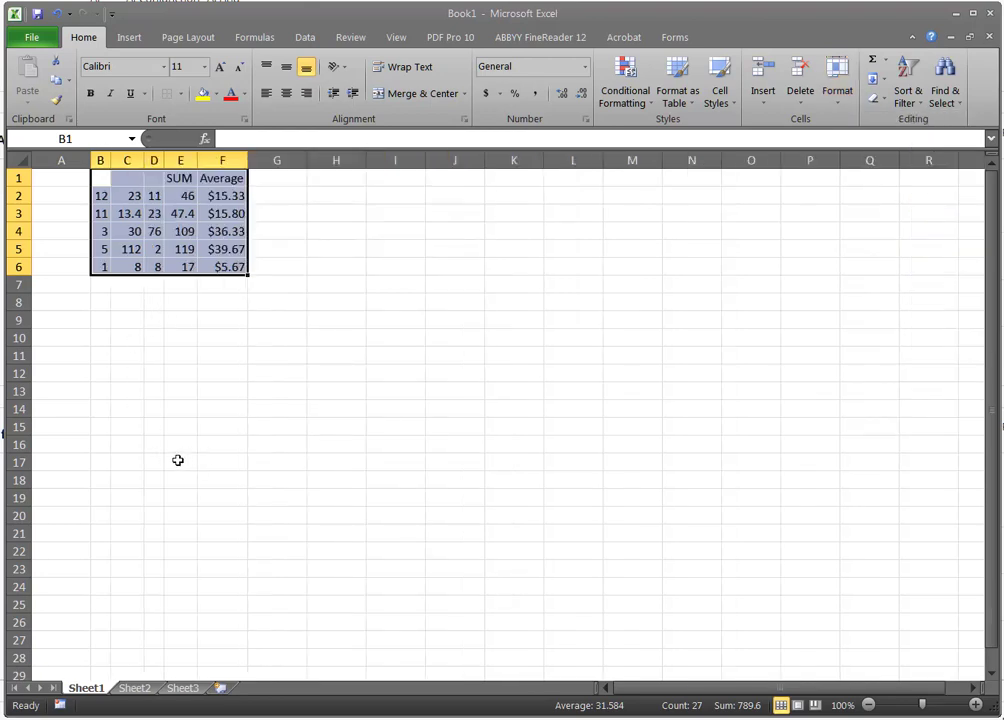
left_click(182, 97)
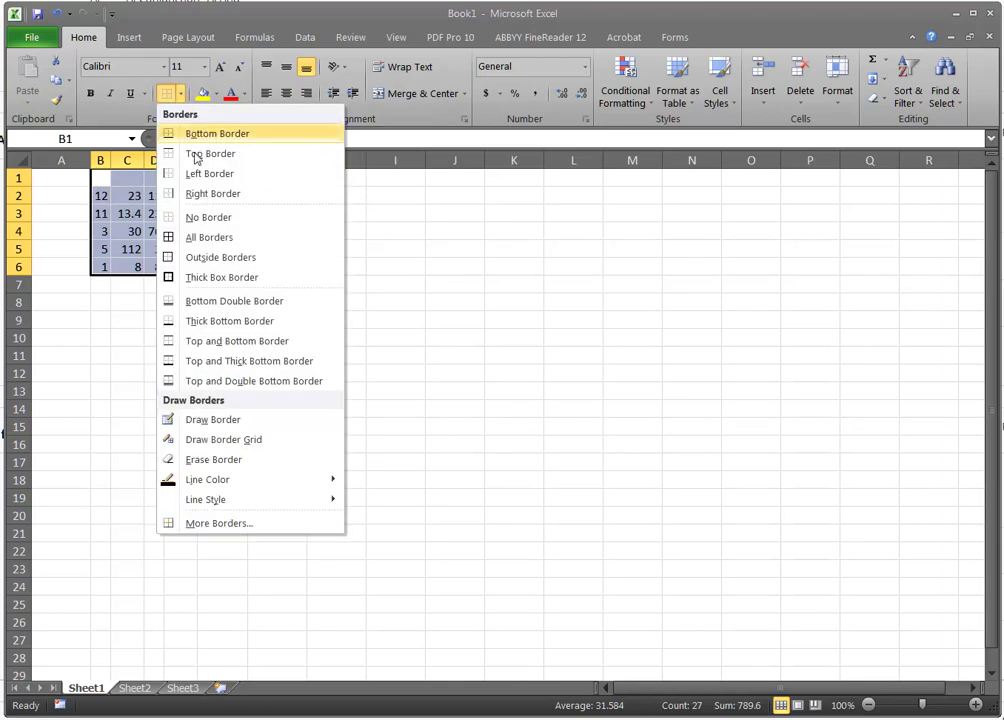
left_click(214, 242)
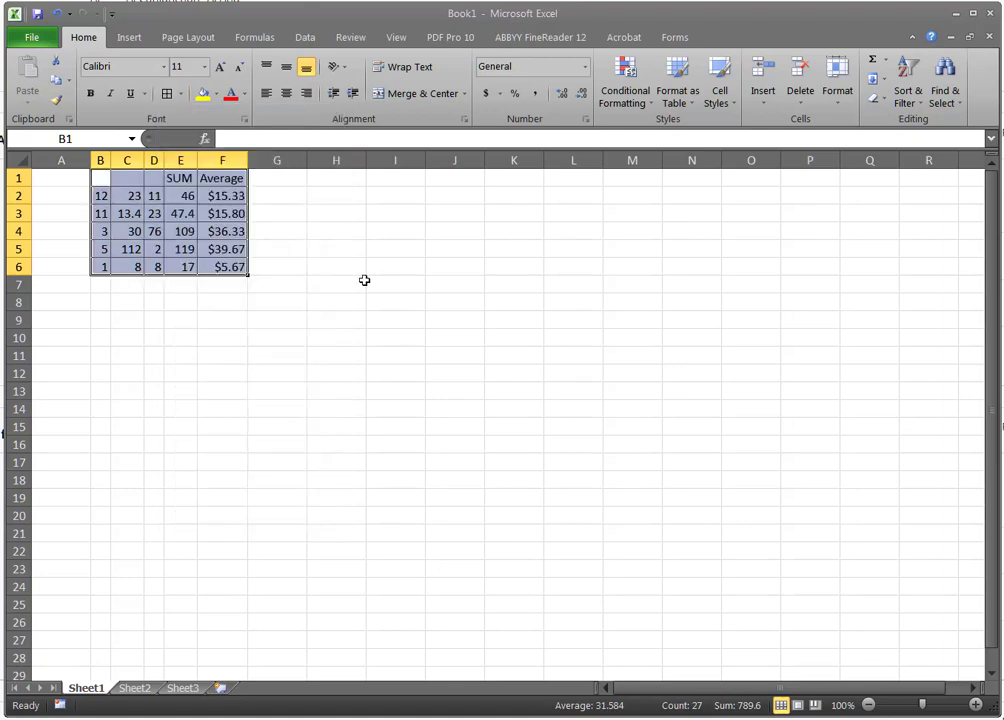
left_click(174, 390)
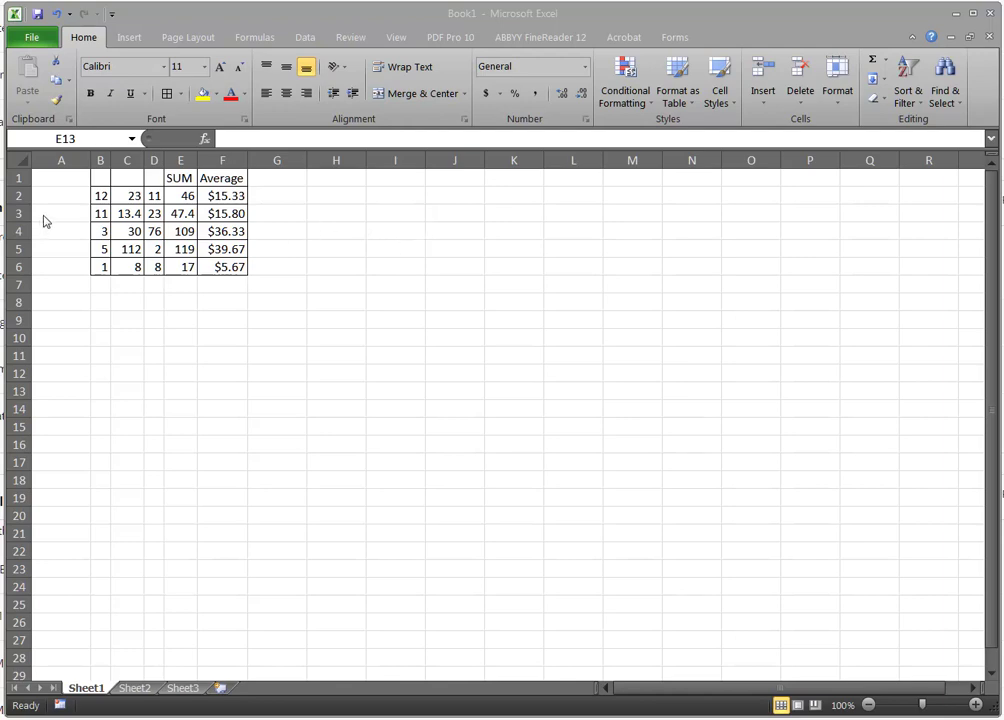
Step: Check the first and last numbers of column B in B2 and B6, and enter the label SUM in A7
left_click(99, 194)
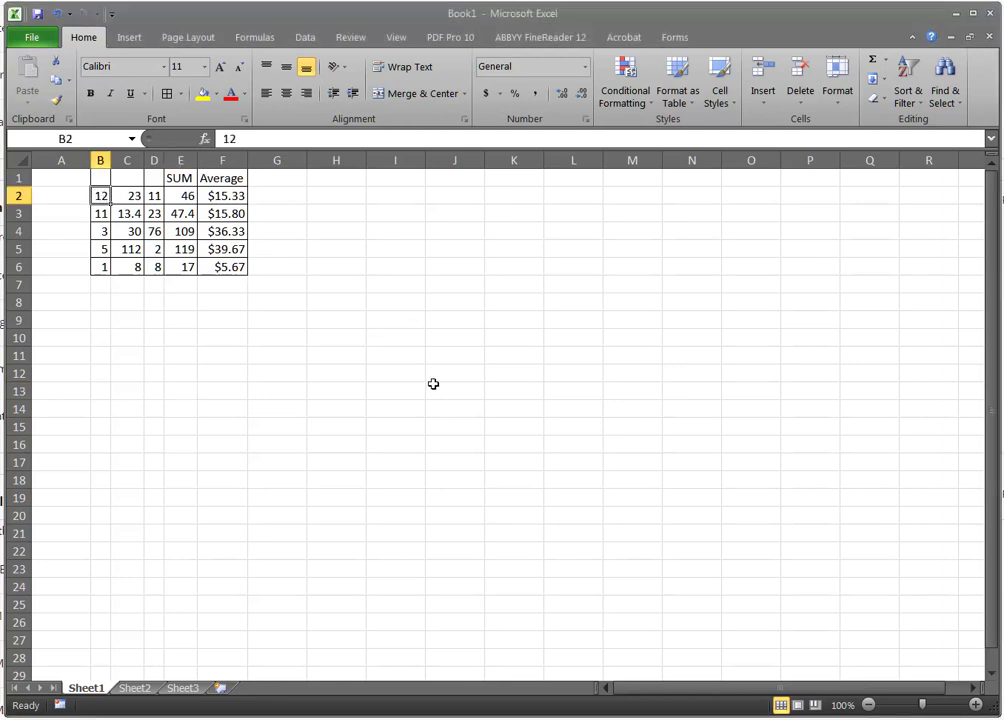
left_click(100, 266)
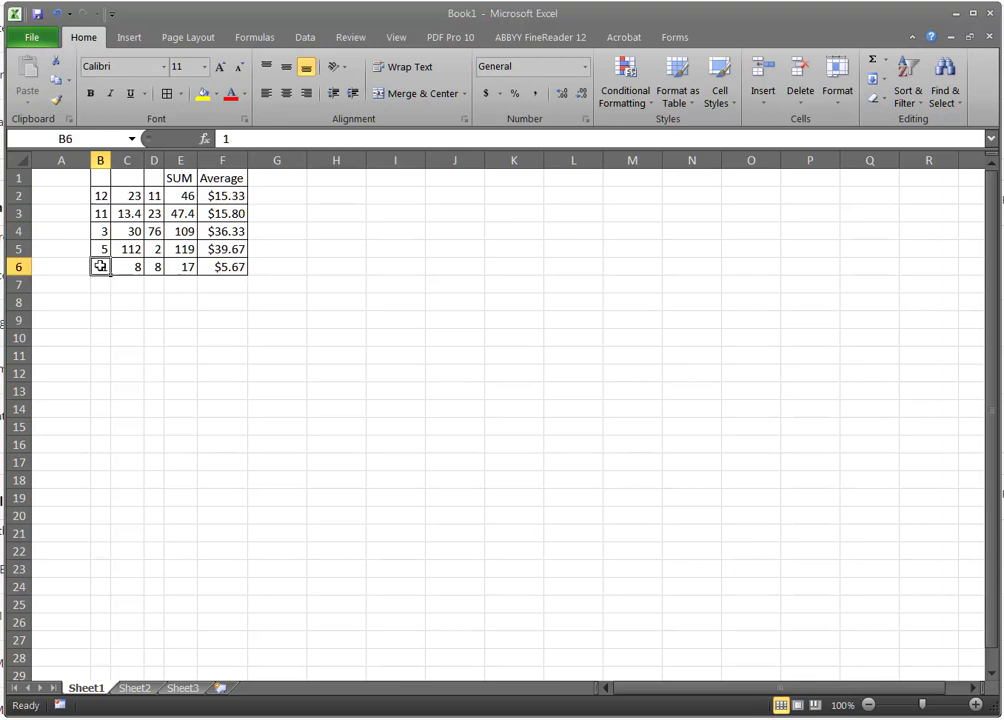
left_click(100, 196)
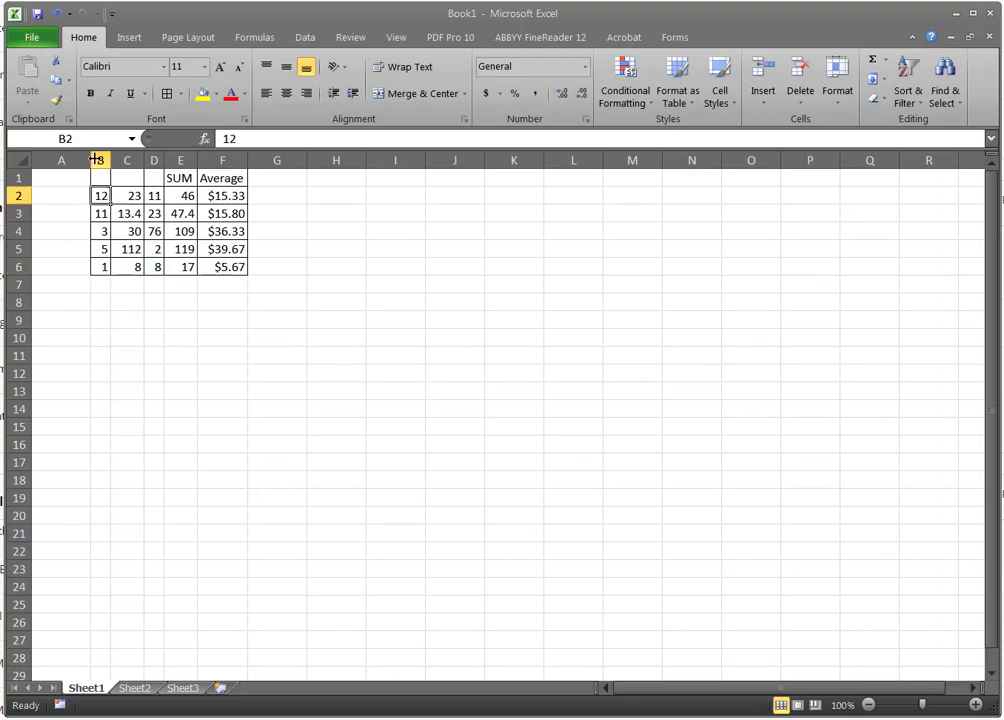
left_click(102, 266)
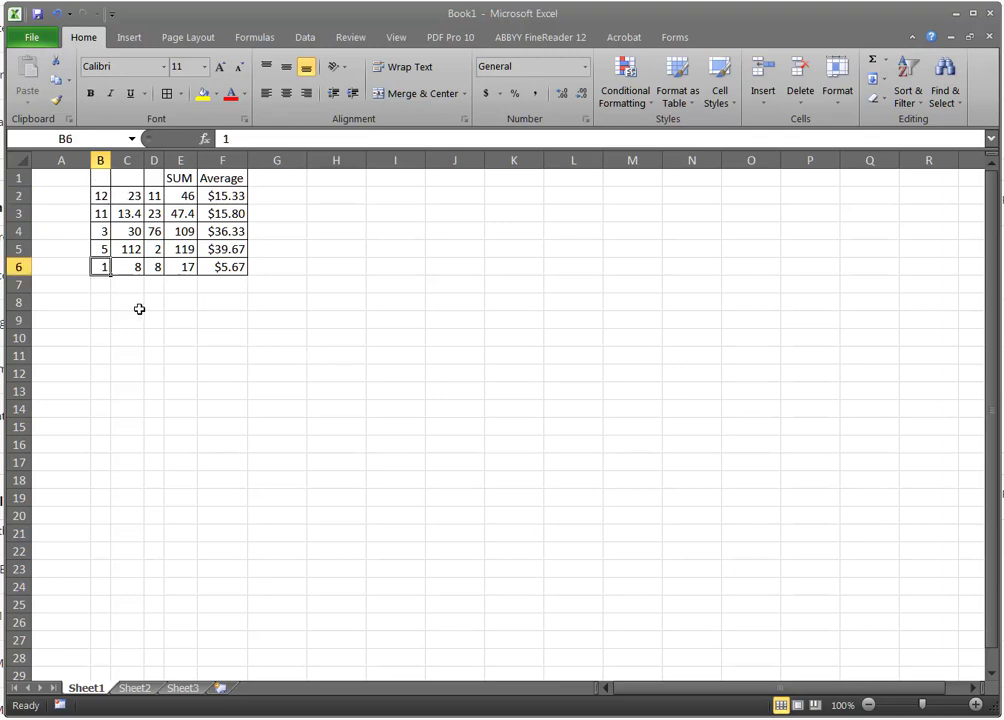
left_click(75, 287)
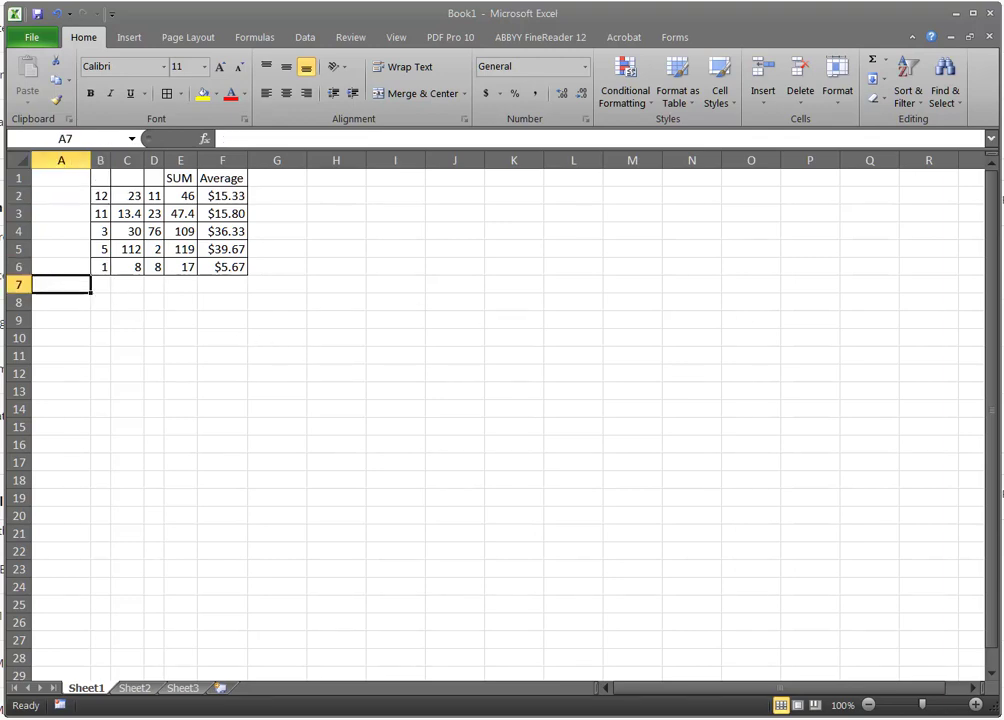
type("SUM")
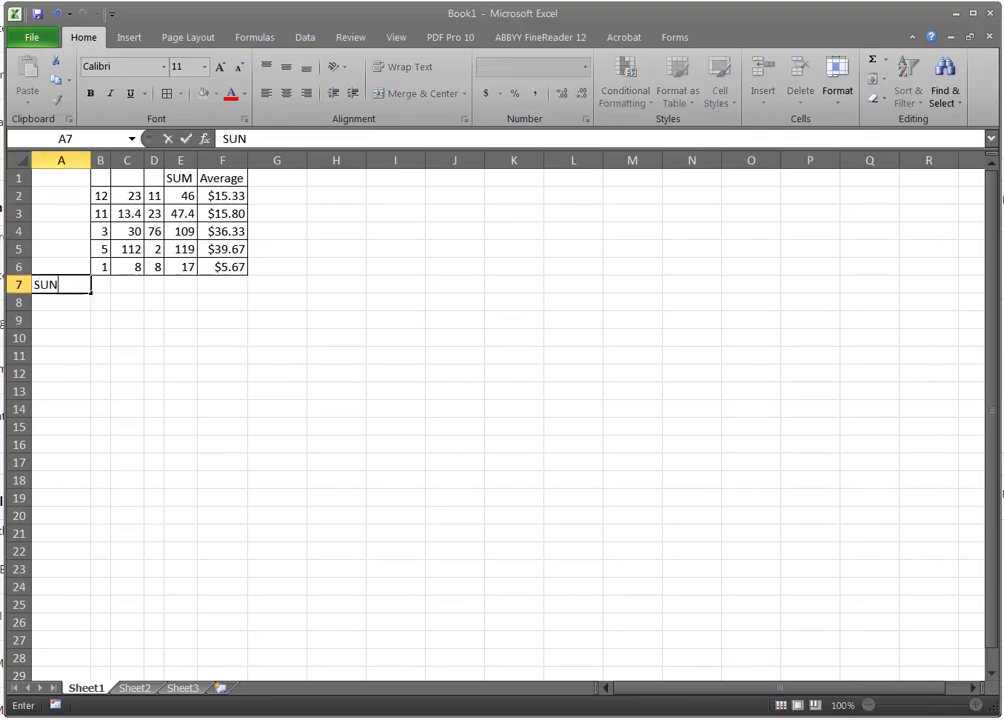
Step: Enter the formula =SUM(B2:B6) in cell B7 to total the numbers of column B
left_click(101, 287)
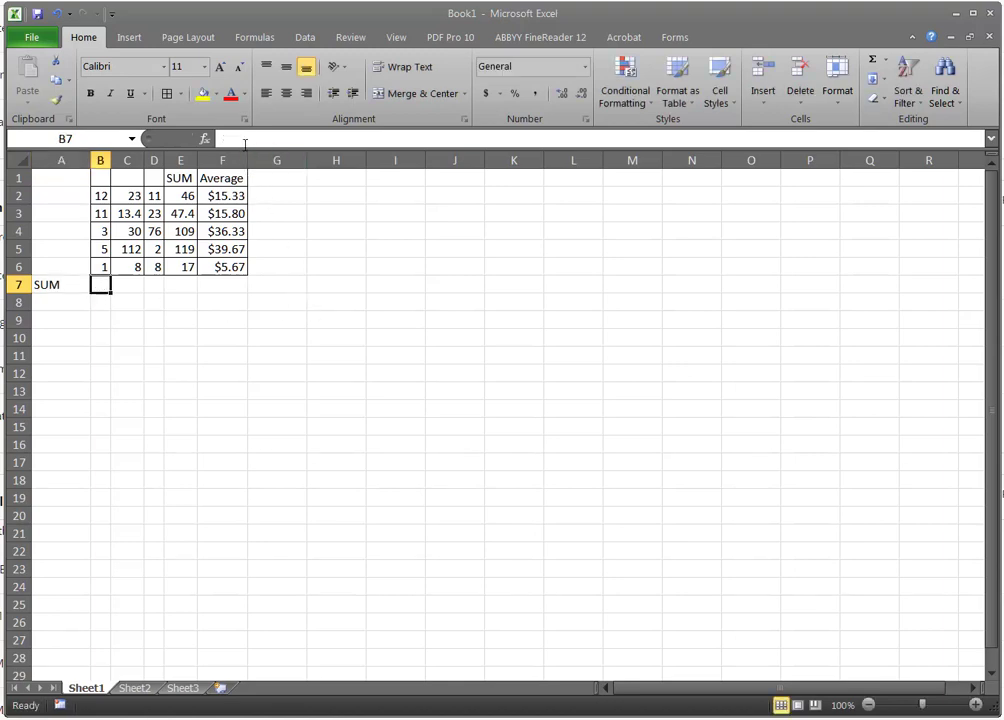
left_click(227, 139)
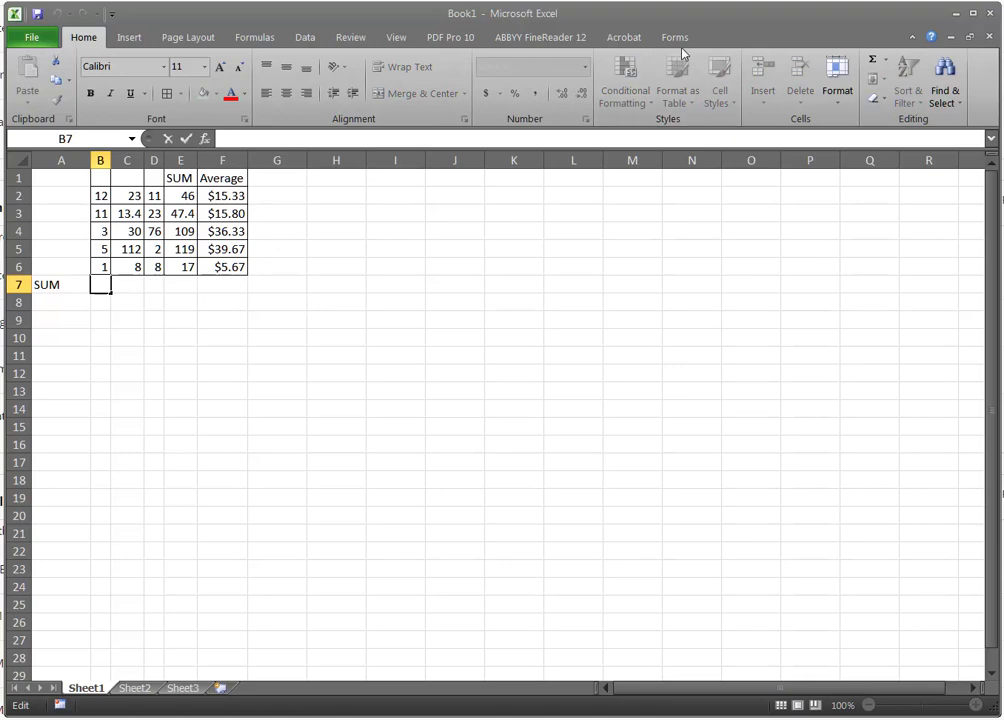
type("=SUM")
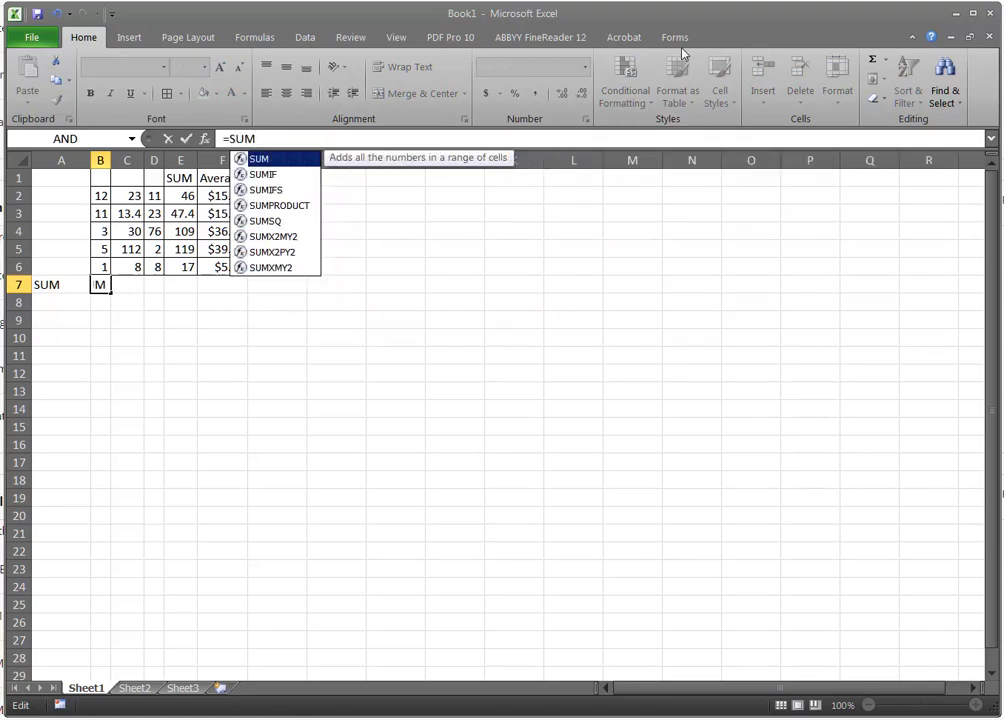
type("(")
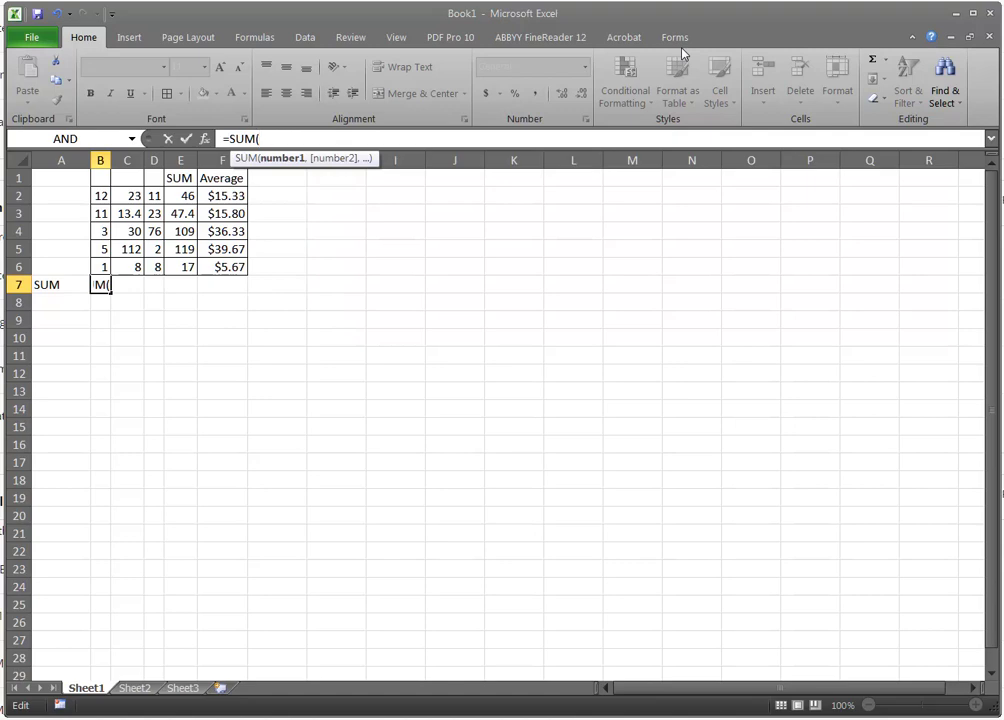
type("B2:B6)")
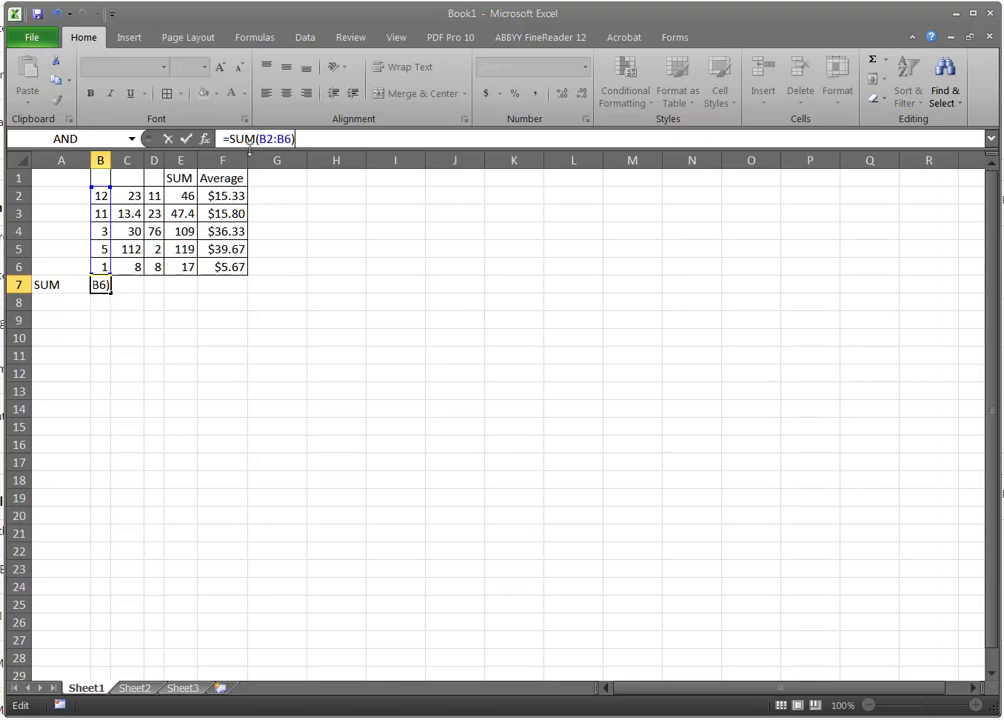
left_click(186, 139)
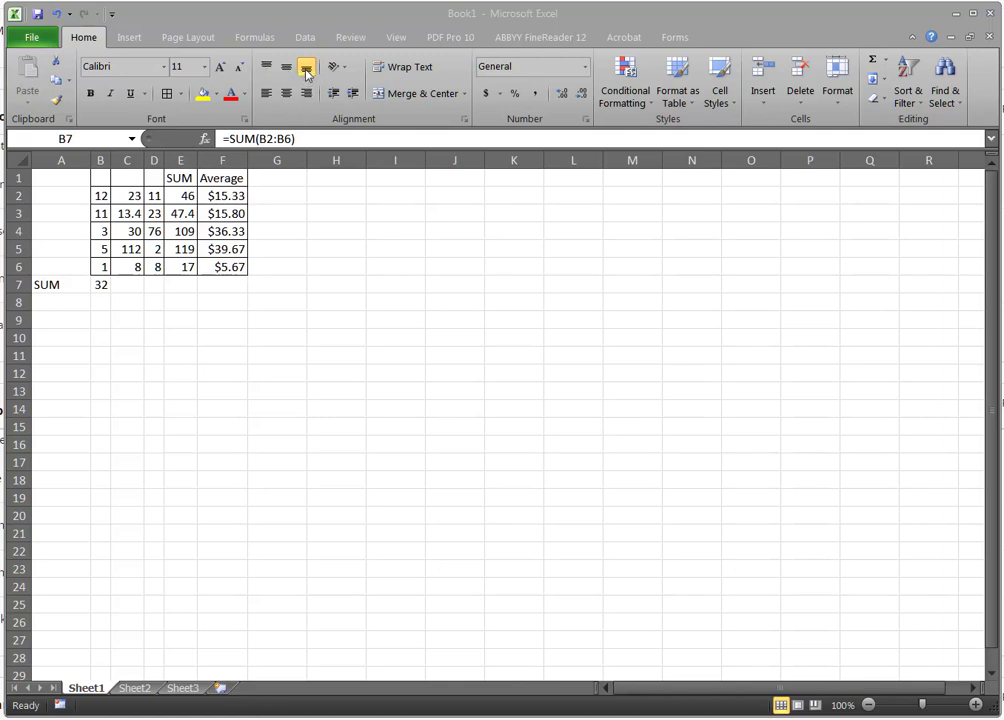
Step: Select the range B1:F6, try left alignment on it, and set its text alignment to right
left_click(104, 181)
left_click_drag(104, 181, 230, 266)
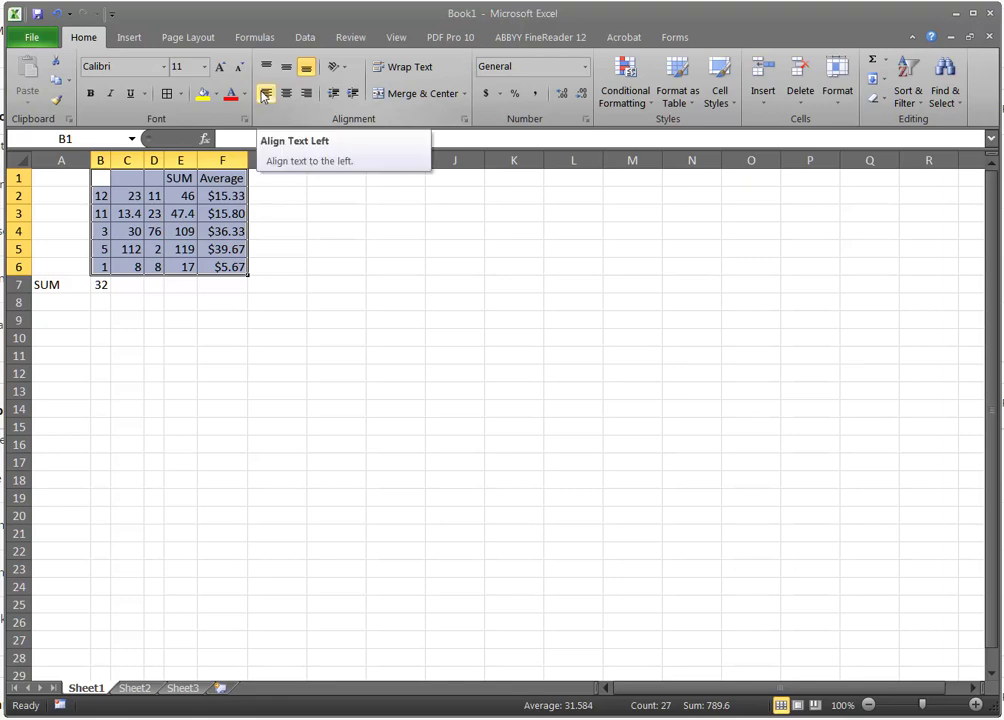
left_click(264, 94)
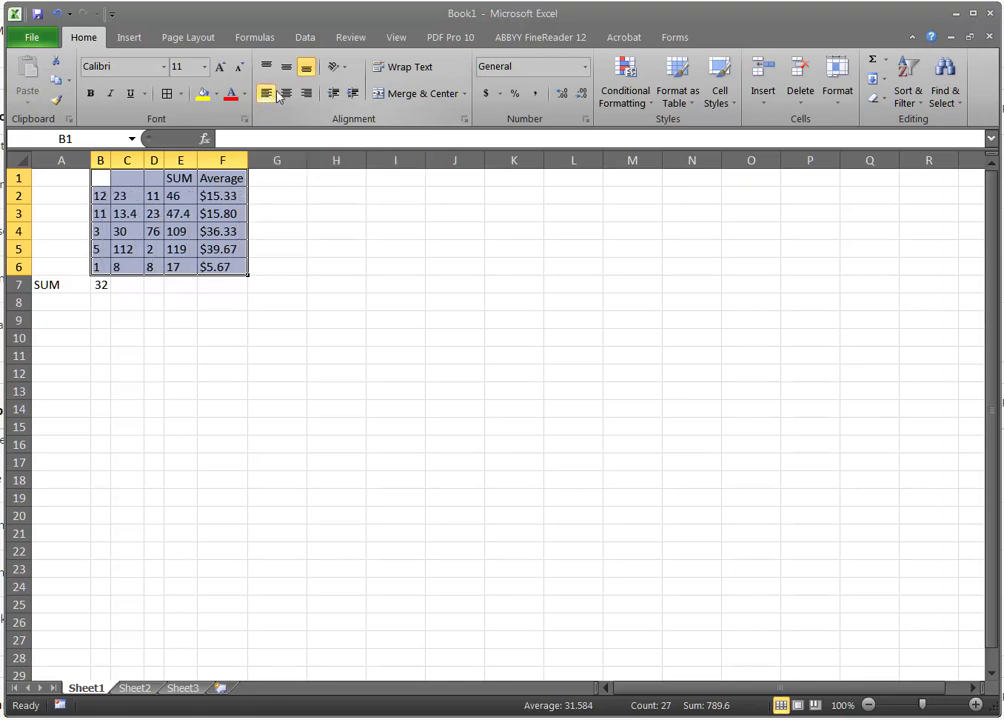
left_click(307, 94)
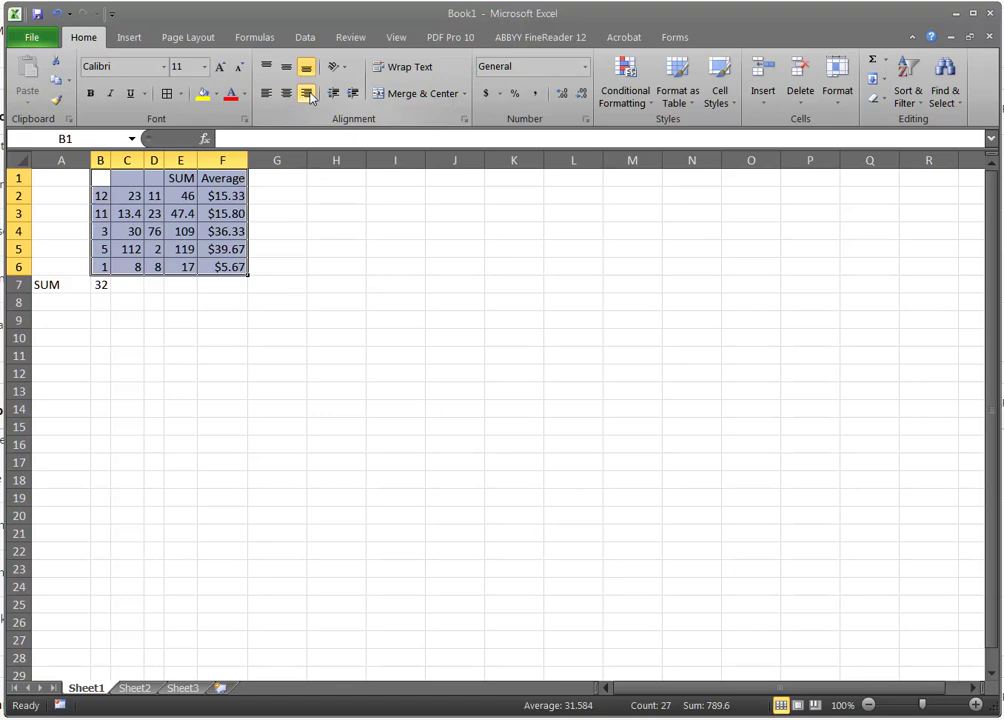
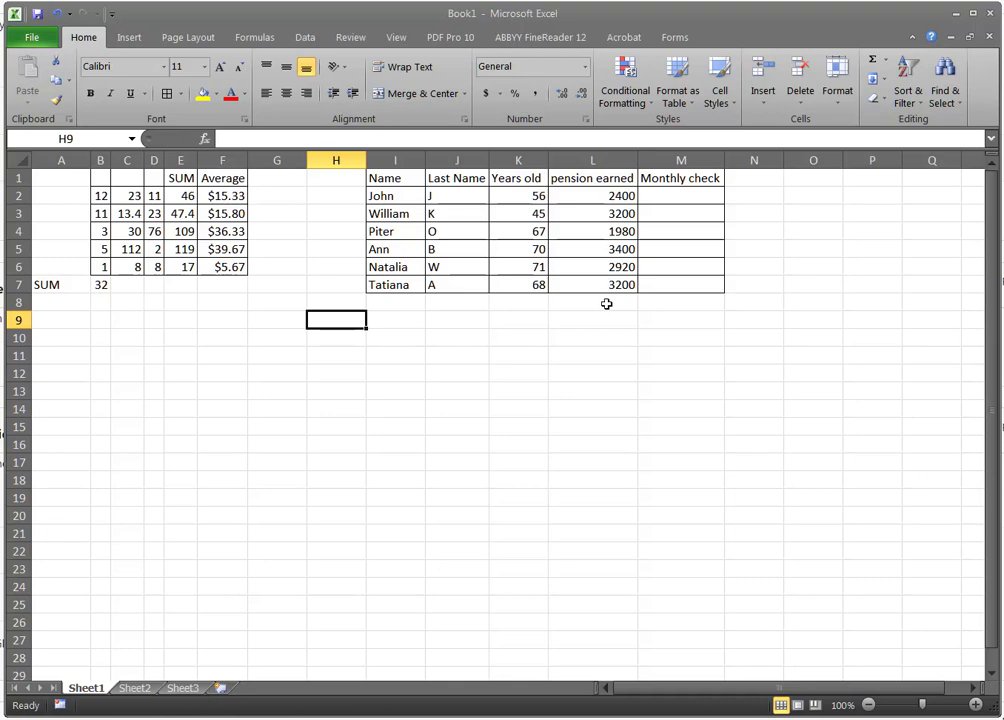
Step: Enter =IF(K2>=67,L2,0) in M2 under Monthly check, and fill the formula down through M7
left_click(680, 196)
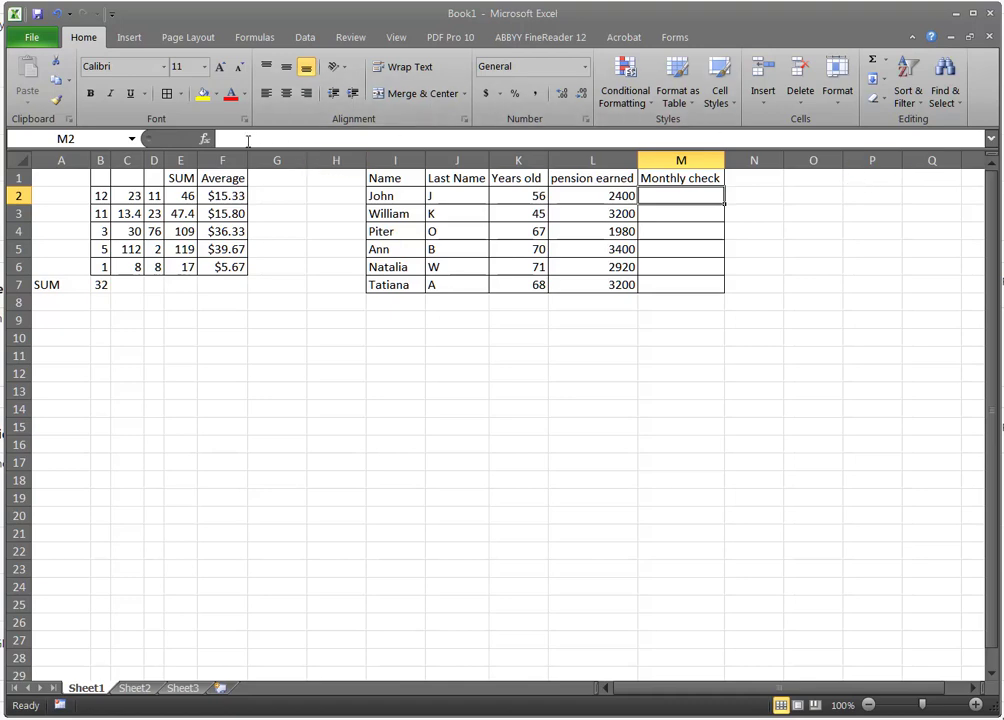
left_click(248, 140)
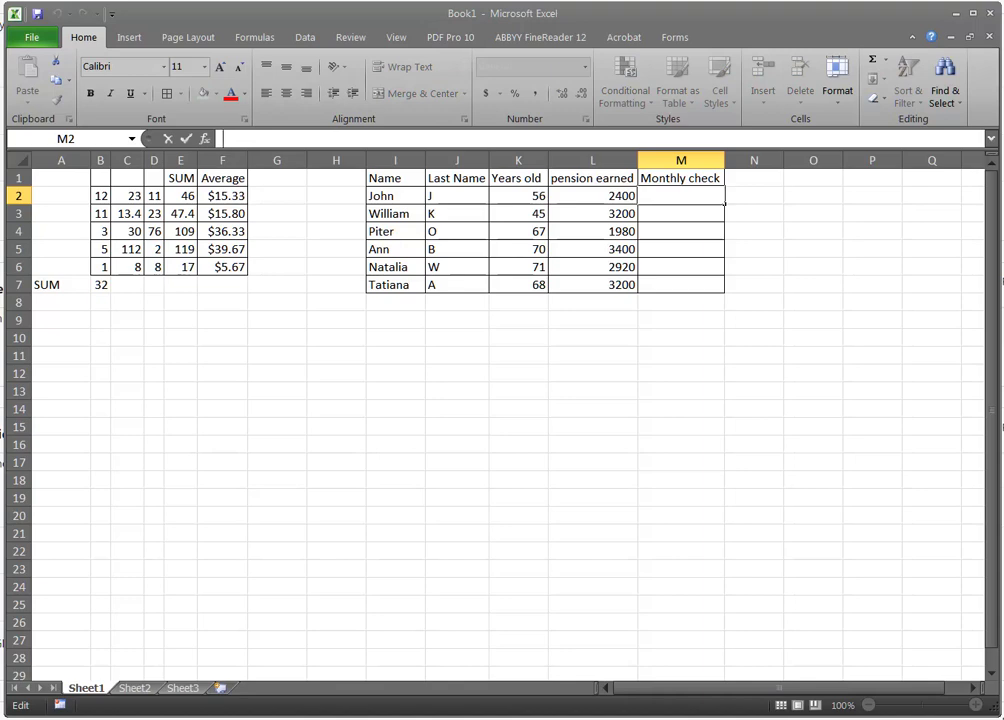
type("=")
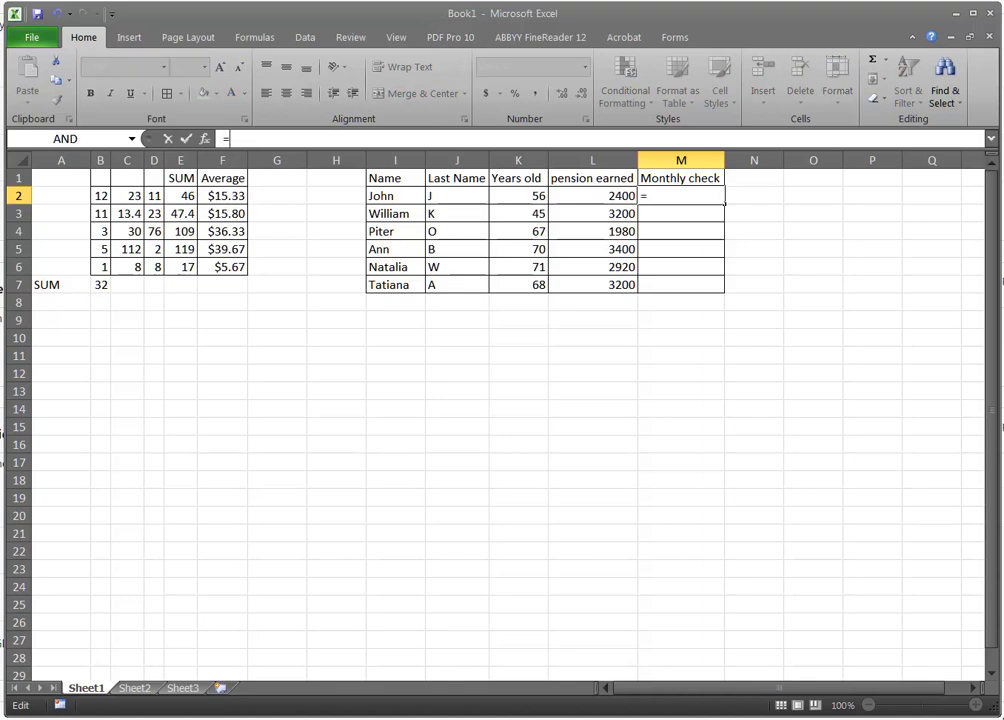
type("IF")
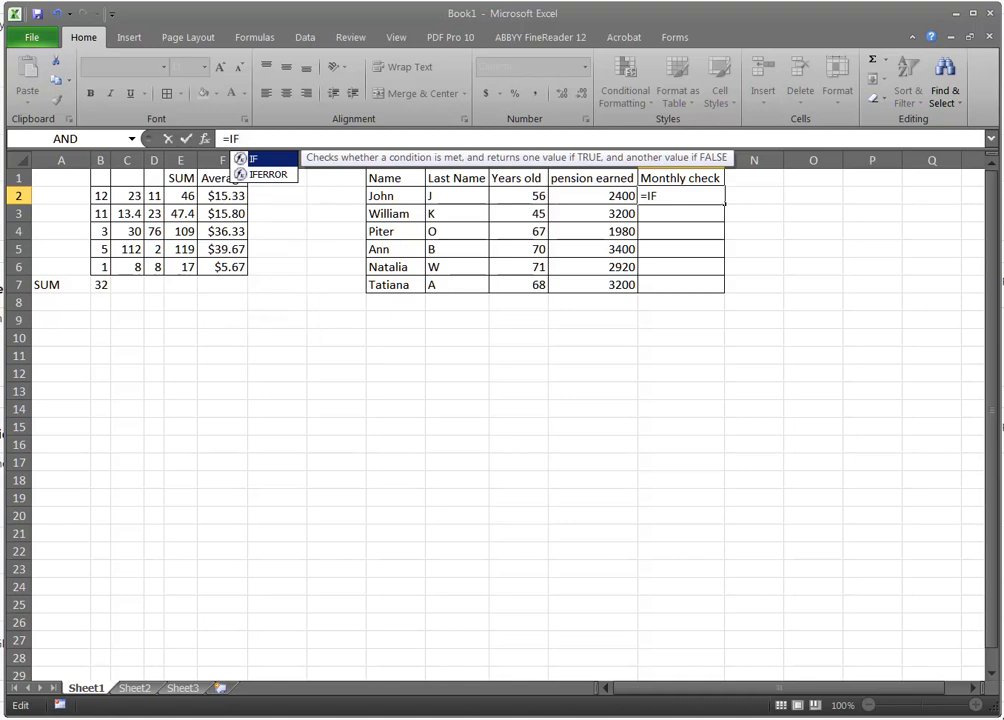
type("(")
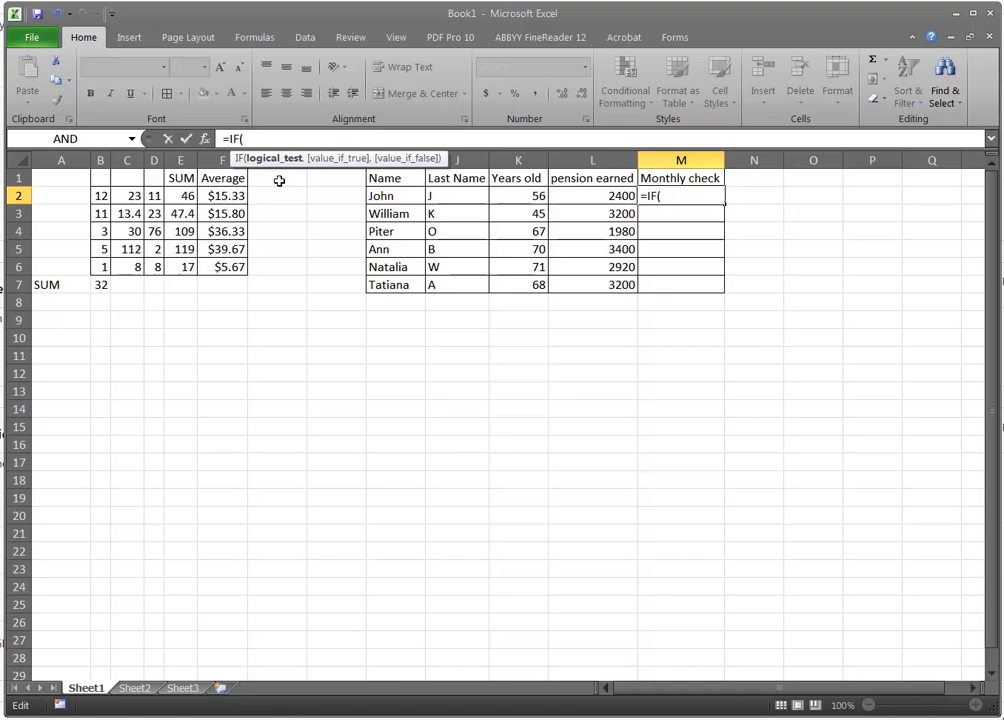
type("K2>=67")
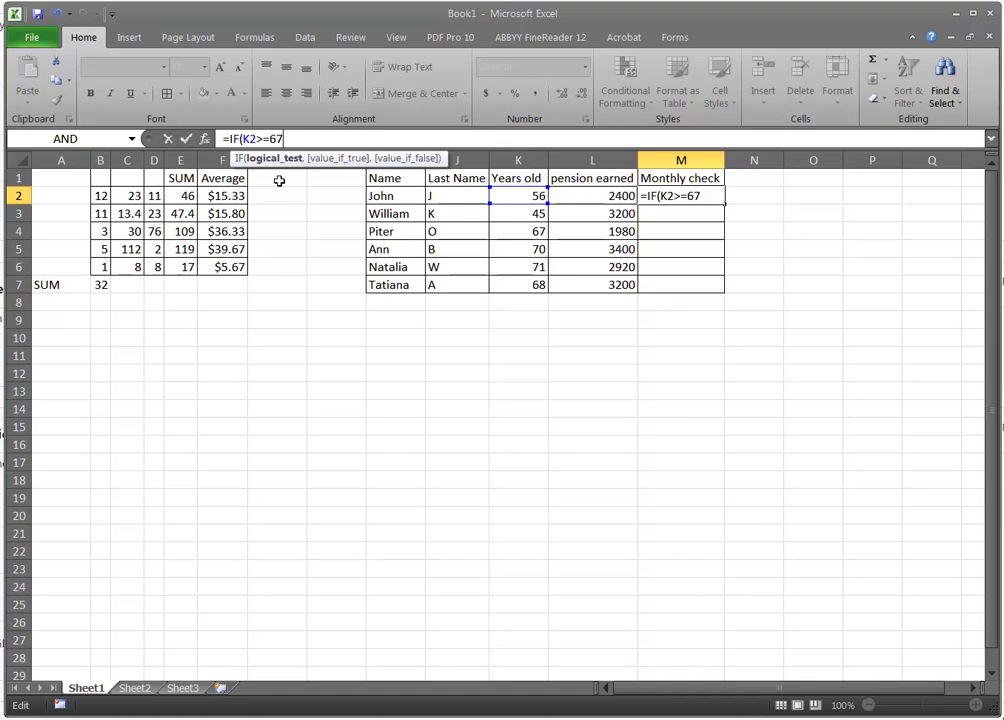
type(",")
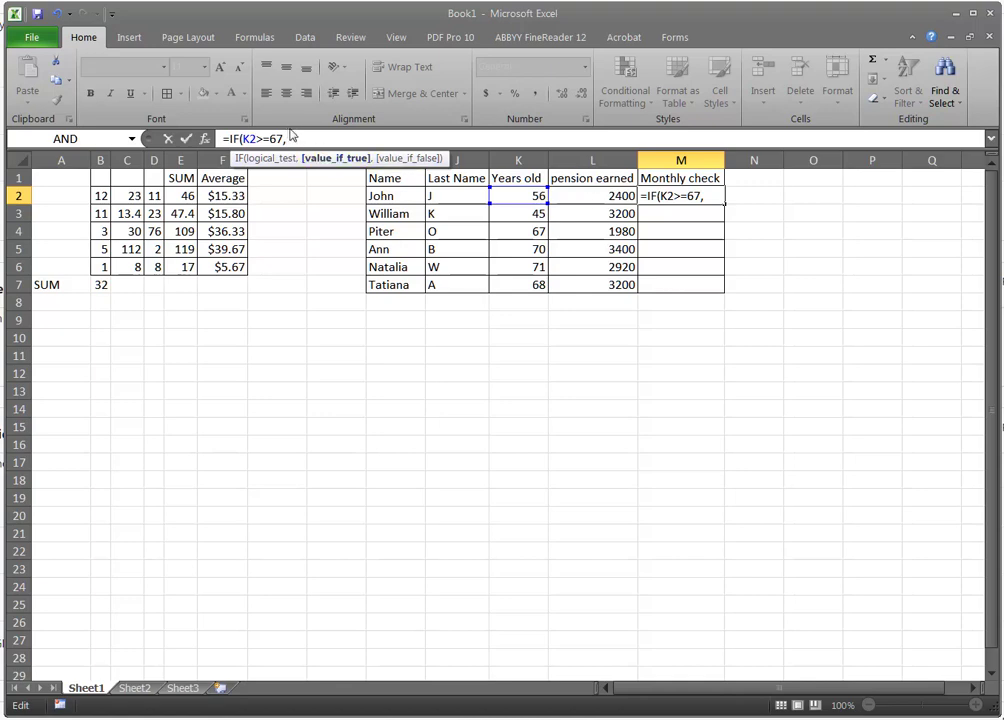
type("L2")
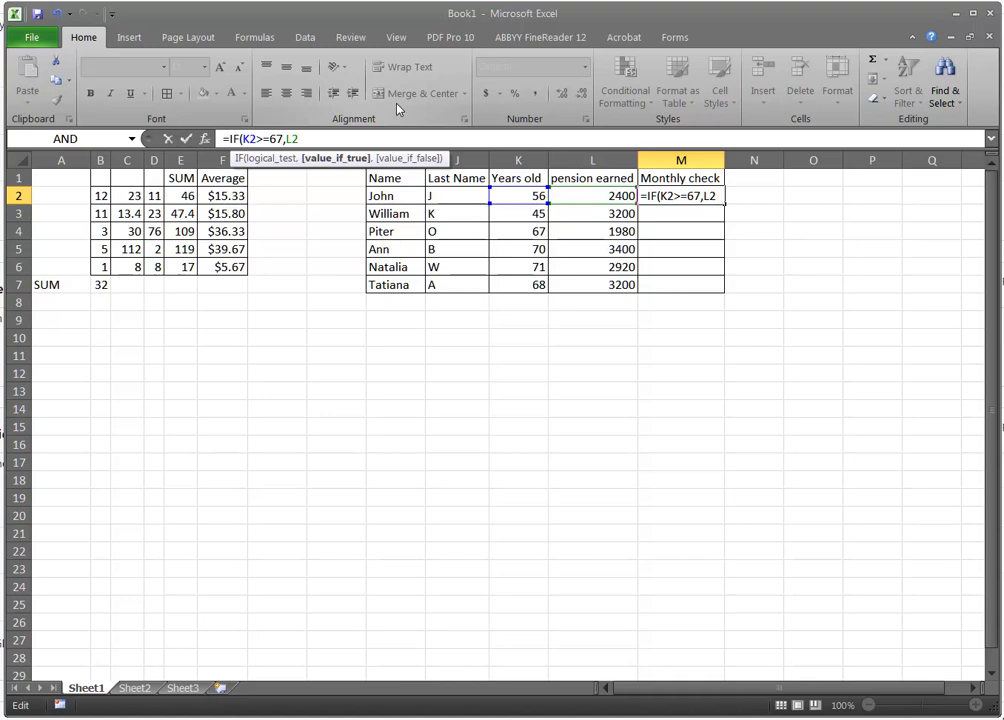
type(",")
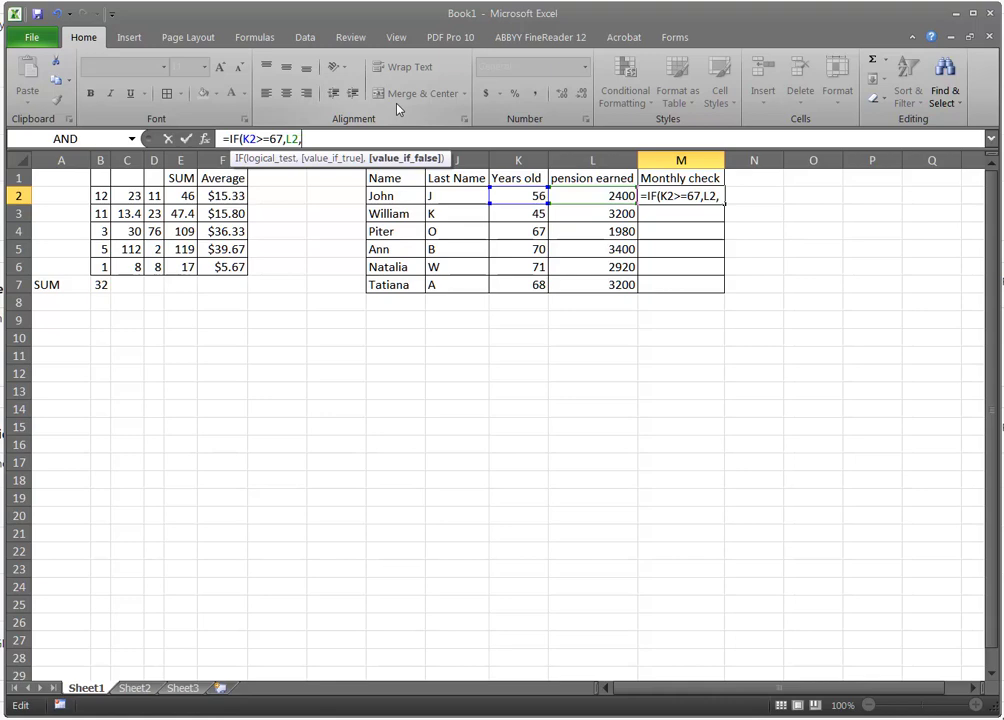
type("0")
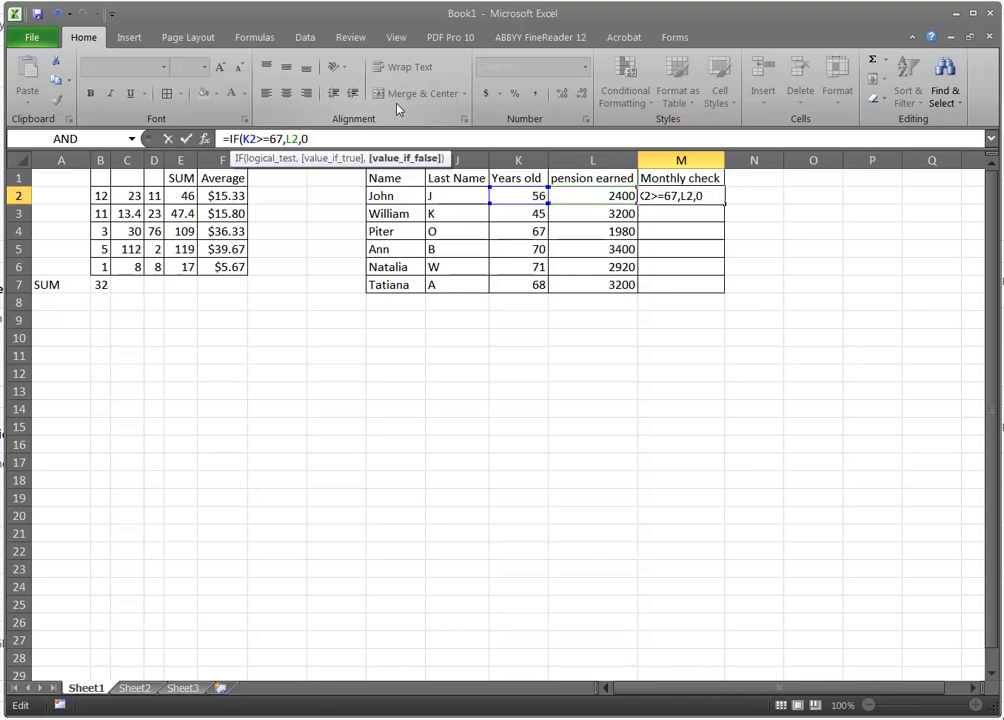
type(")")
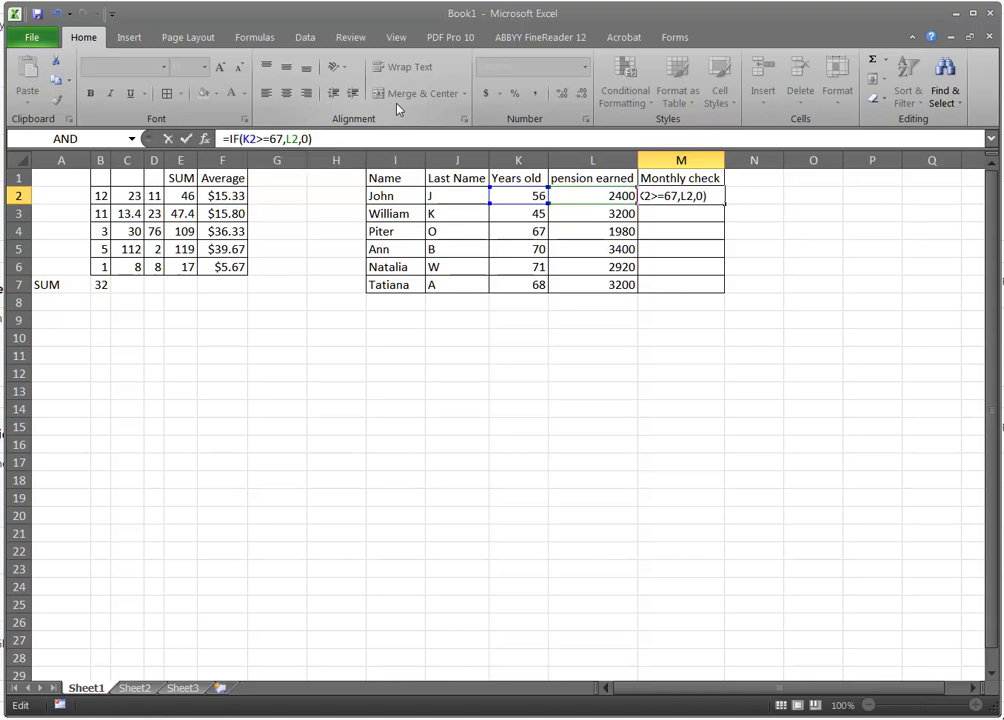
left_click(187, 139)
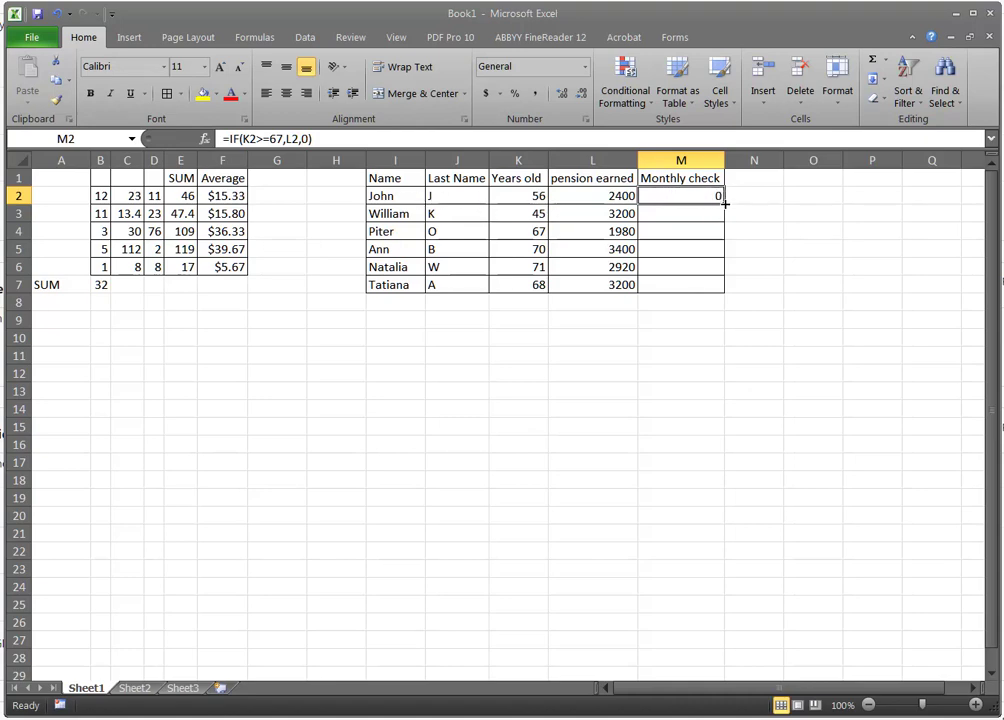
left_click_drag(725, 204, 729, 288)
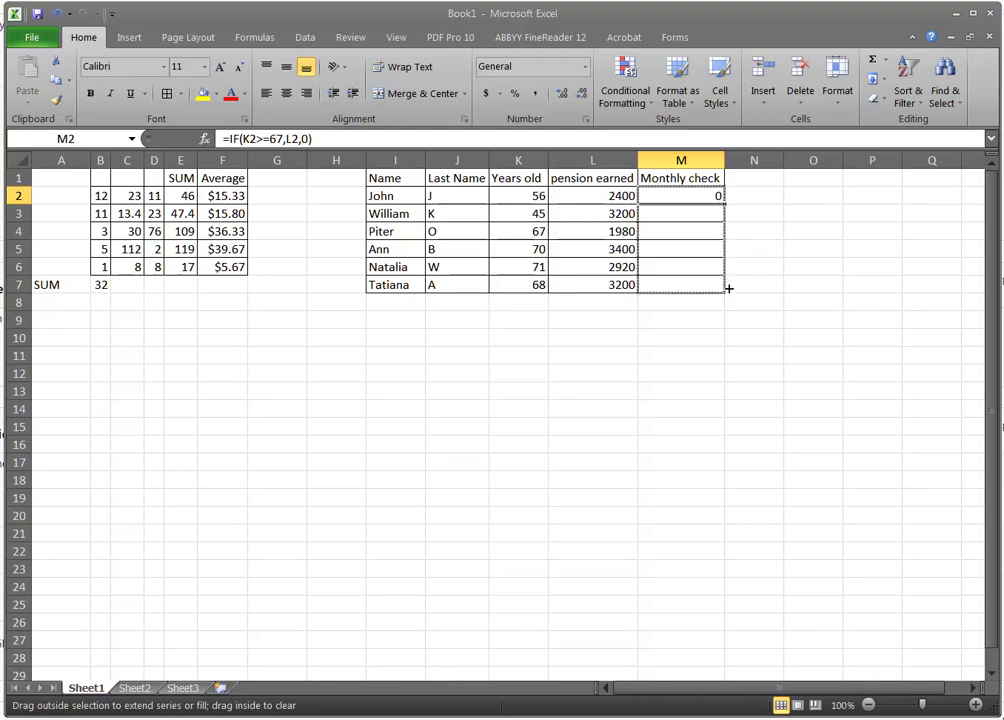
left_click_drag(729, 288, 729, 288)
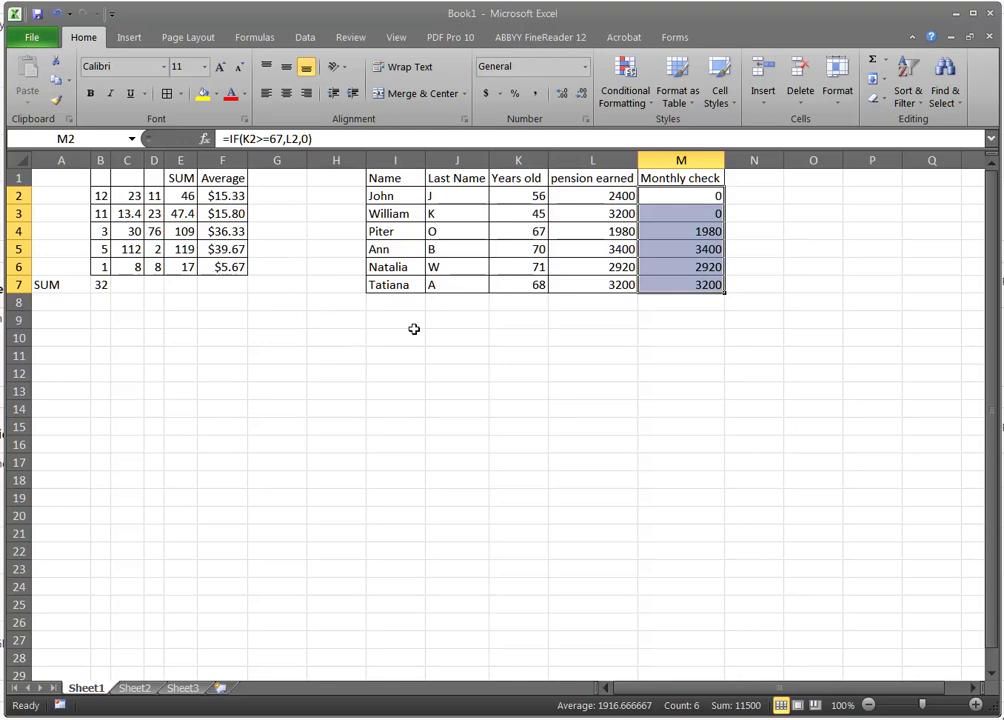
Step: Apply the dollar Accounting number format to the pension earned and Monthly check amounts in L2:M7
left_click(845, 316)
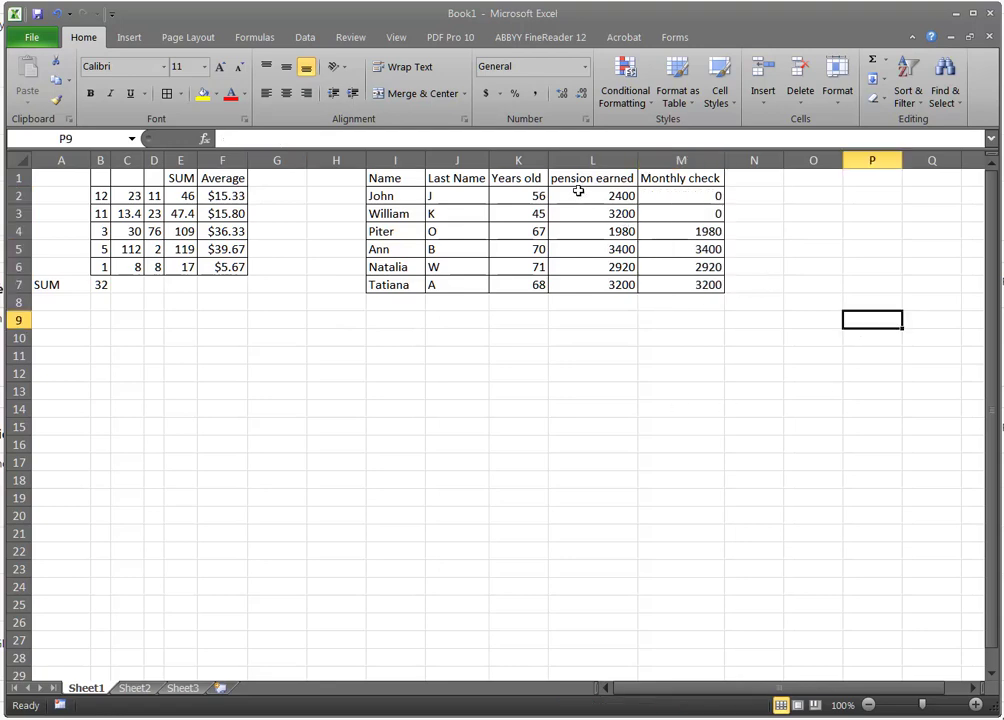
left_click_drag(578, 195, 680, 285)
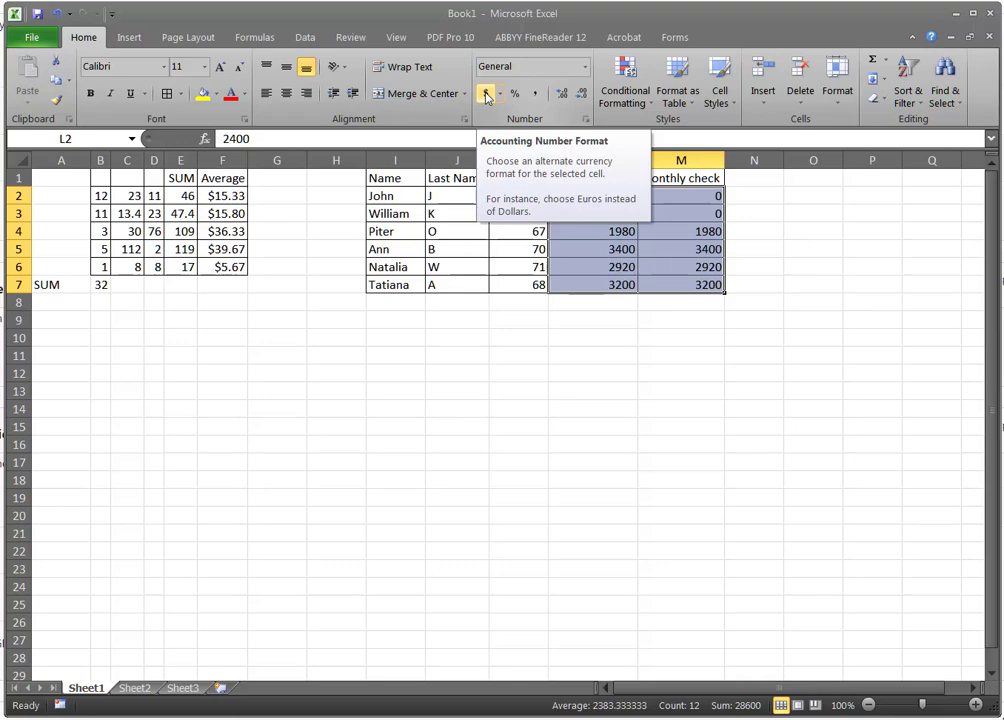
left_click(487, 96)
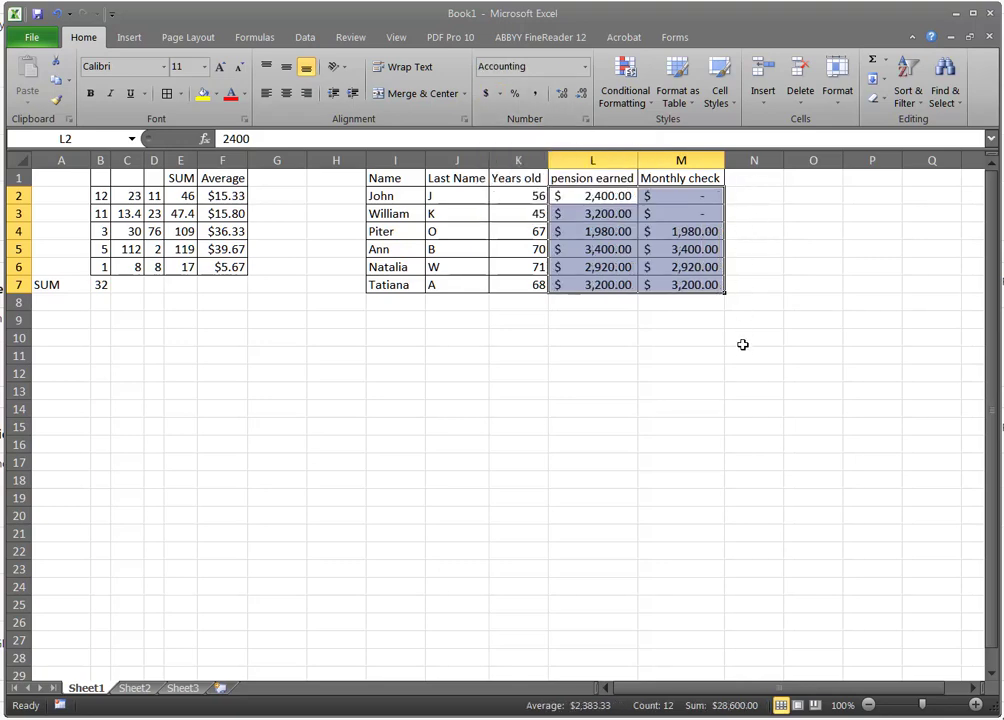
left_click(340, 424)
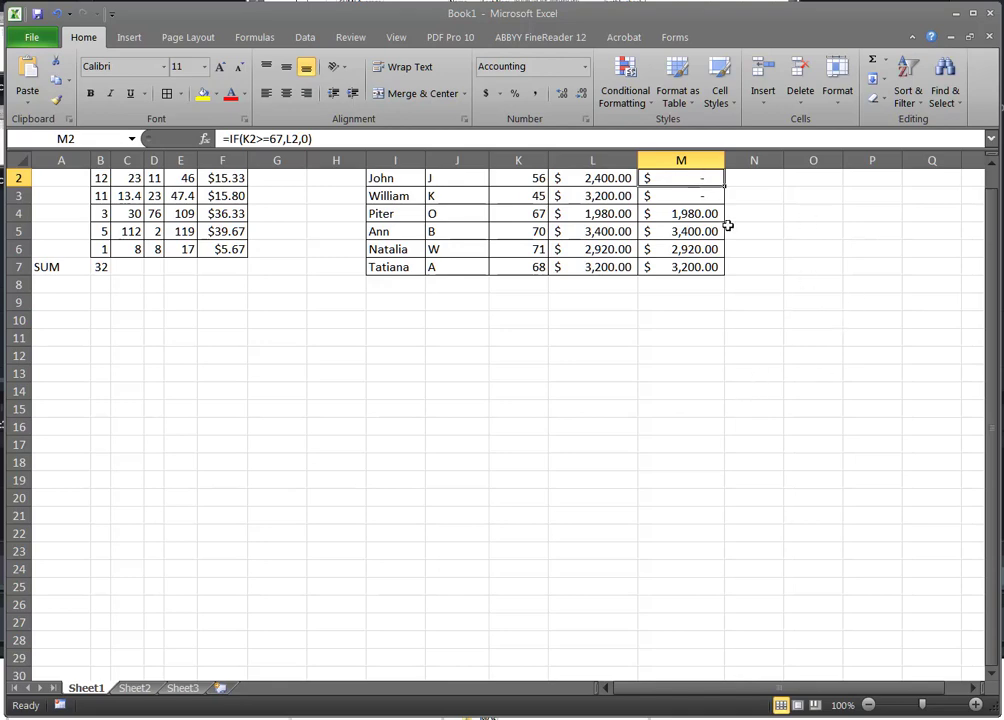
Step: Add a Less Than $3000 conditional format with Light Red Fill with Dark Red Text to M2, and fill it down through M7
left_click(625, 66)
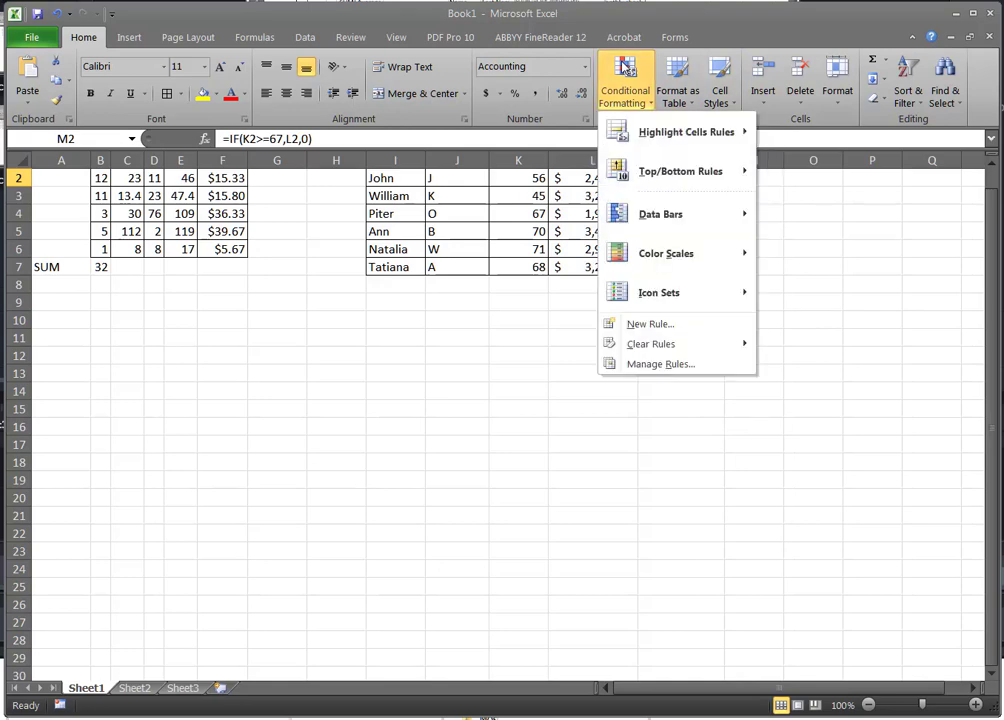
mouse_move(628, 135)
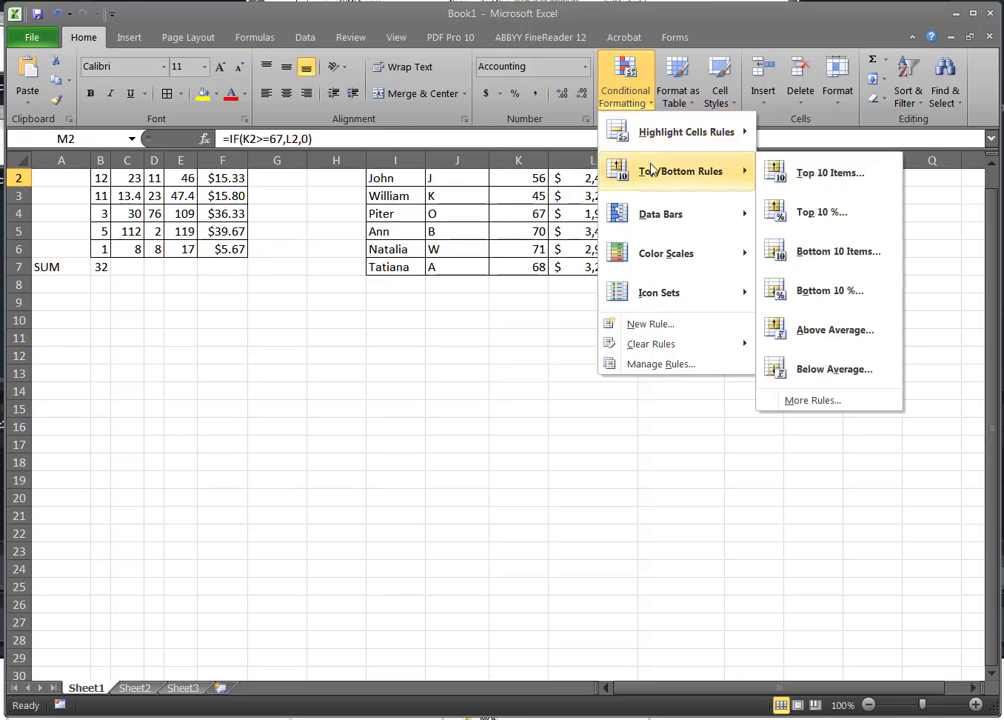
mouse_move(653, 222)
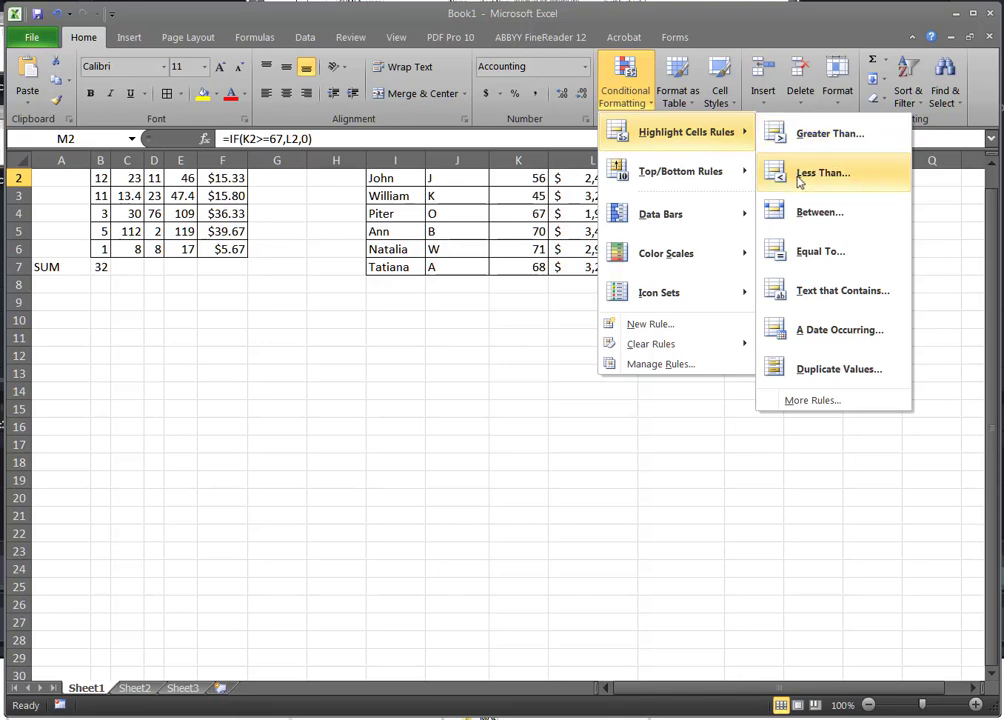
left_click(808, 177)
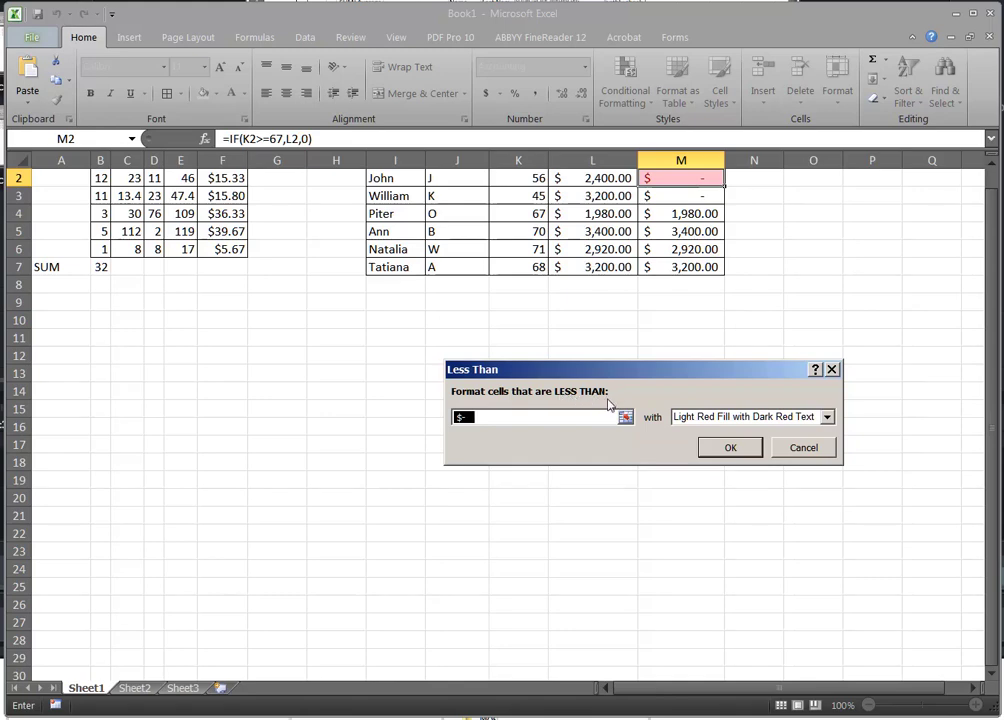
left_click(497, 416)
key("BackSpace")
type("3000")
left_click(828, 418)
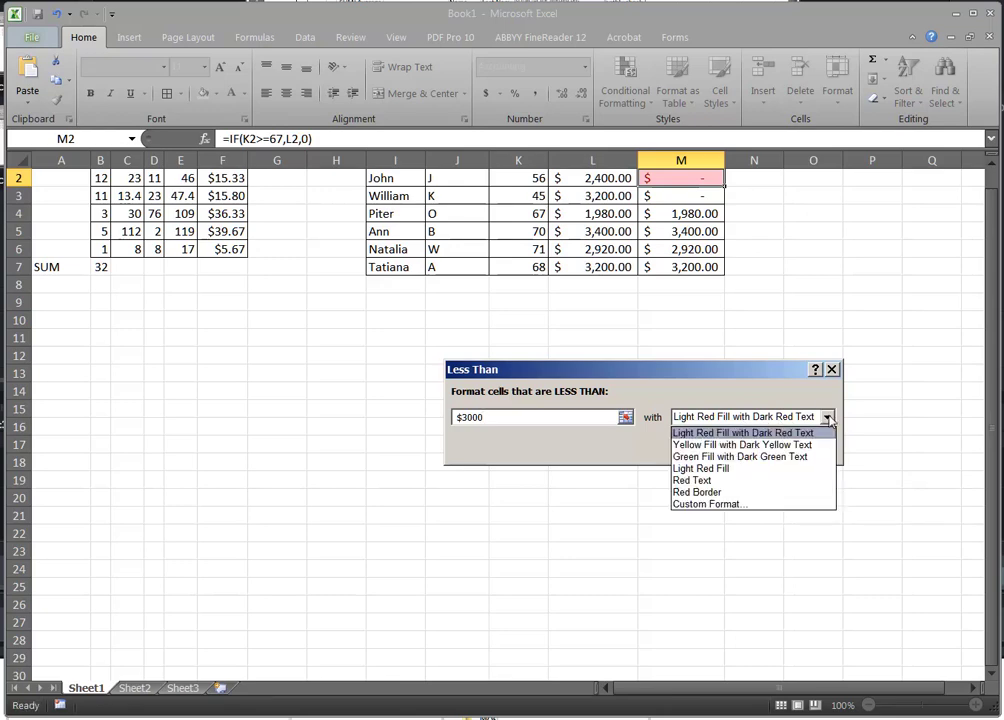
left_click(735, 434)
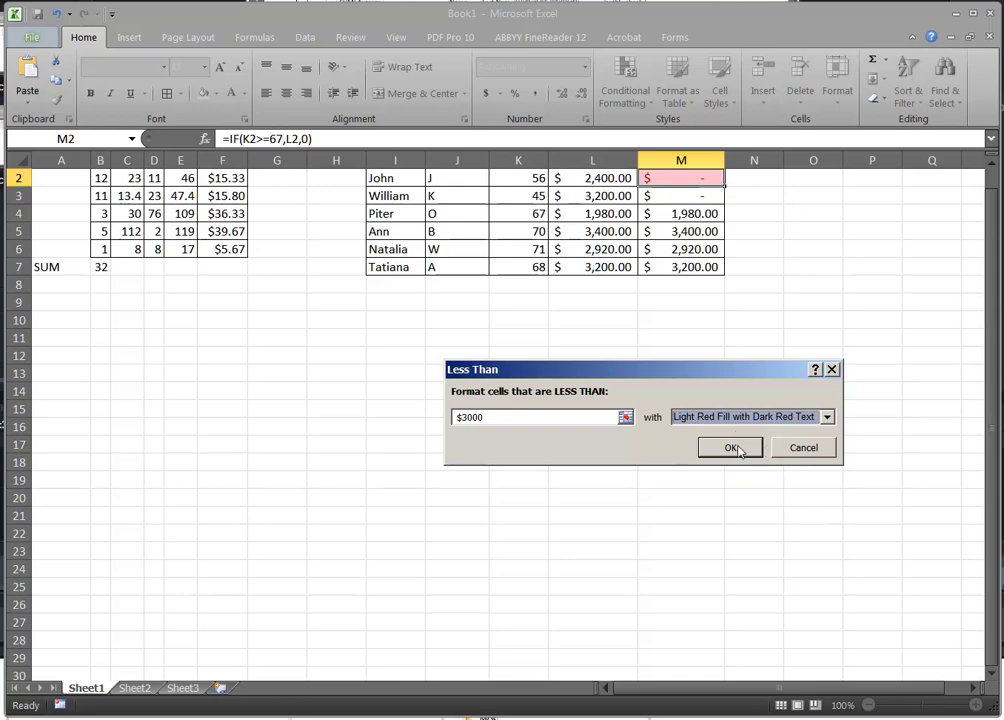
left_click(736, 451)
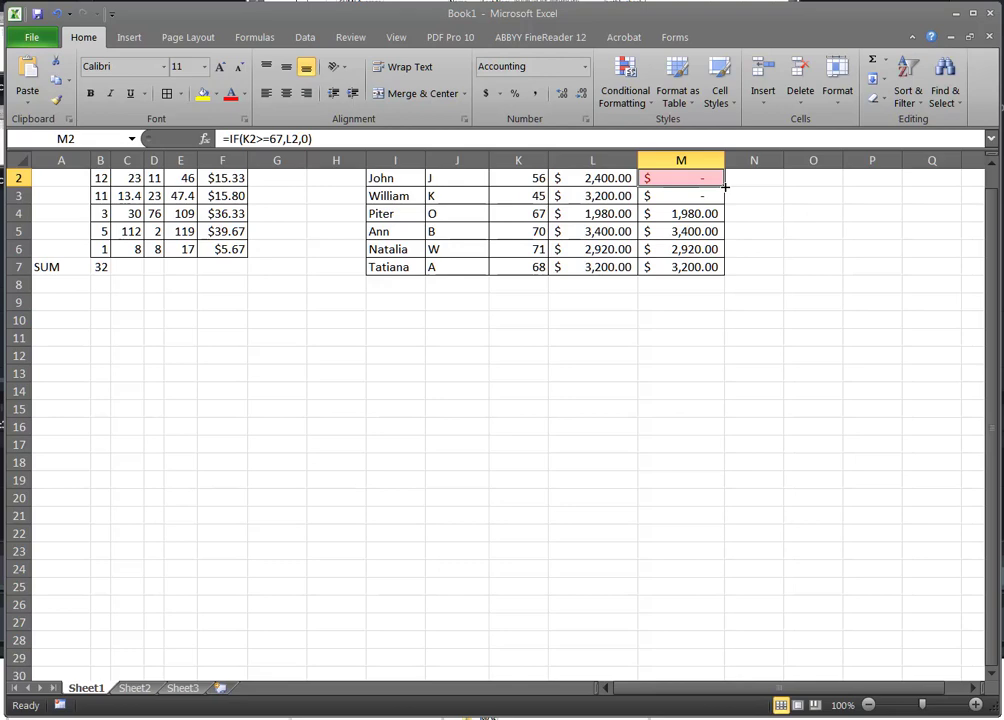
left_click_drag(725, 186, 726, 273)
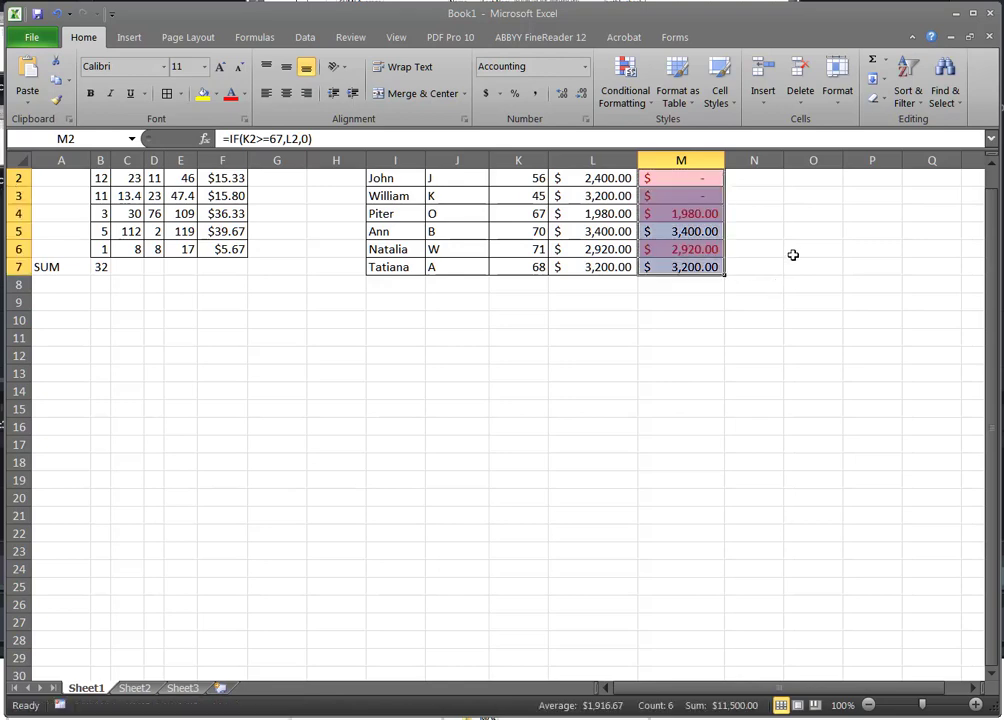
left_click(791, 251)
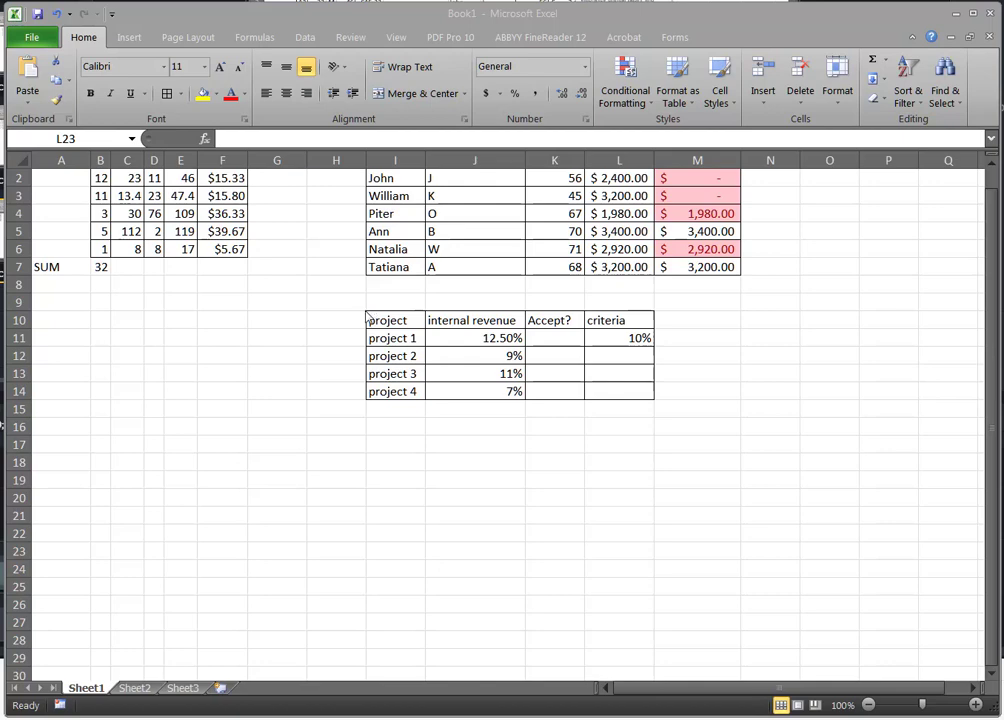
Step: Fill the project table I10:L14 with yellow
left_click_drag(372, 318, 632, 388)
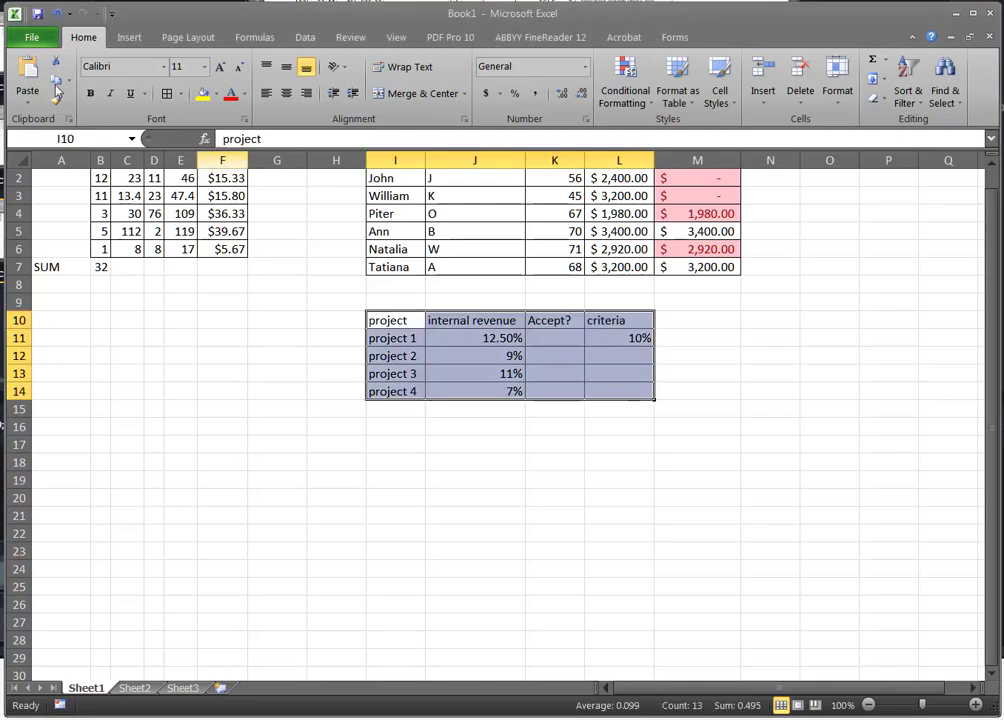
left_click(202, 93)
left_click(818, 300)
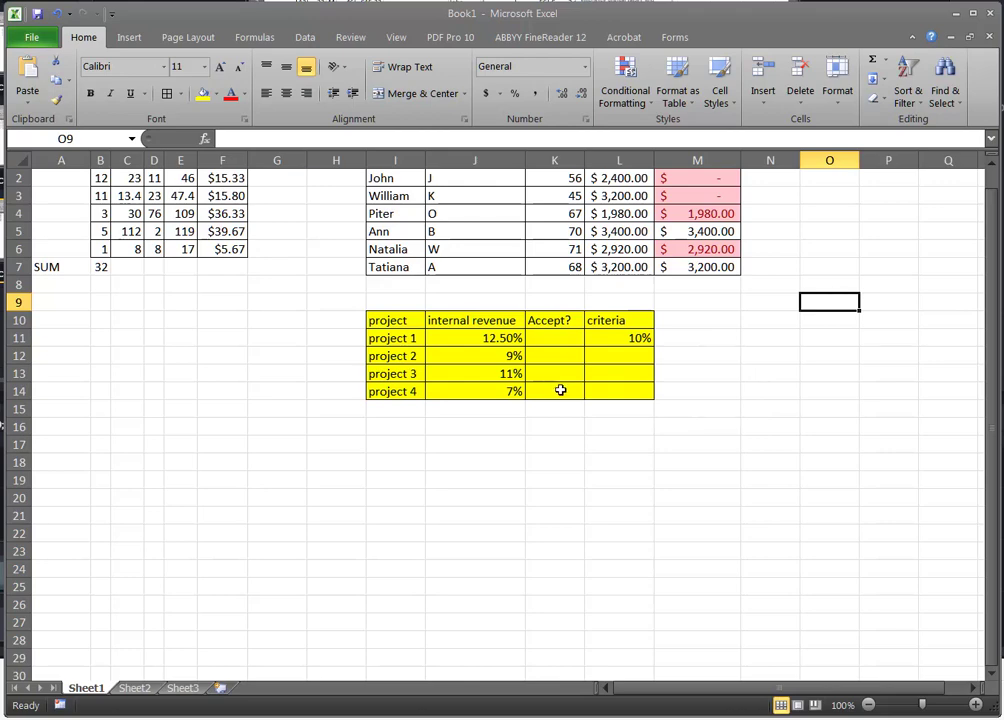
Step: Enter =IF(J11>=$L$11,"accept","reject") in L18, and move the formula to K11 under Accept?
left_click(468, 340)
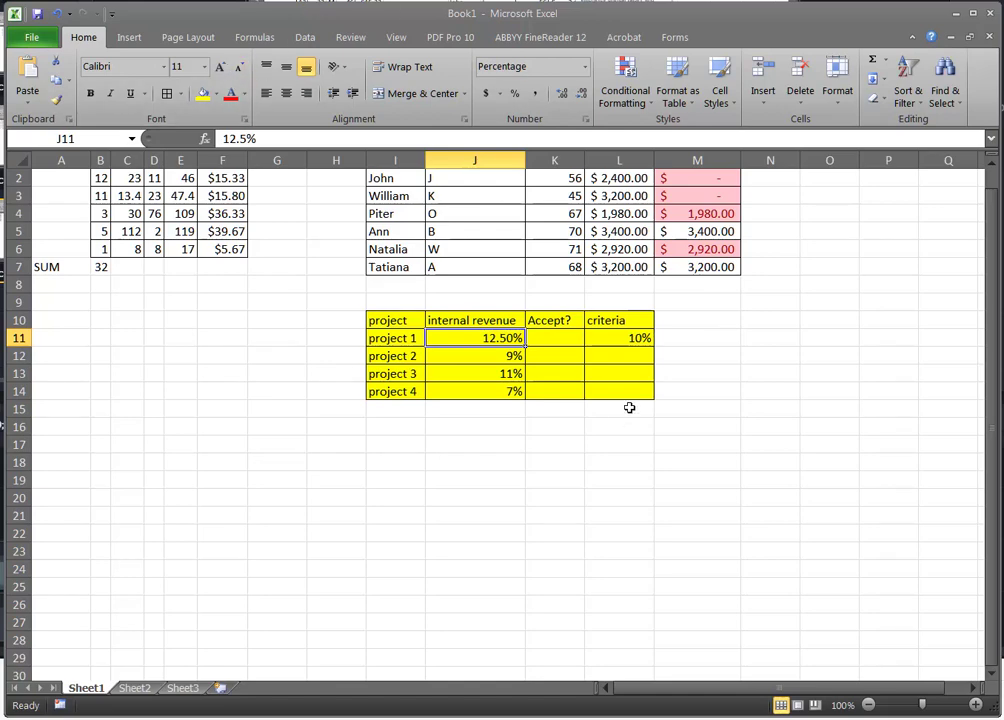
left_click(619, 462)
type("=")
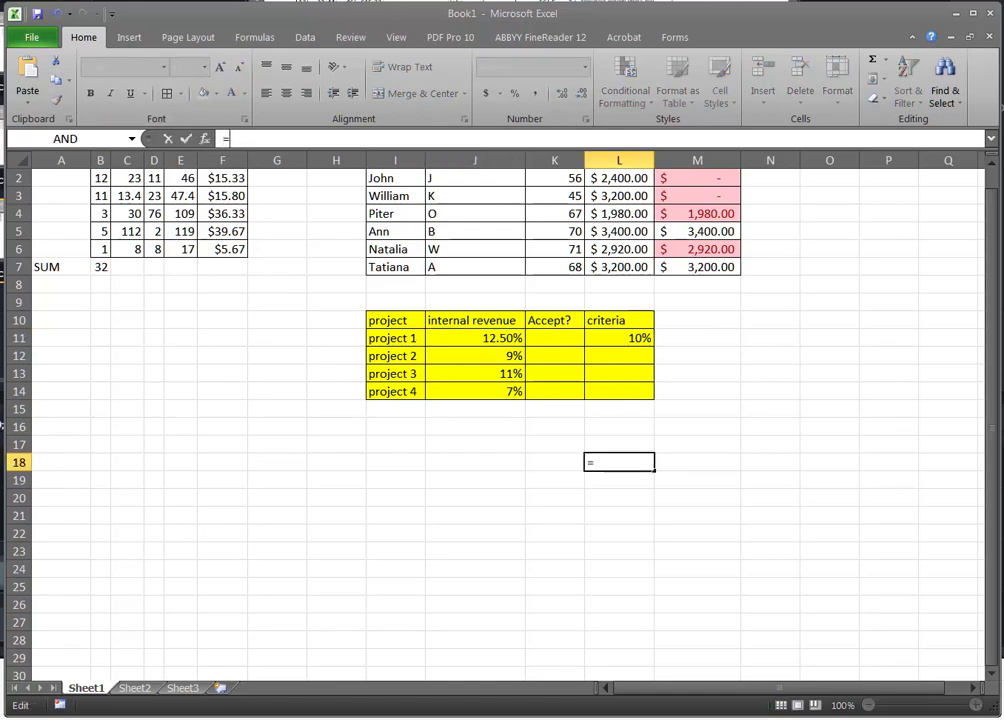
type("IF")
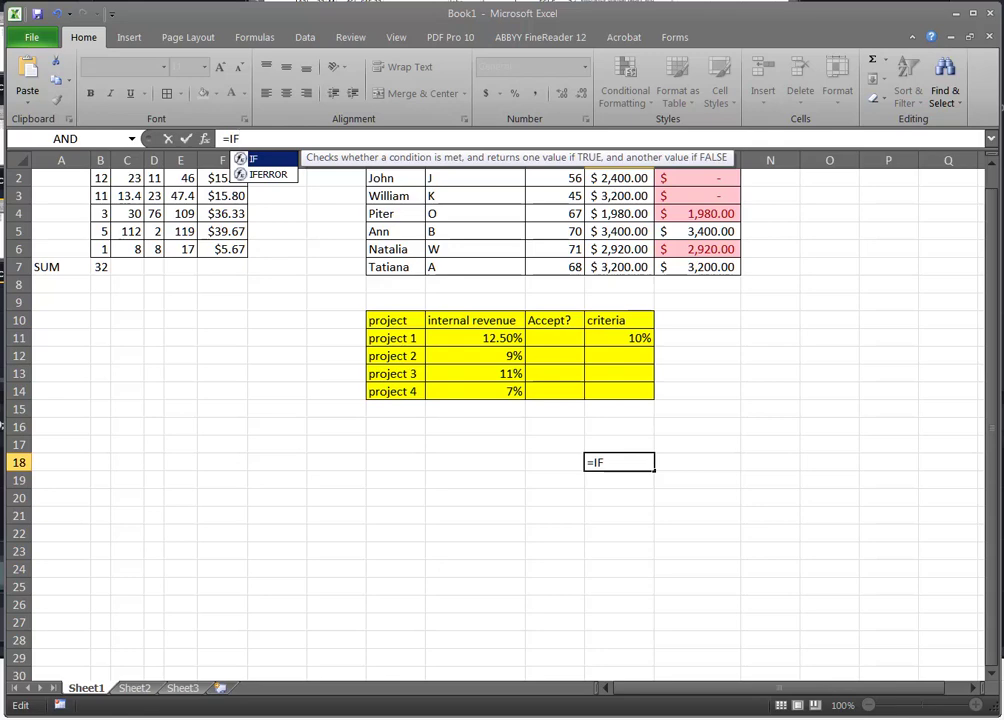
type("(")
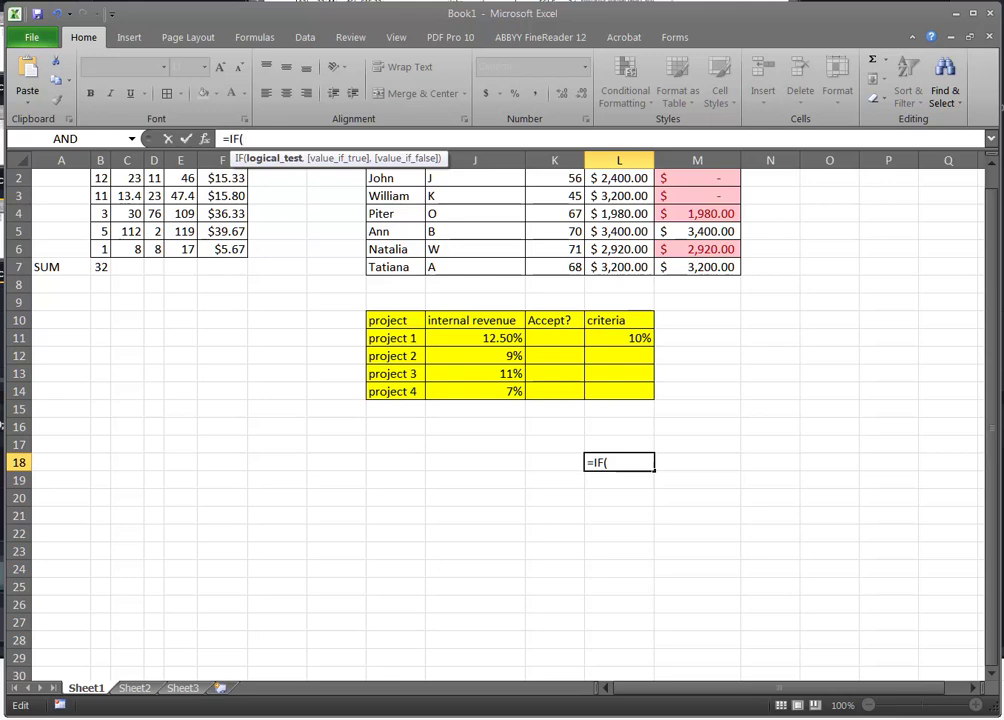
type("J11>=")
type("$")
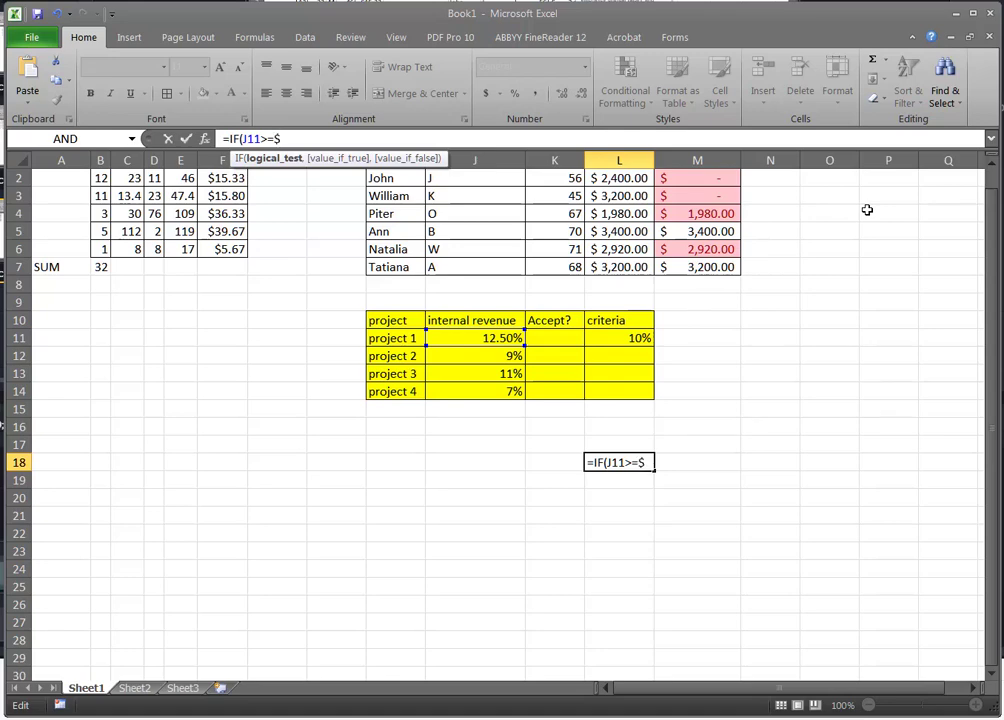
type("L$11,")
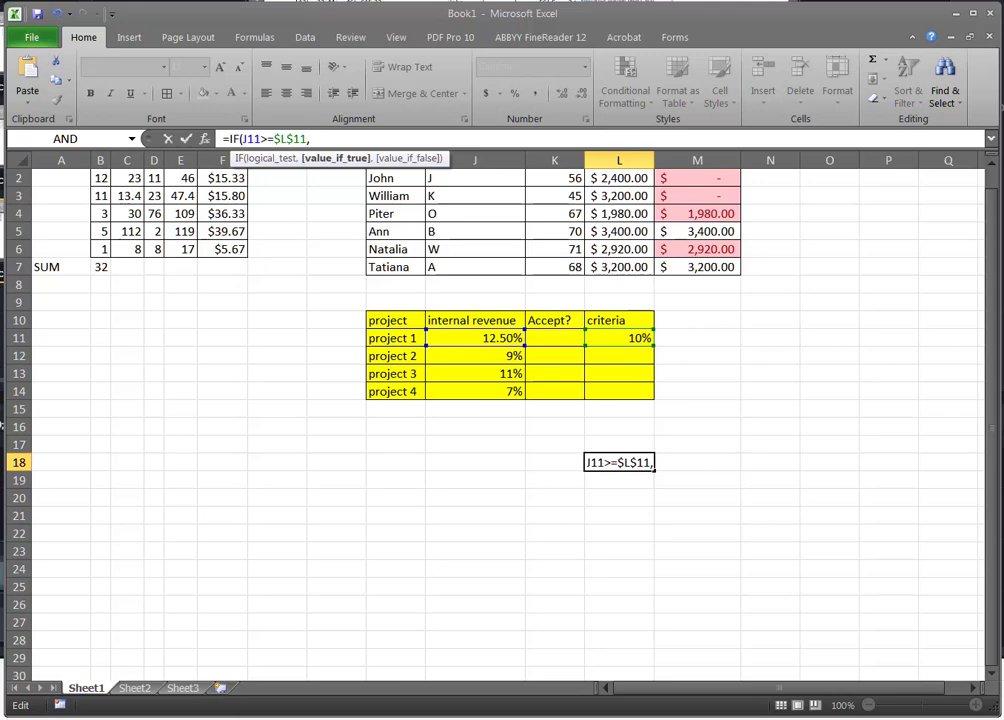
type("\"accept\",")
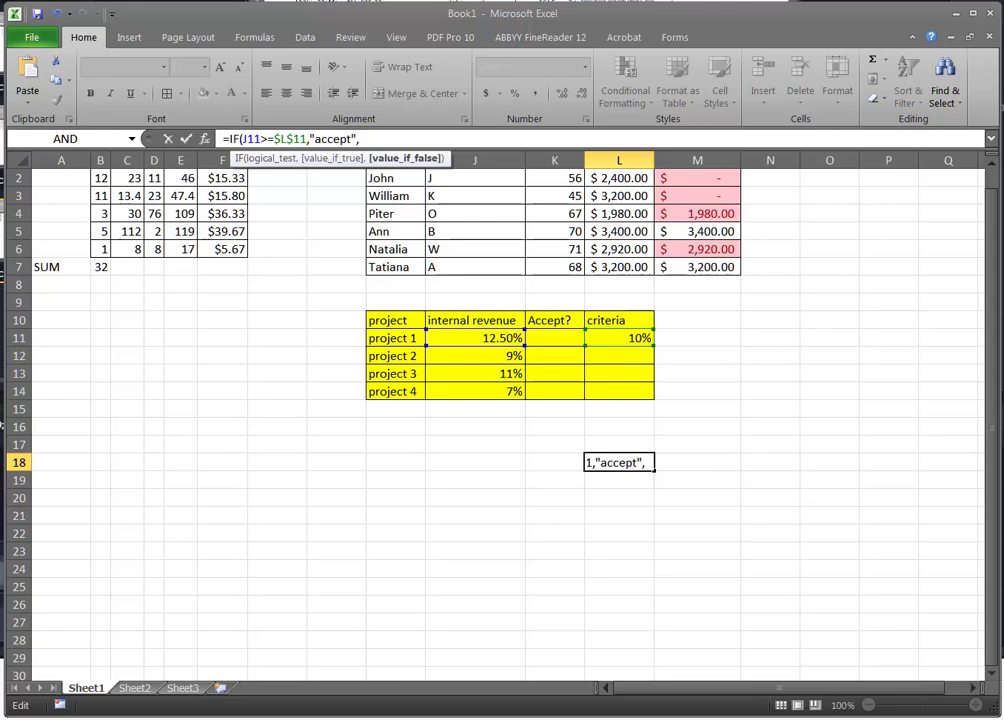
type("\"reject\")")
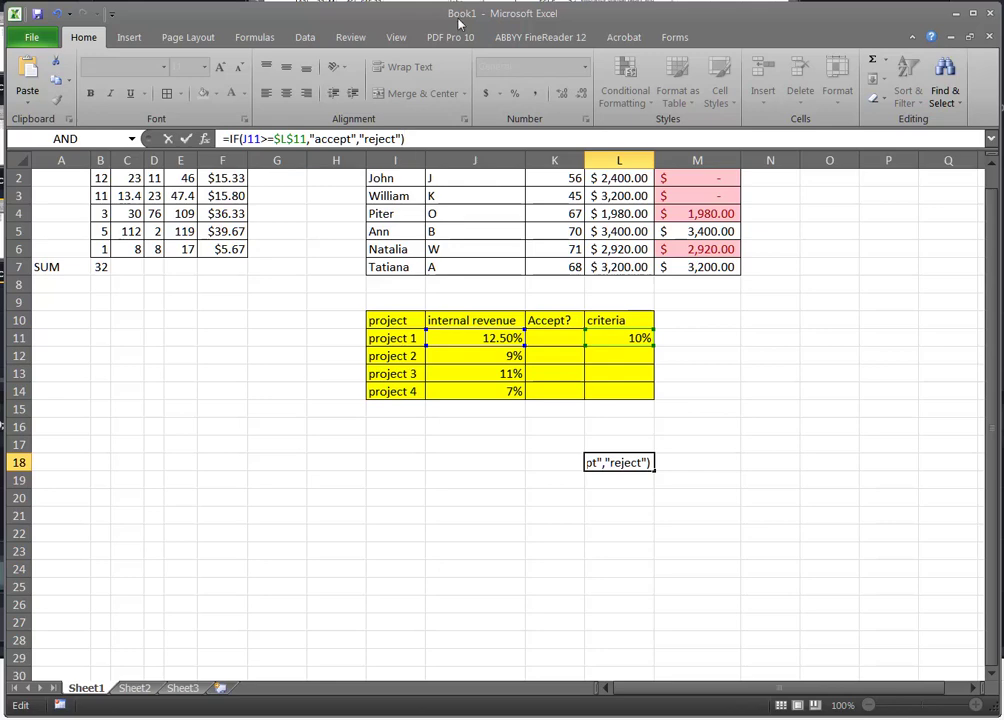
key("ctrl+Return")
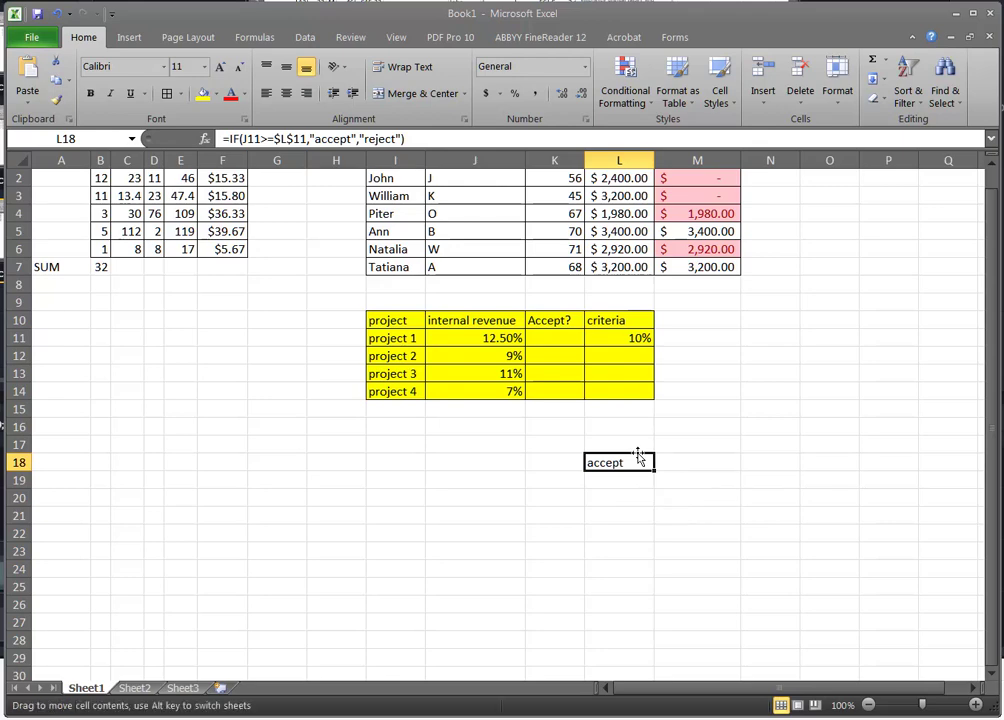
left_click_drag(639, 455, 562, 339)
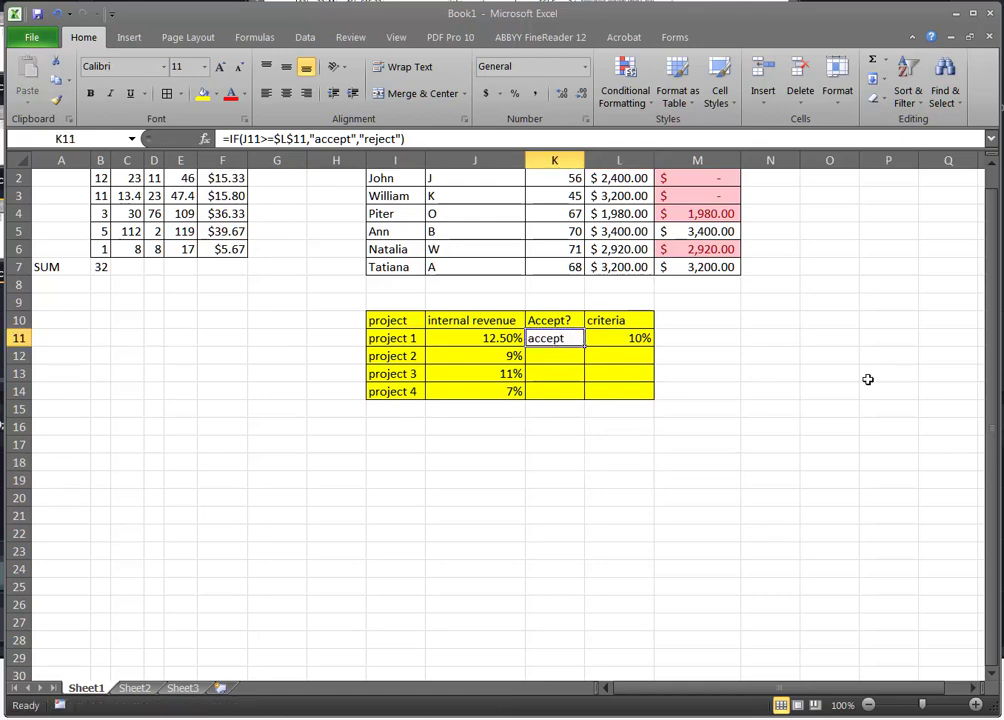
left_click(812, 369)
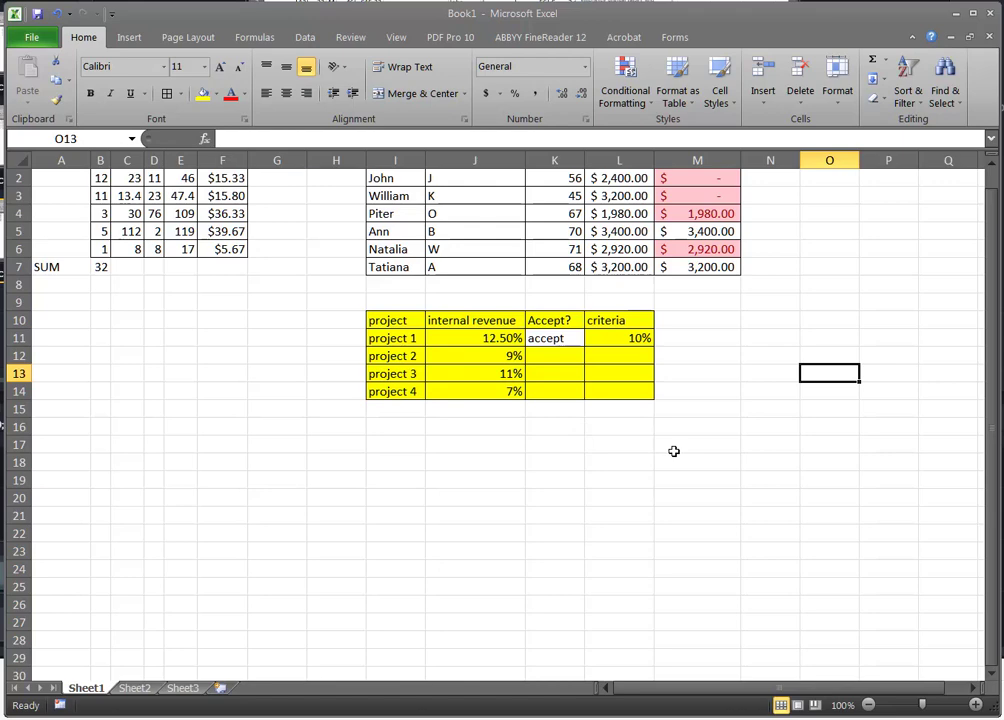
Step: Fill the formula in K11 down through K14, and add borders to all cells of K11:K14
left_click(567, 339)
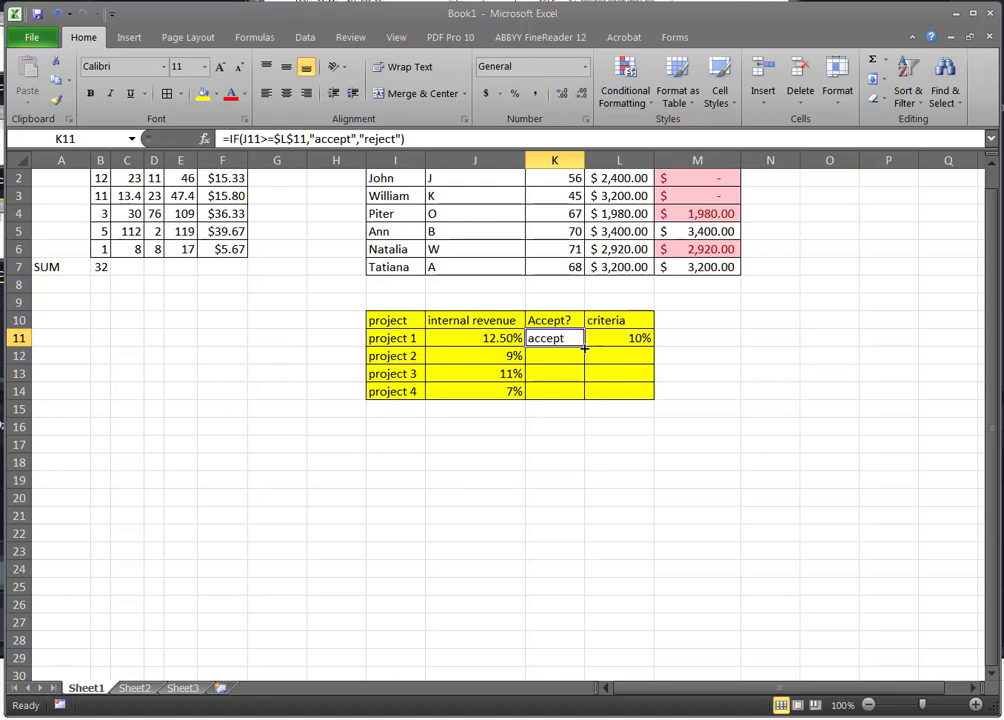
left_click_drag(584, 347, 587, 393)
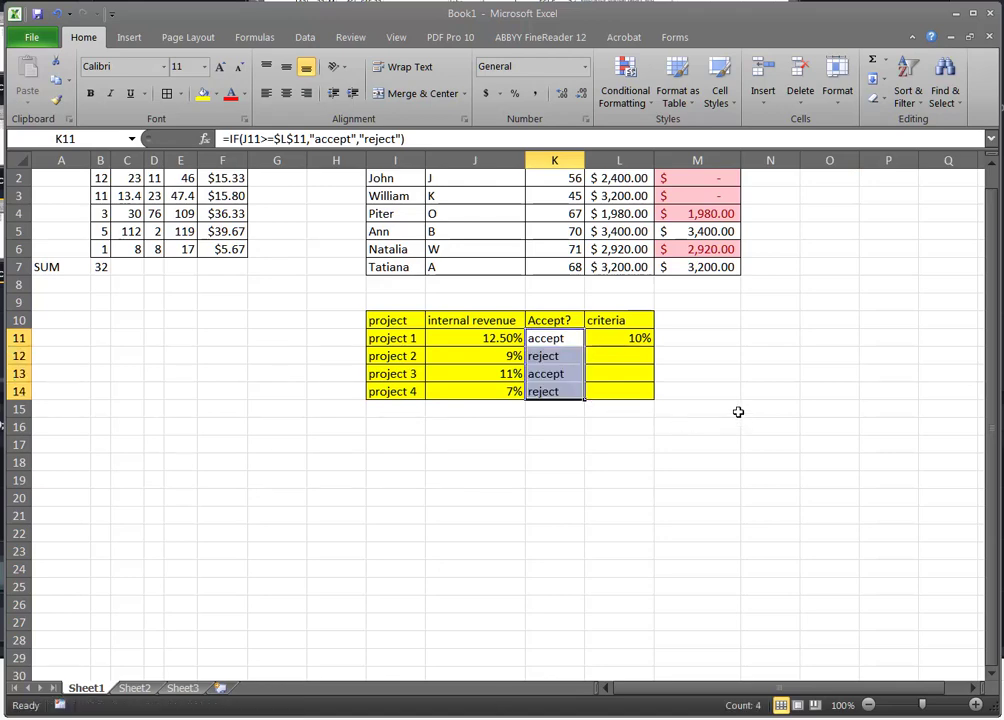
left_click(737, 411)
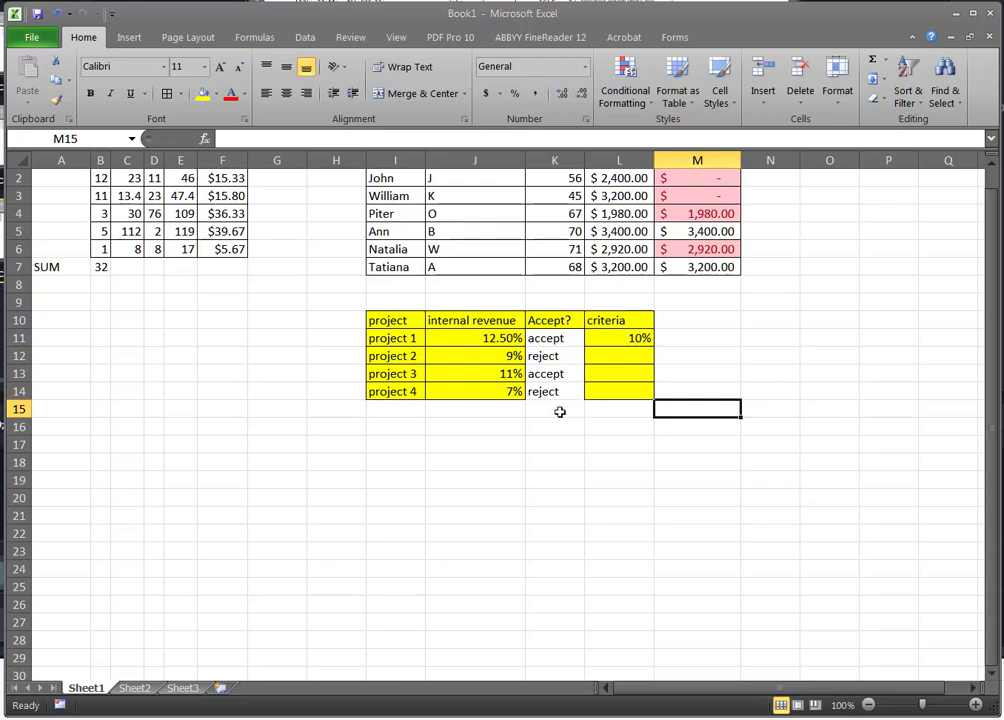
left_click_drag(572, 338, 585, 392)
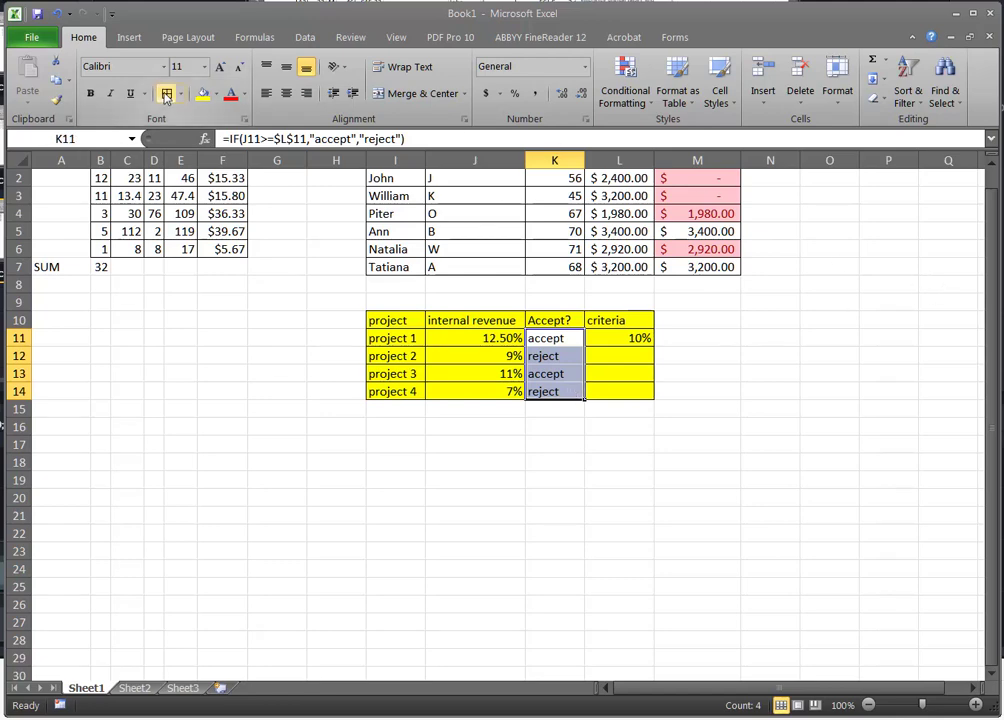
left_click(831, 322)
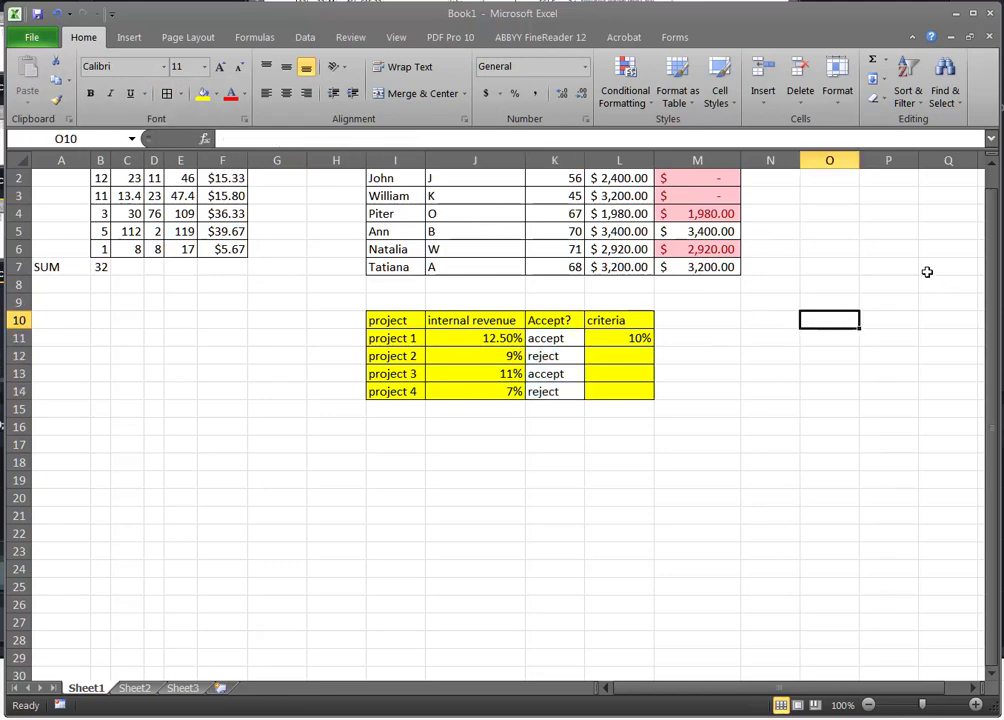
Step: Check the formula in K11 against the criteria cell, and fill the 10% criteria from L11 down through L14
left_click(620, 338)
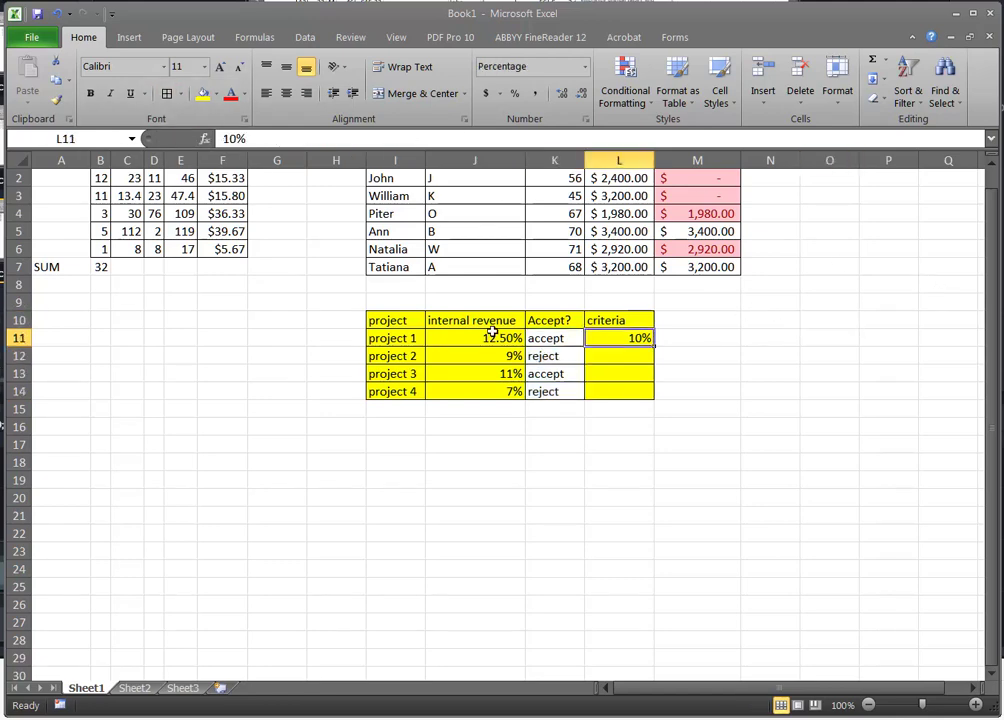
left_click(560, 338)
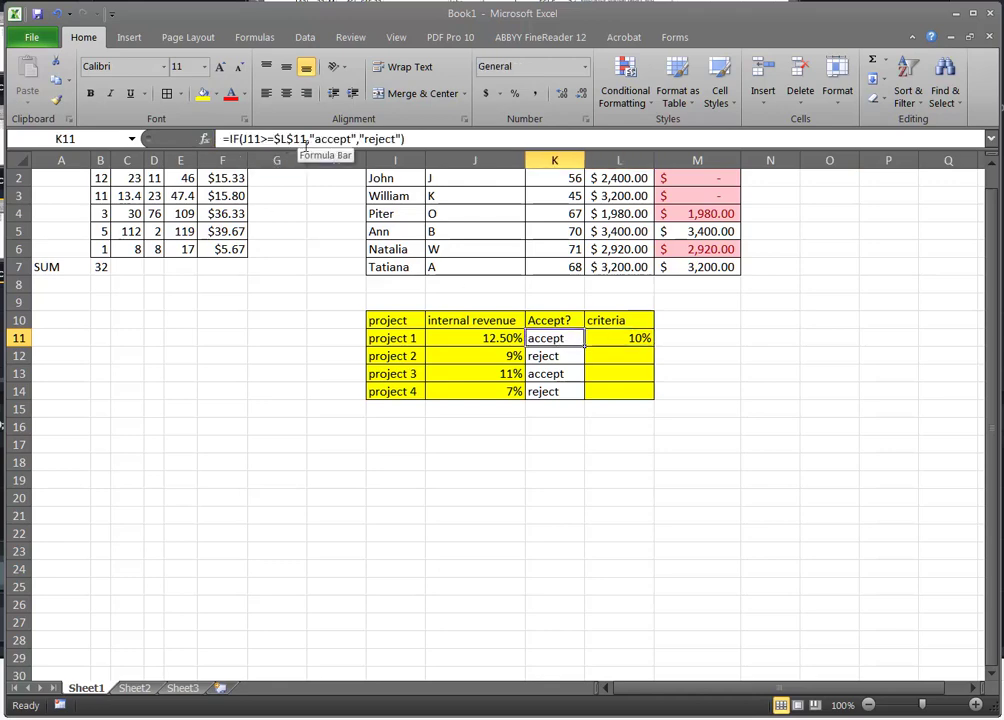
left_click(630, 338)
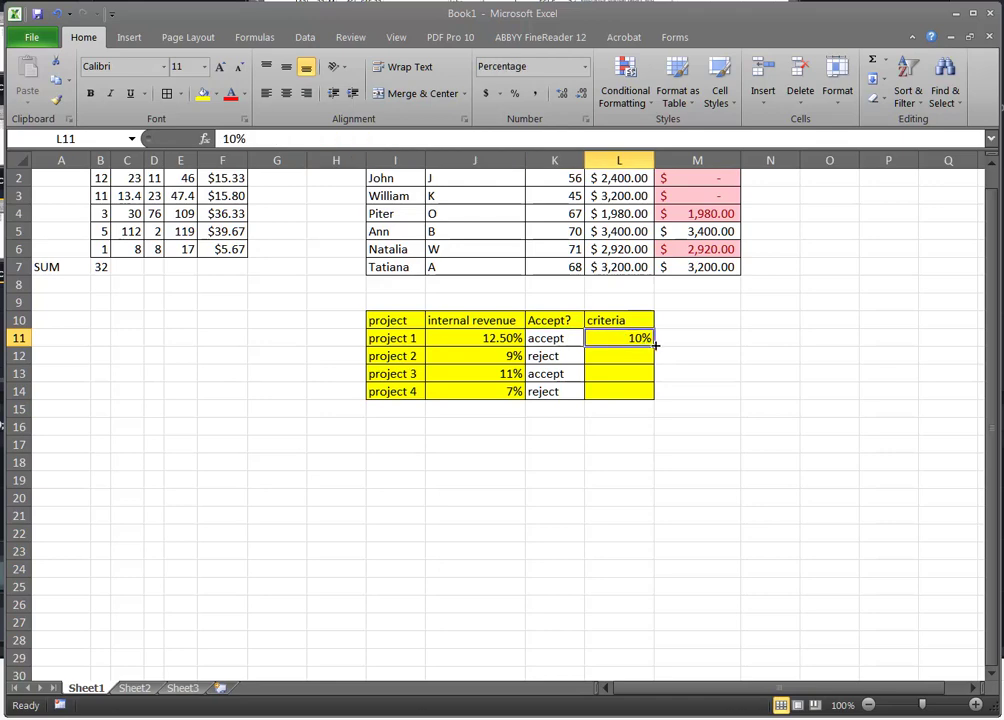
left_click_drag(654, 346, 659, 397)
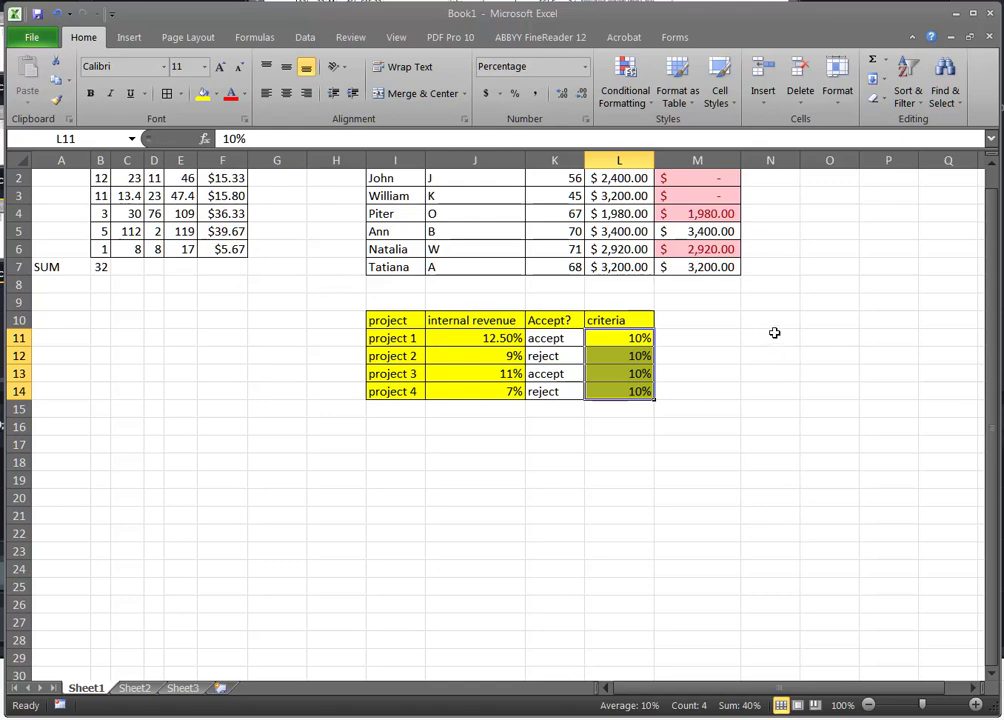
Step: Insert a 2-D clustered column chart from the names in I2:J7 and the pension amounts in L2:L7
left_click(546, 340)
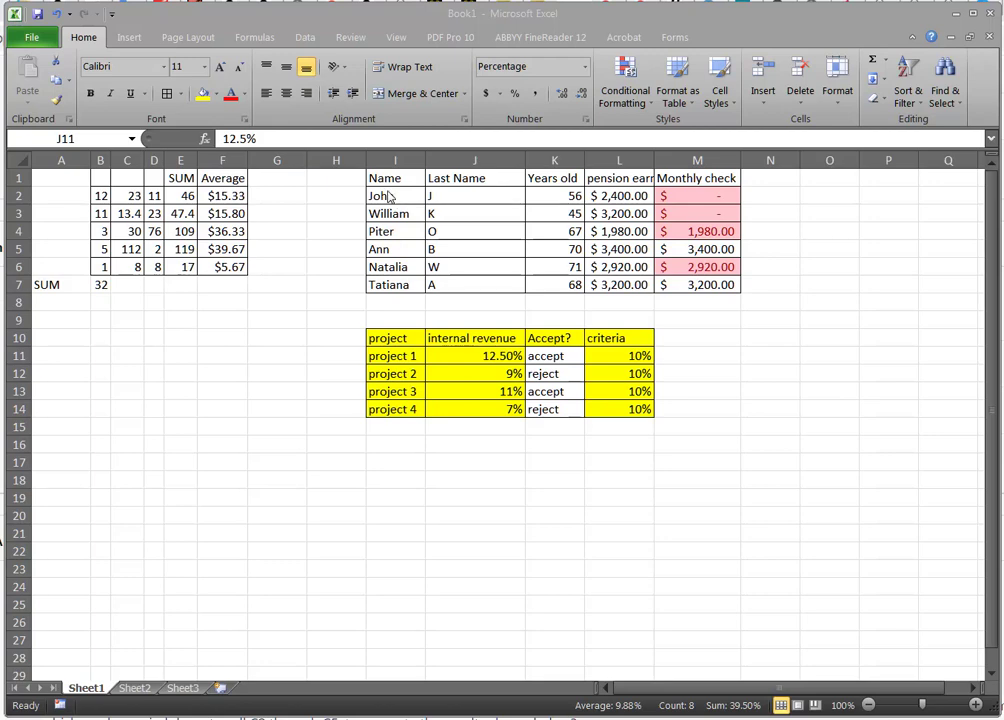
left_click_drag(390, 196, 390, 285)
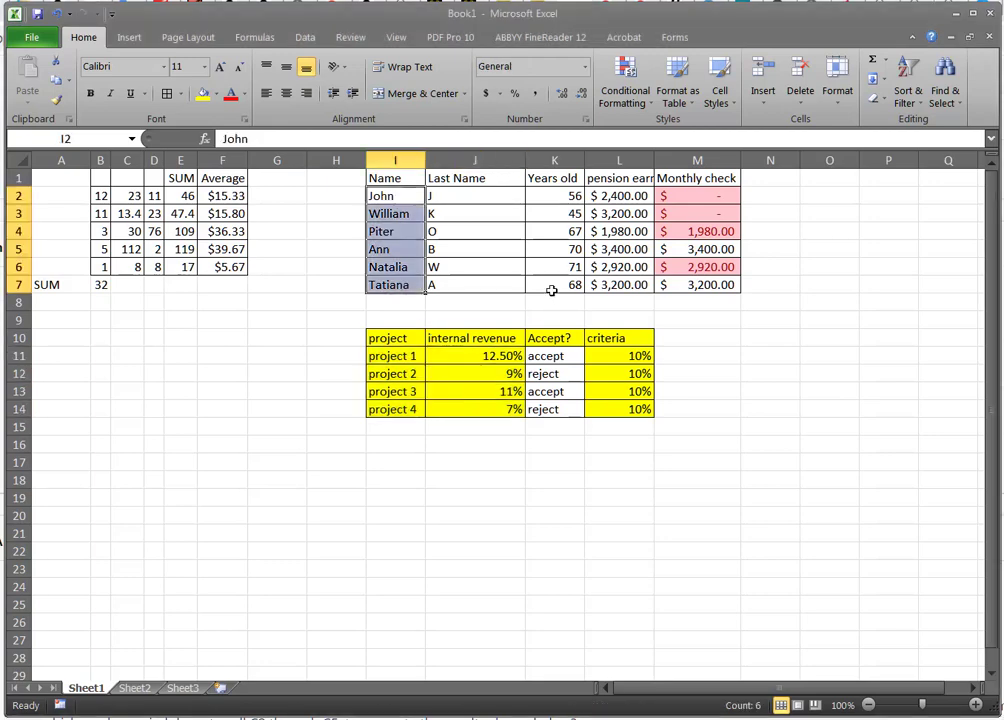
left_click_drag(473, 196, 485, 285)
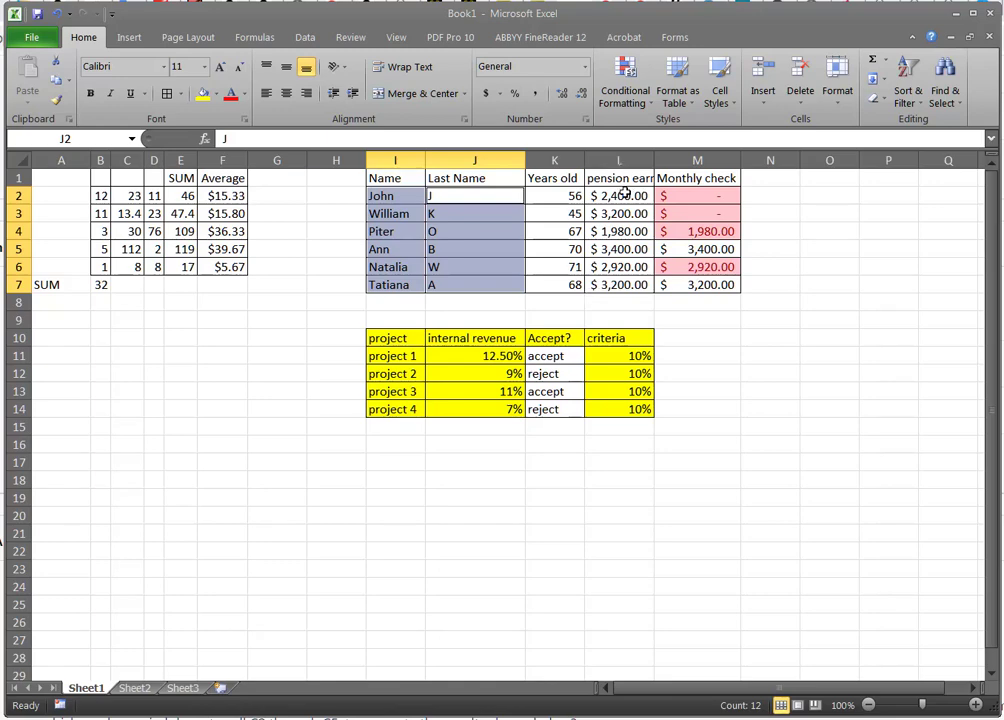
left_click_drag(626, 195, 630, 284)
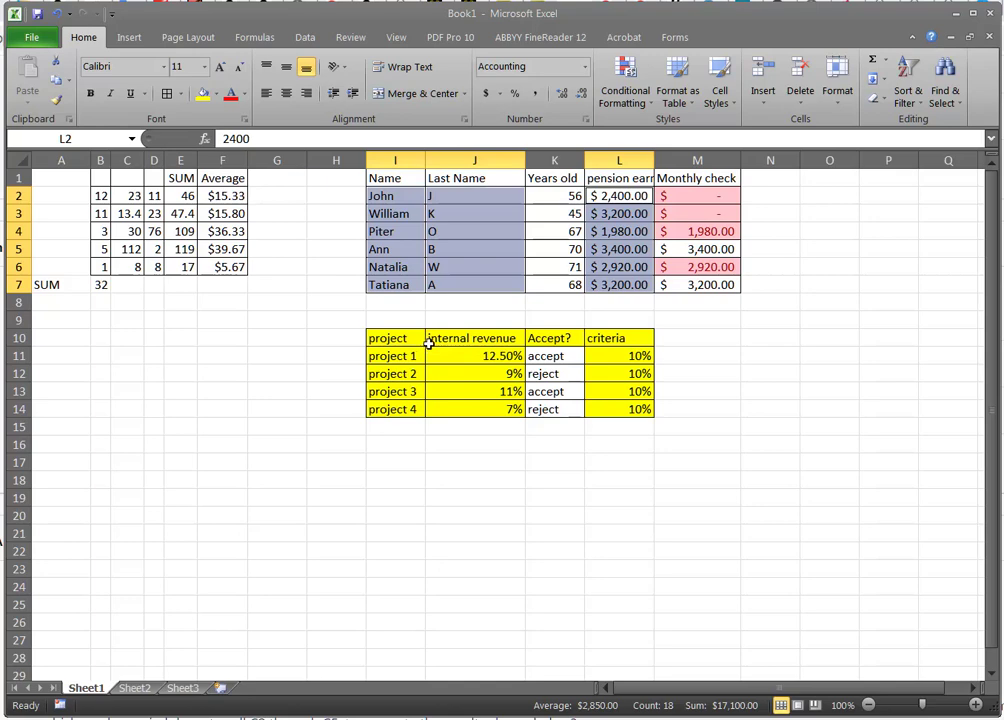
left_click(130, 40)
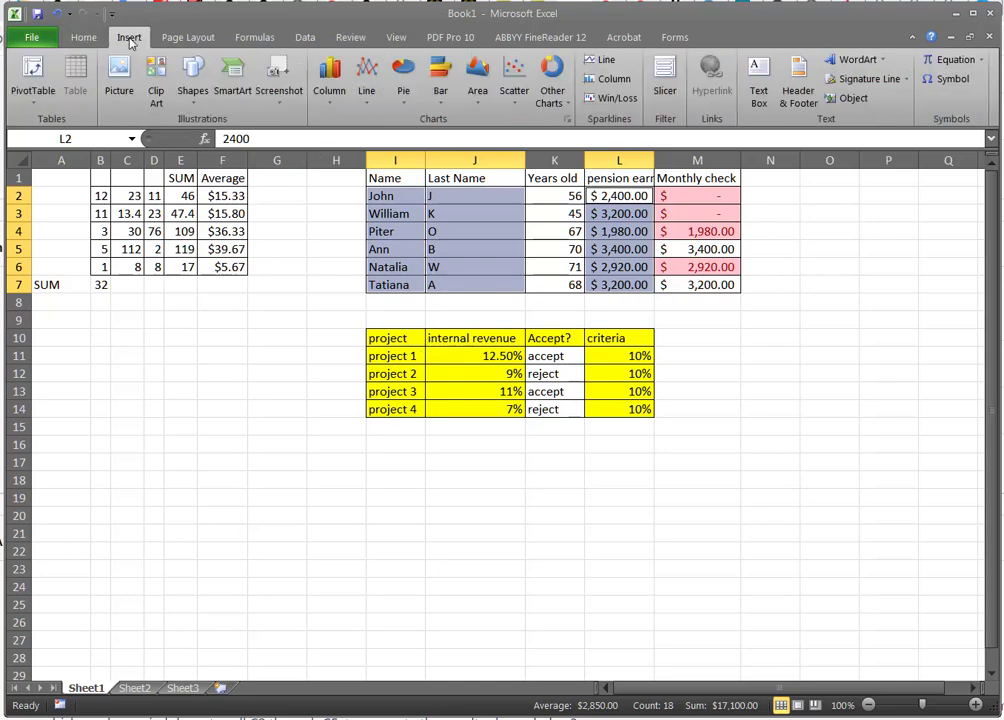
left_click(331, 75)
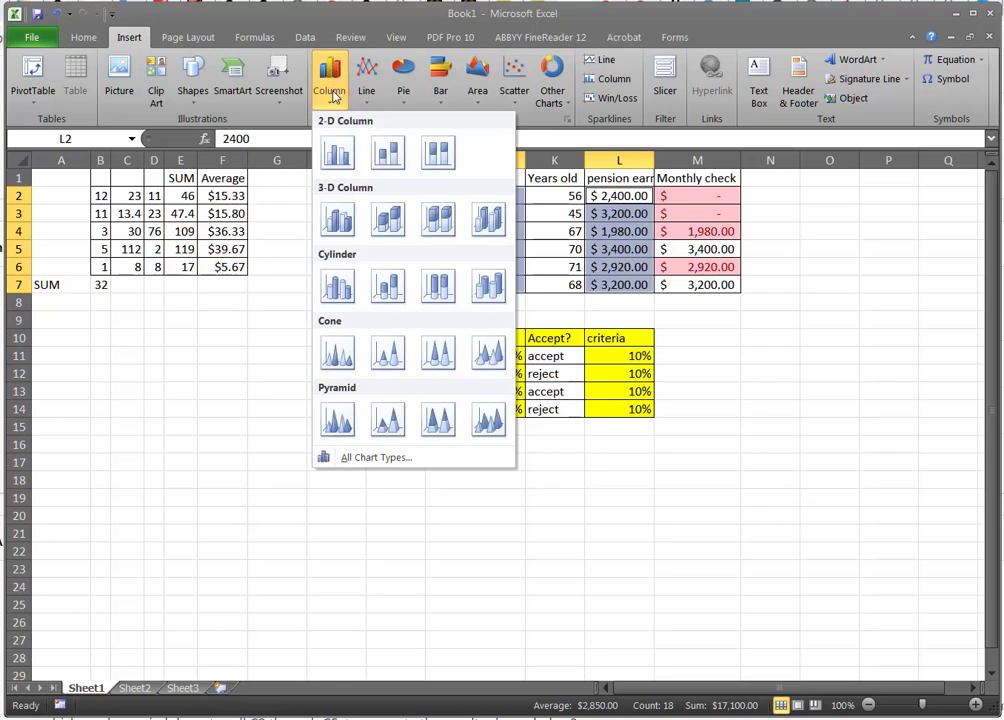
left_click(337, 155)
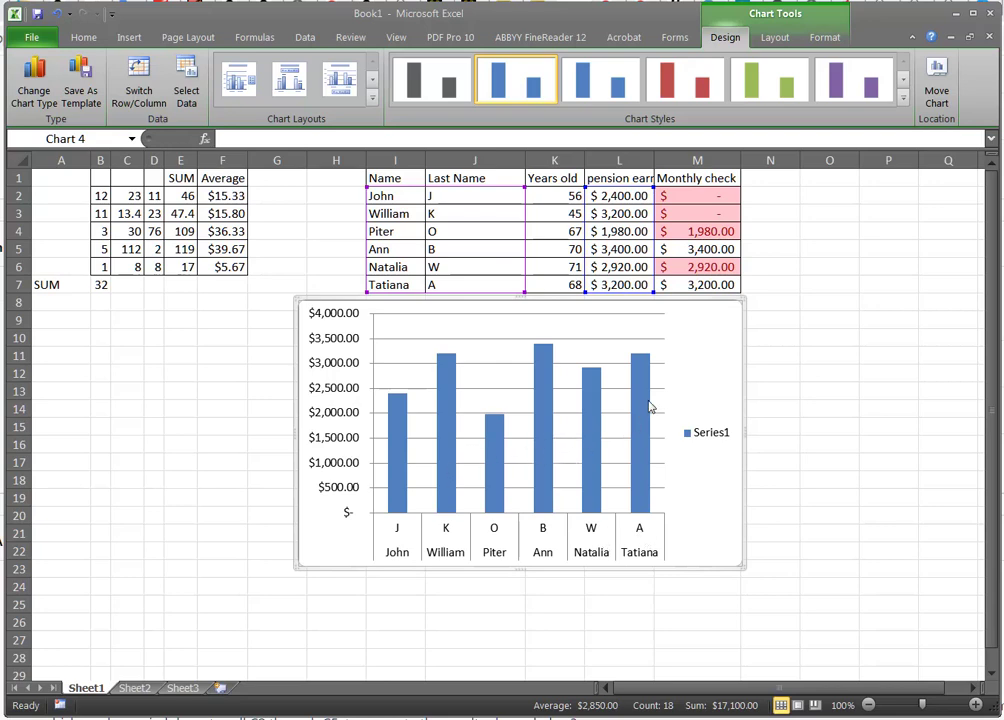
Step: Delete the 2-D column chart of the pension amounts and clear the cell selection
mouse_move(646, 405)
key("Delete")
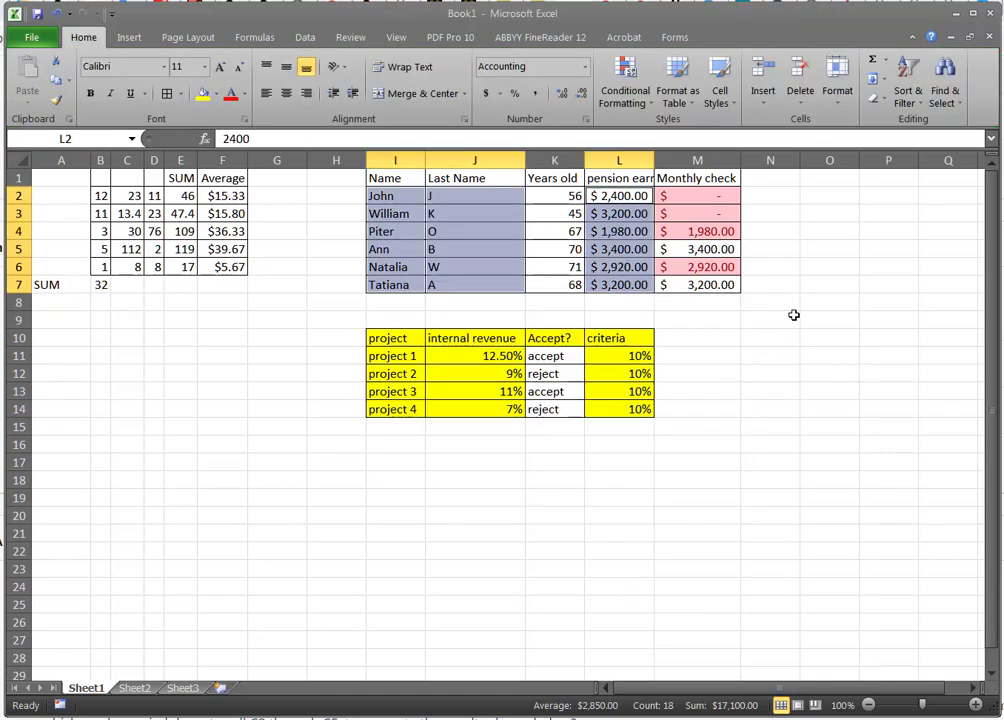
left_click(314, 303)
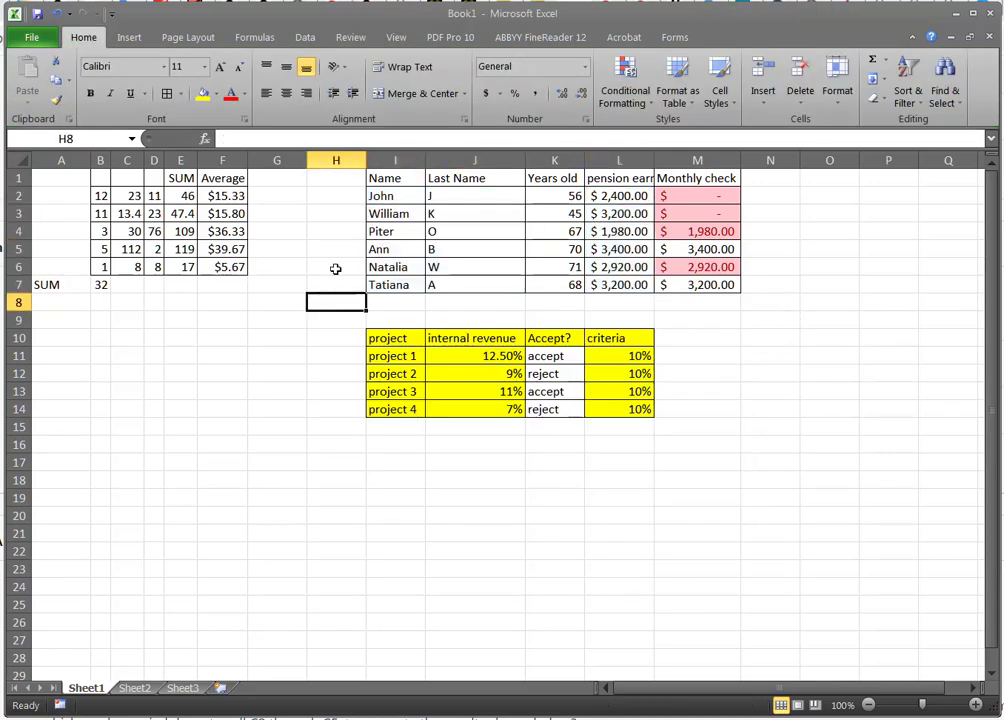
Step: Insert a 3-D clustered column chart from the names in I2:J7 and the pension and Monthly check amounts in L2:M7
left_click_drag(381, 194, 395, 285)
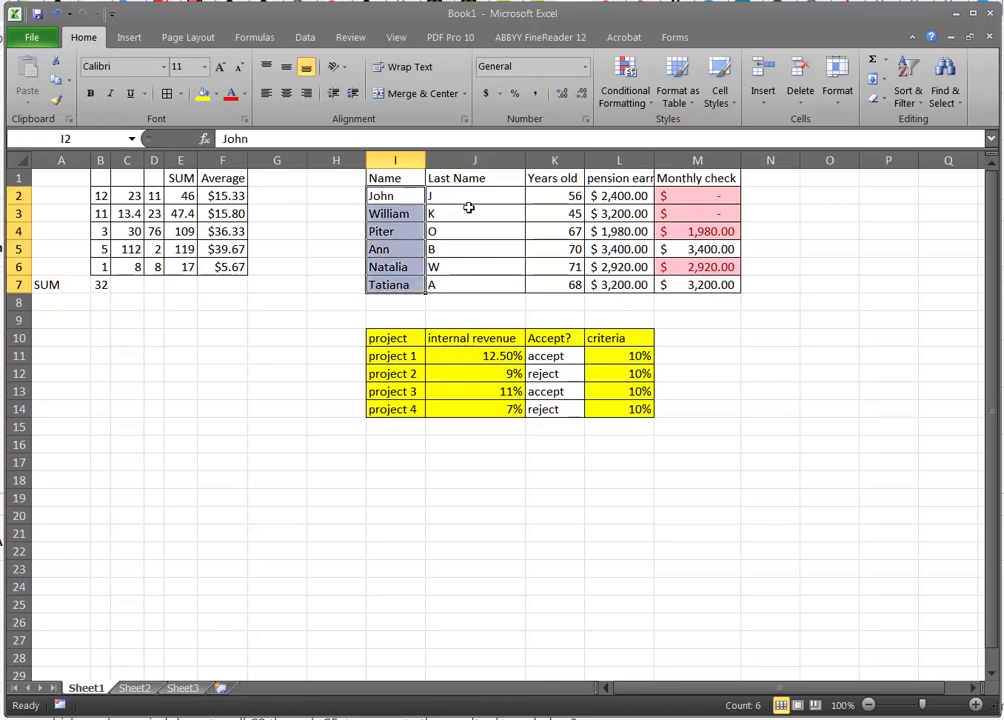
left_click_drag(471, 193, 478, 290)
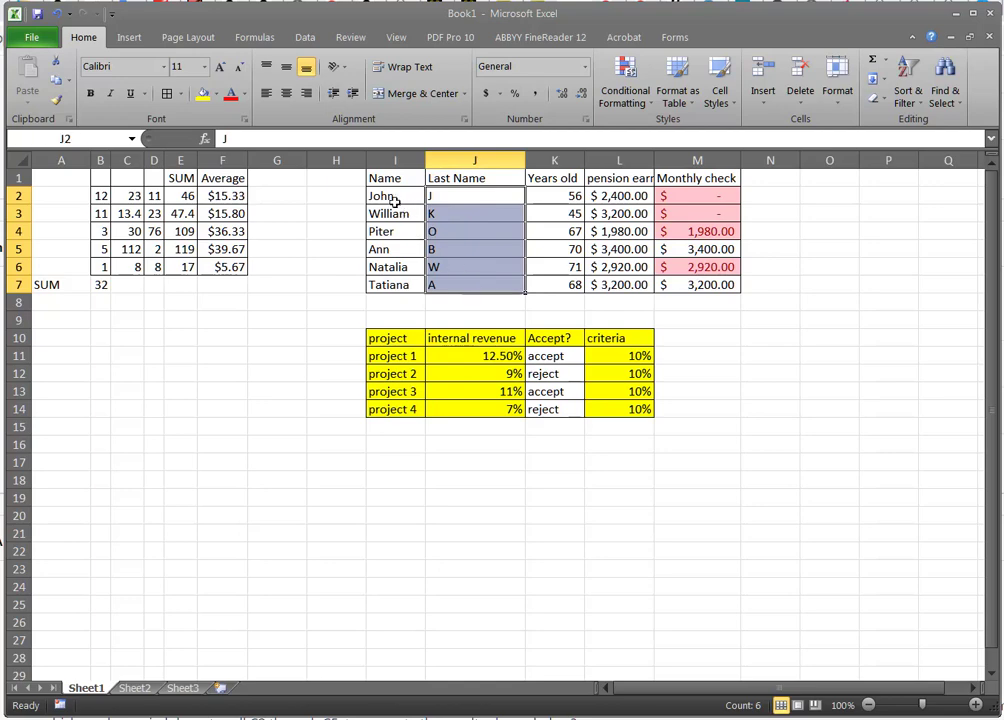
left_click_drag(381, 195, 395, 285)
left_click_drag(459, 195, 470, 285)
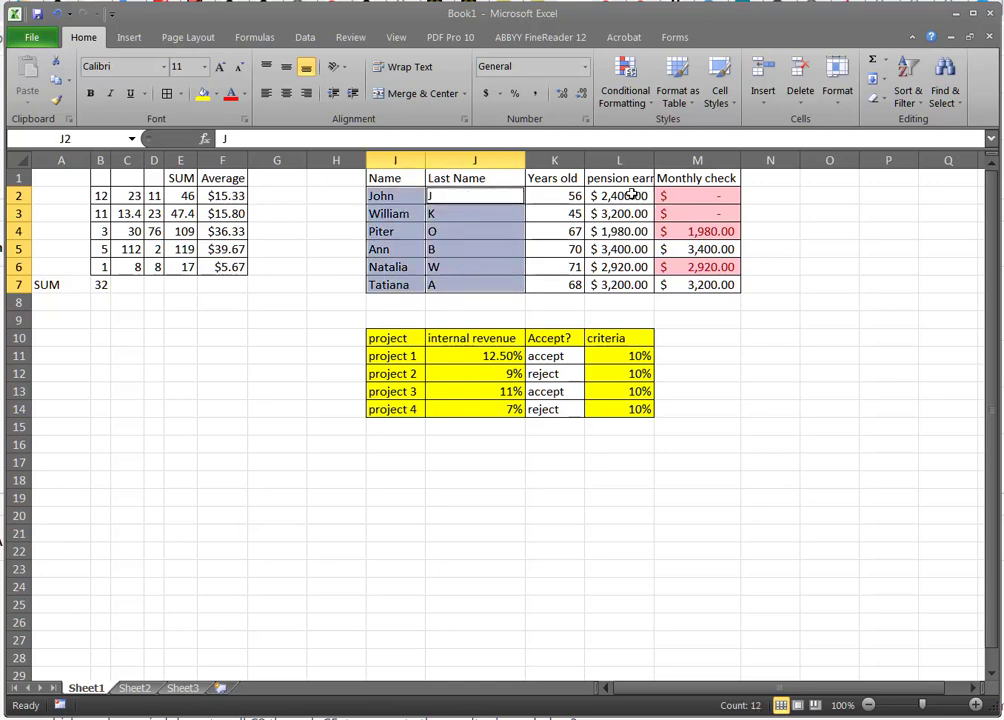
left_click_drag(632, 195, 630, 285)
left_click_drag(708, 192, 713, 285)
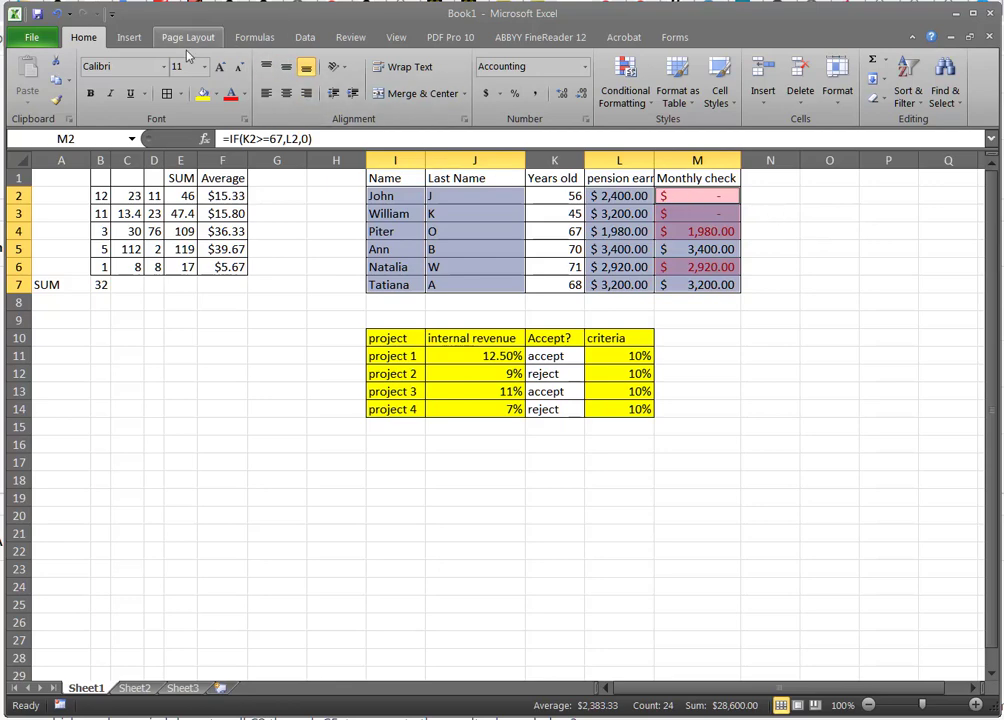
left_click(127, 38)
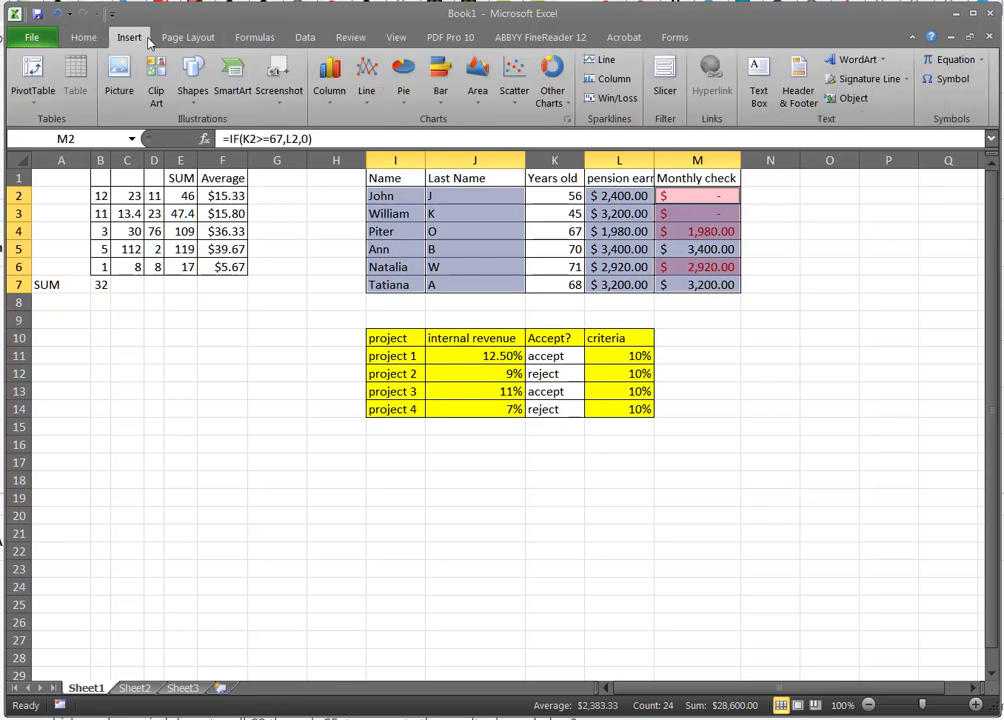
left_click(330, 72)
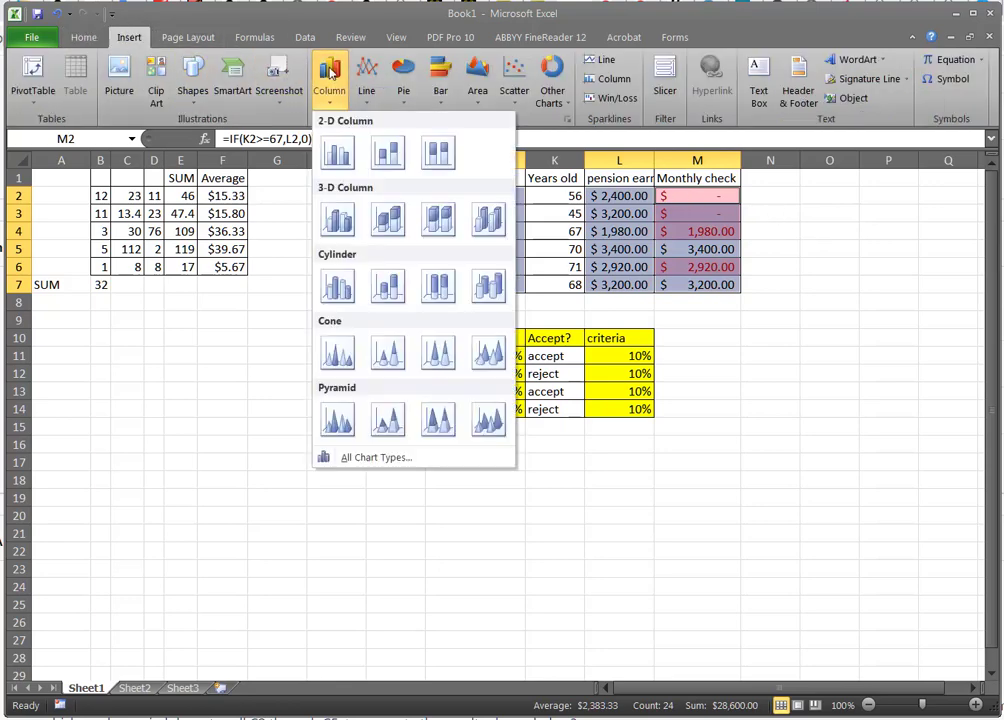
left_click(338, 220)
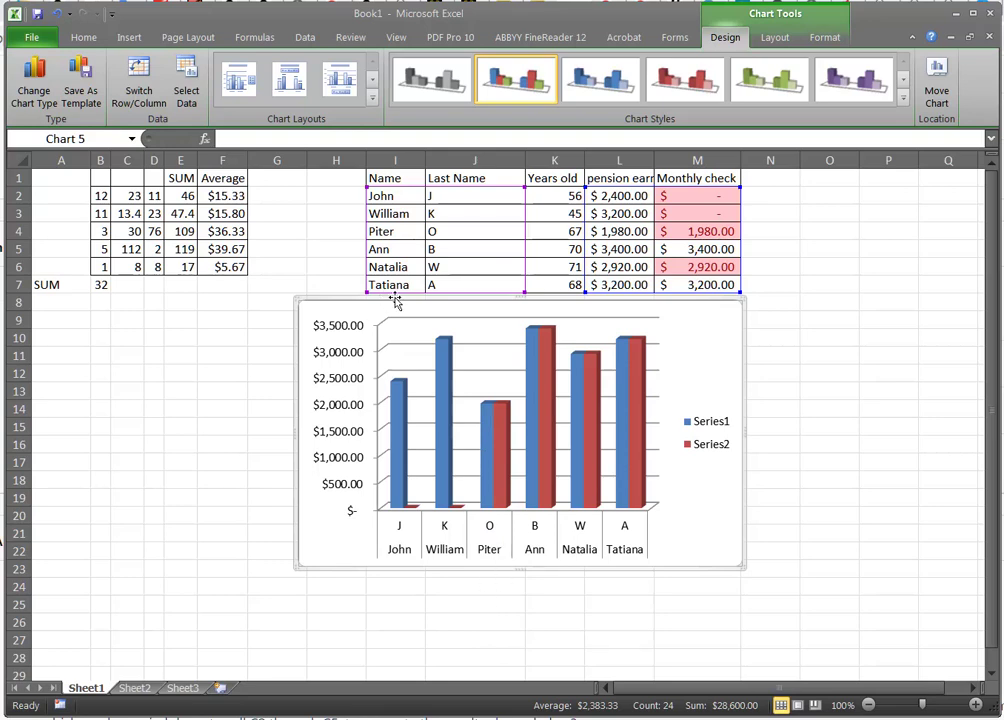
Step: Add data labels to the chart's blue pension series, and place the chart at a smaller size below the project table
right_click(444, 343)
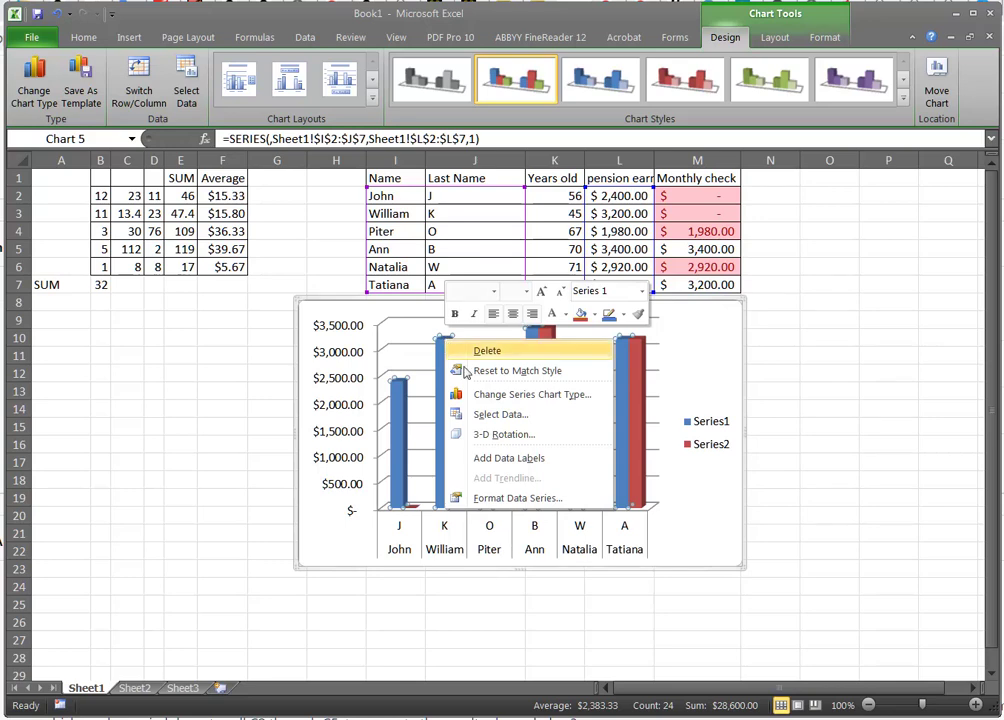
left_click(503, 460)
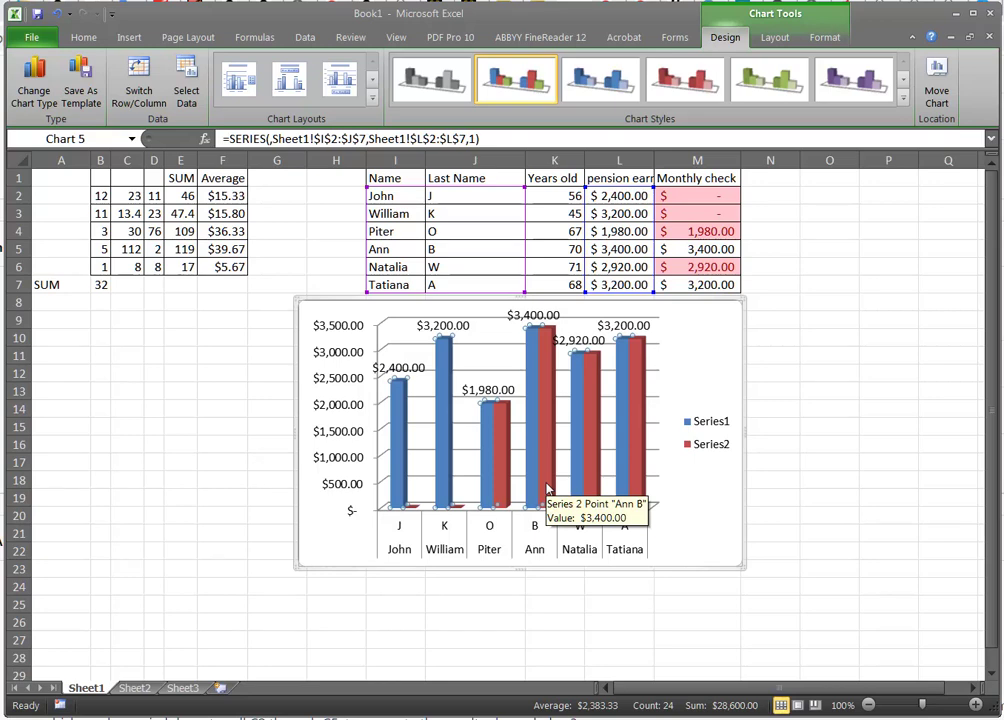
left_click_drag(748, 568, 502, 591)
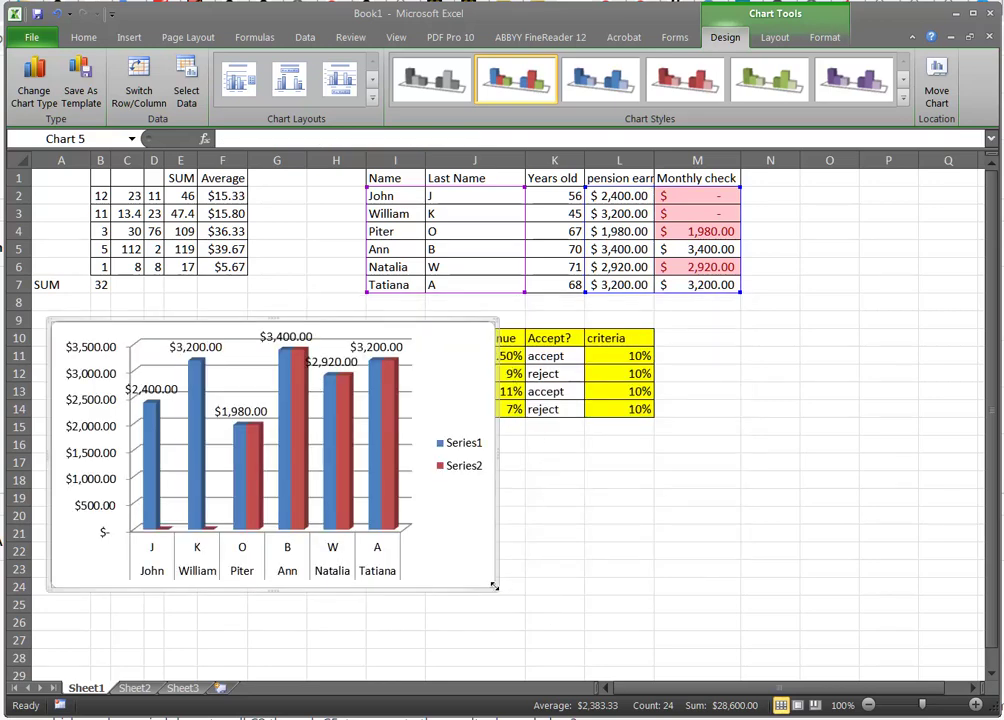
left_click_drag(494, 586, 357, 449)
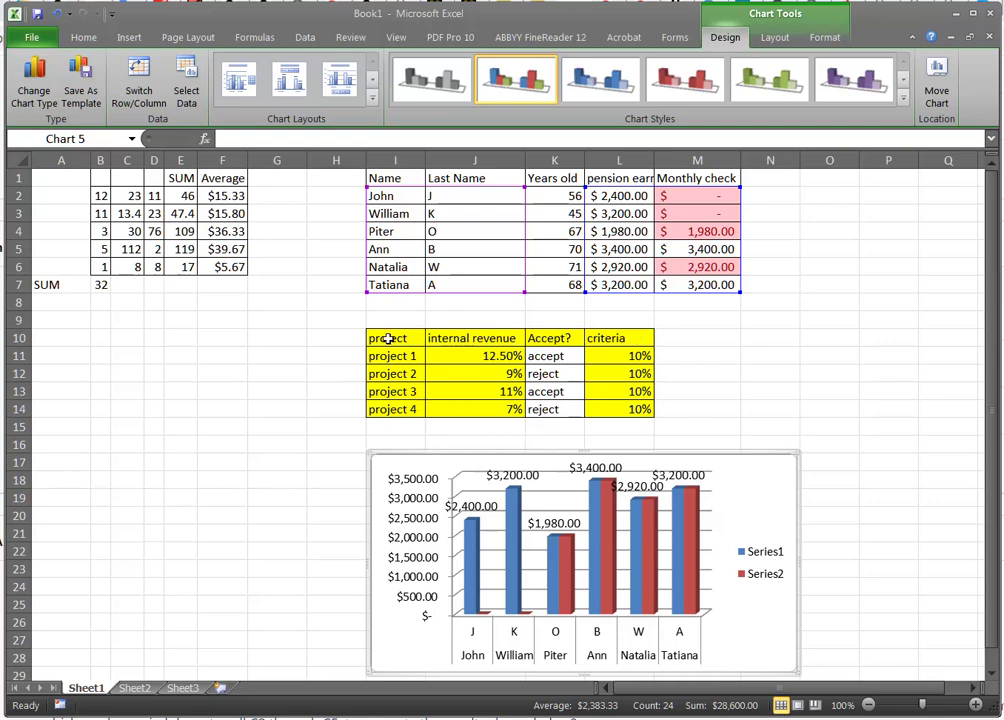
Step: Insert a 2-D clustered column chart of project and internal revenue from I10:J14, and fit it at a smaller size into about A9:H20
left_click_drag(389, 337, 394, 408)
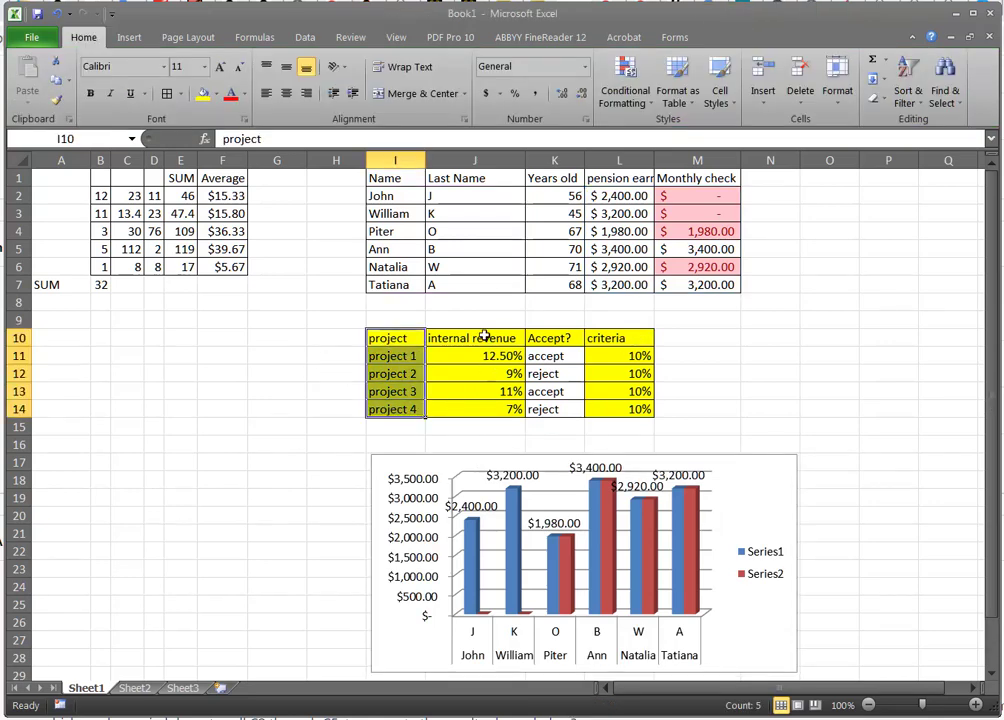
left_click_drag(484, 336, 494, 410)
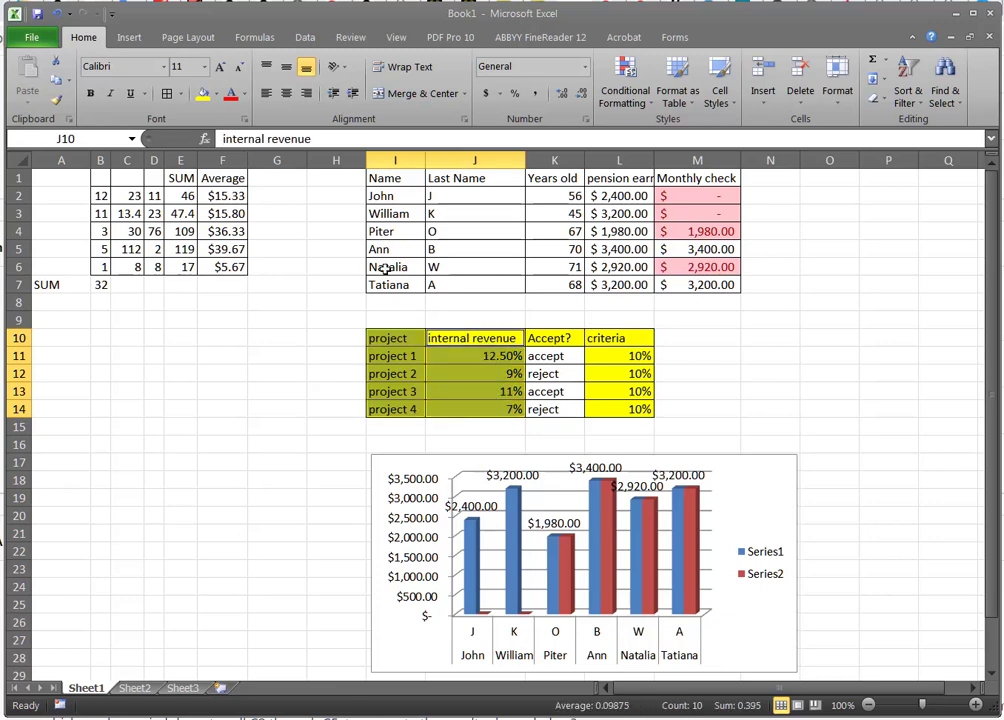
left_click(130, 38)
left_click(336, 80)
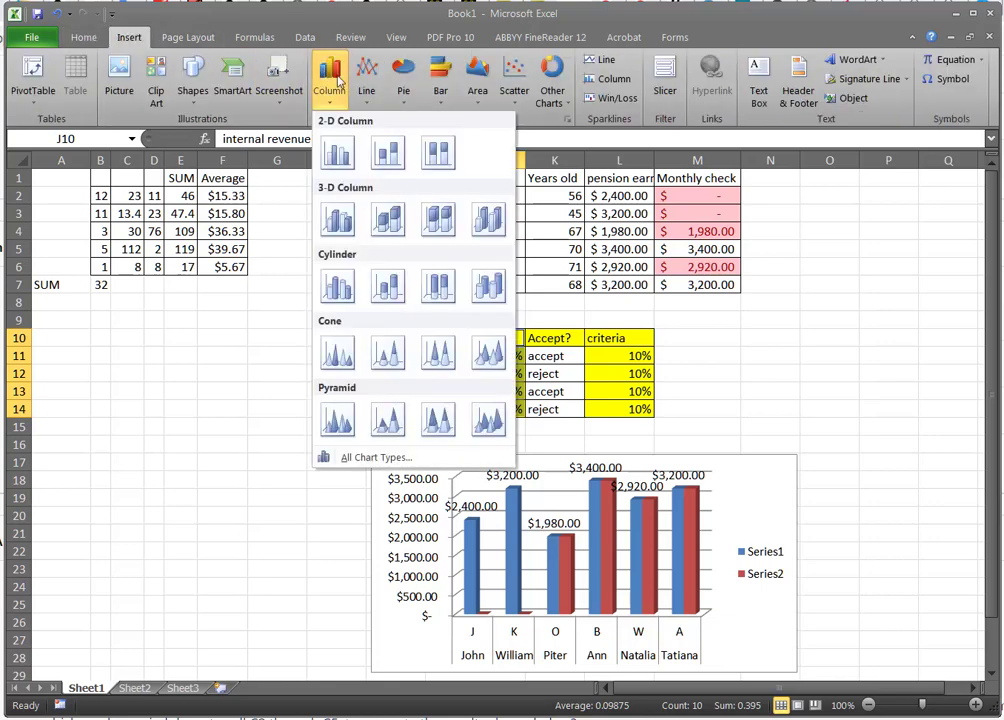
left_click(336, 152)
left_click_drag(654, 323, 414, 347)
left_click_drag(492, 580, 368, 520)
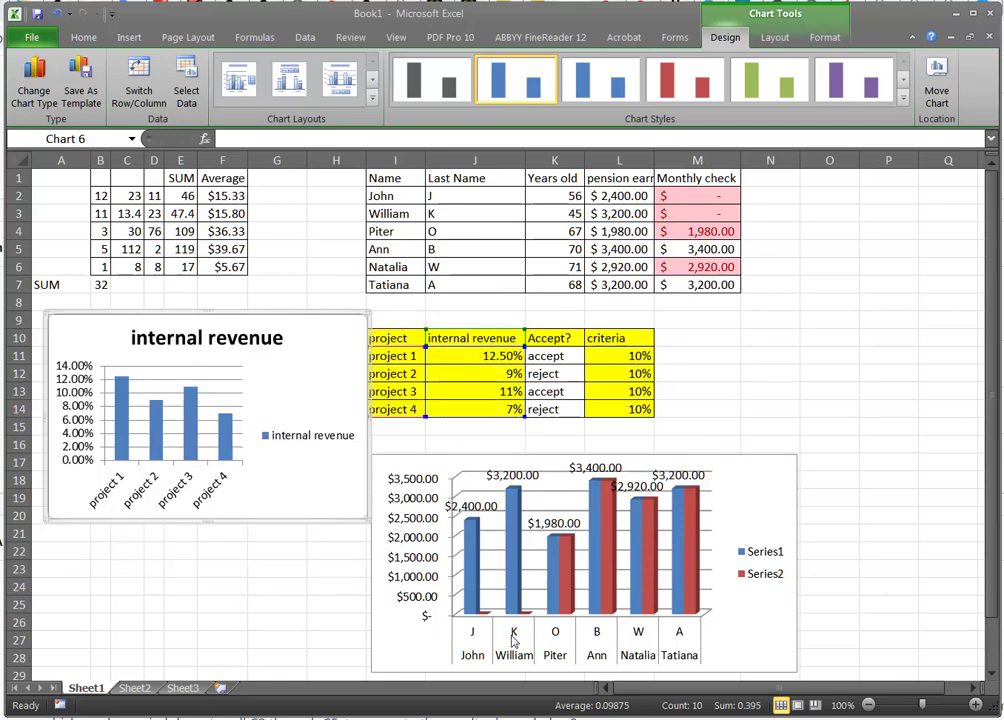